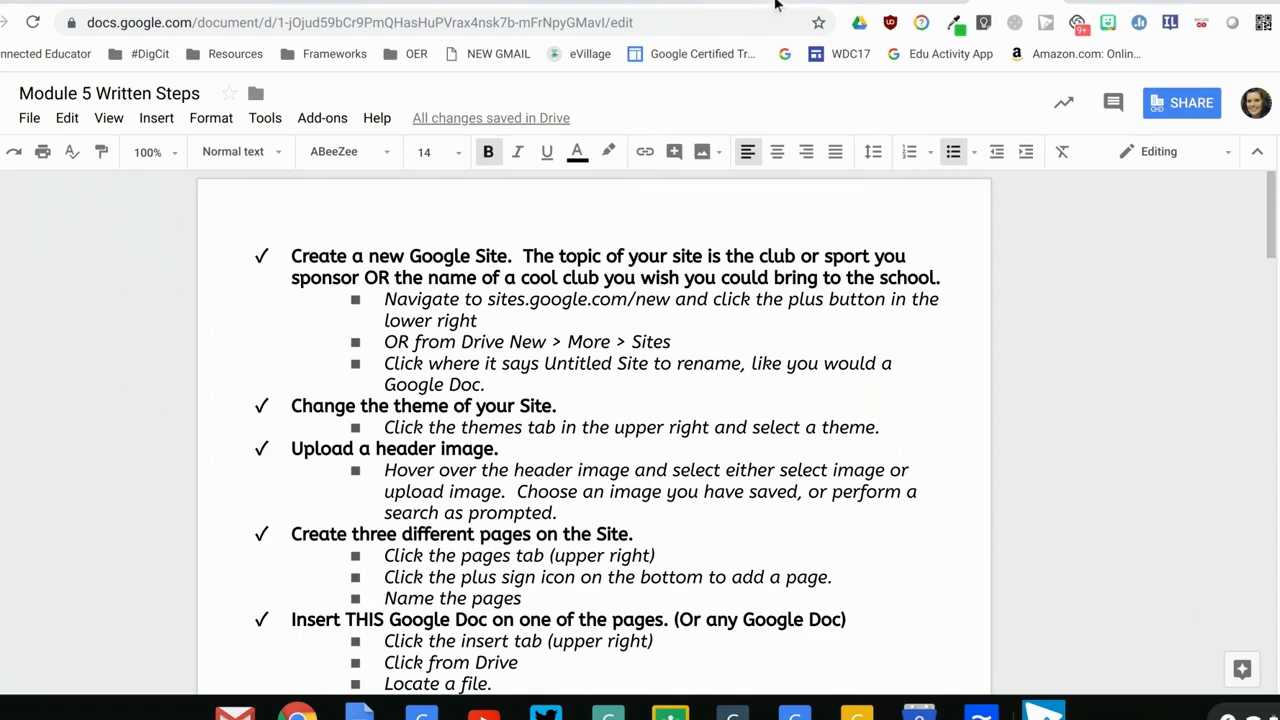
Switch to Google Drive and locate the Google Sites option among the additional new-file types
left_click(808, 2)
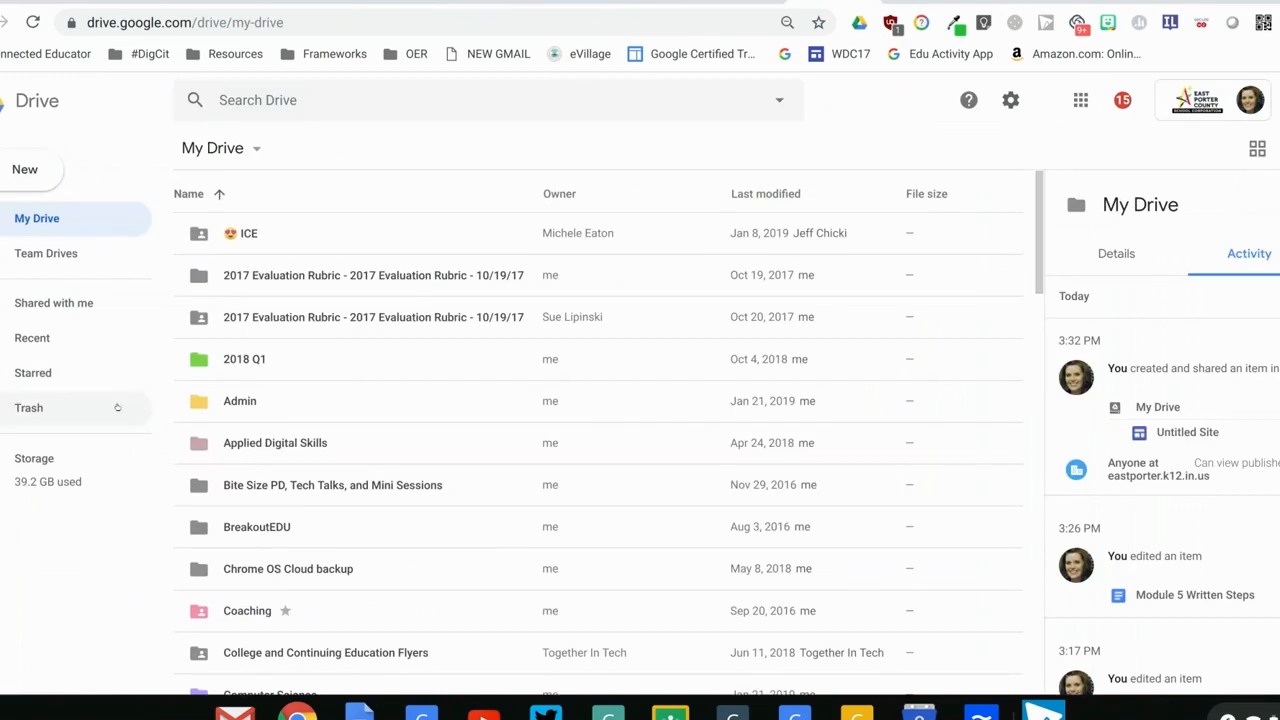
left_click(34, 166)
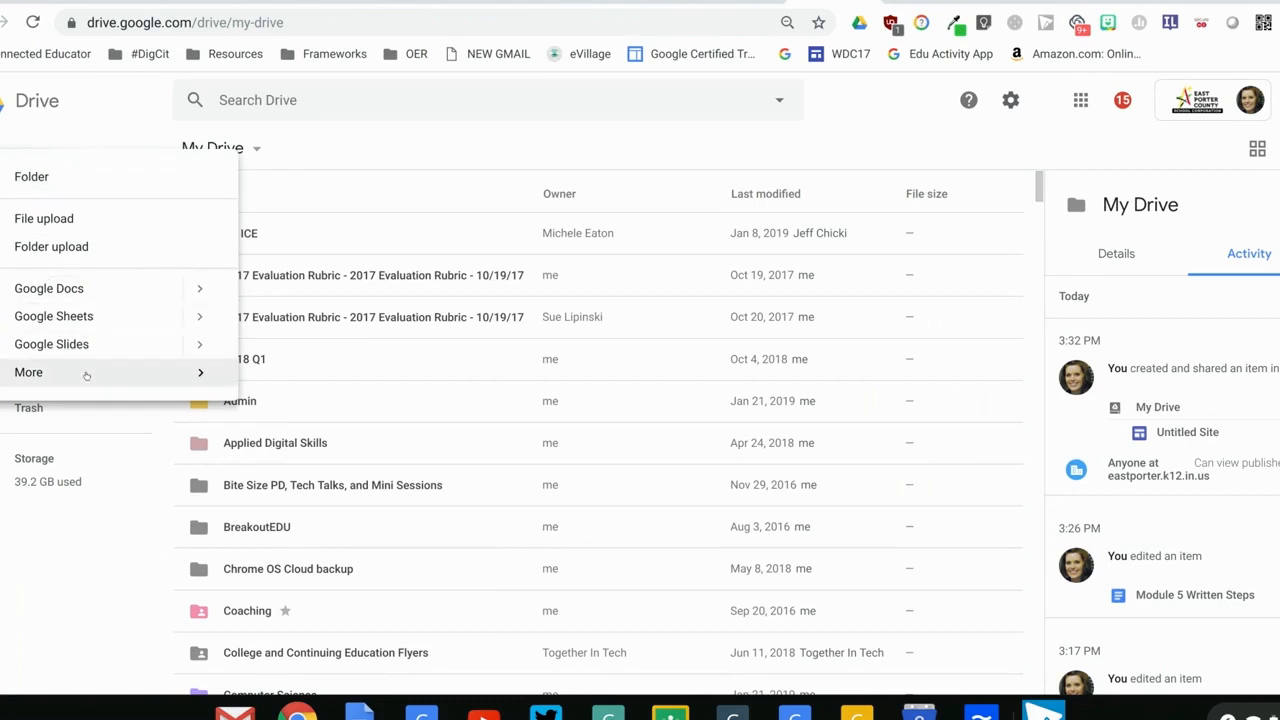
mouse_move(86, 373)
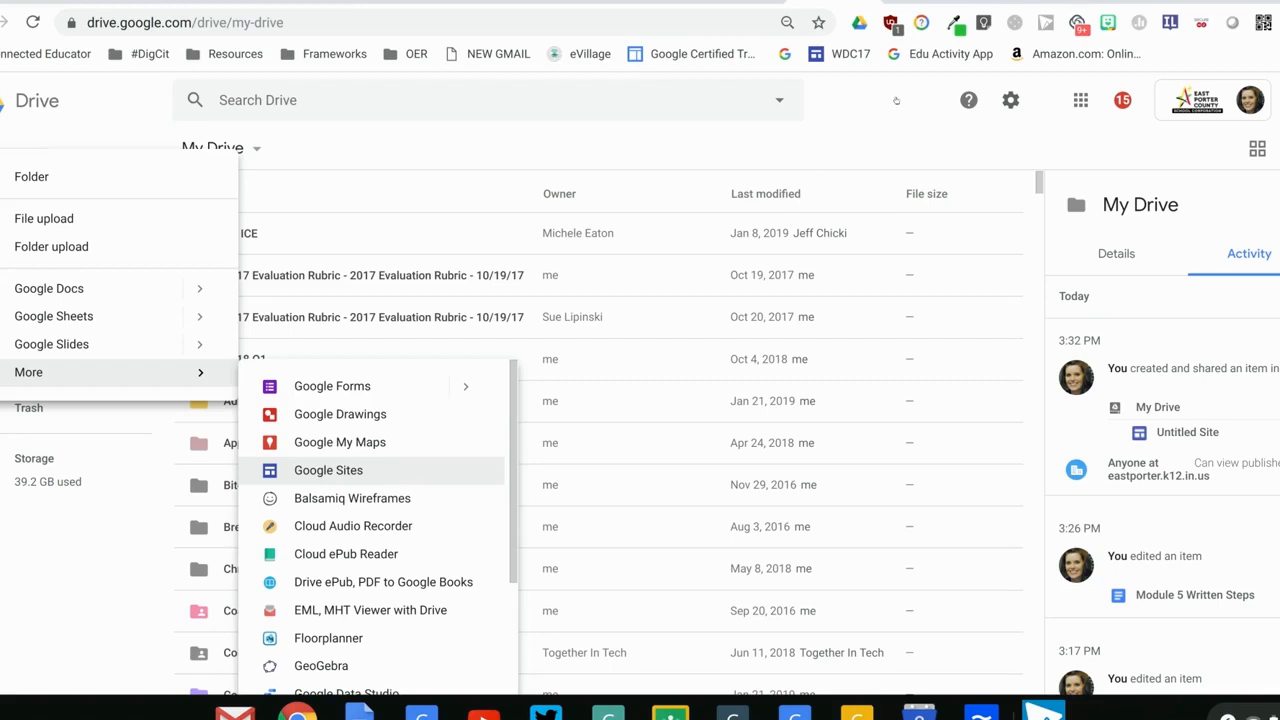
left_click(328, 470)
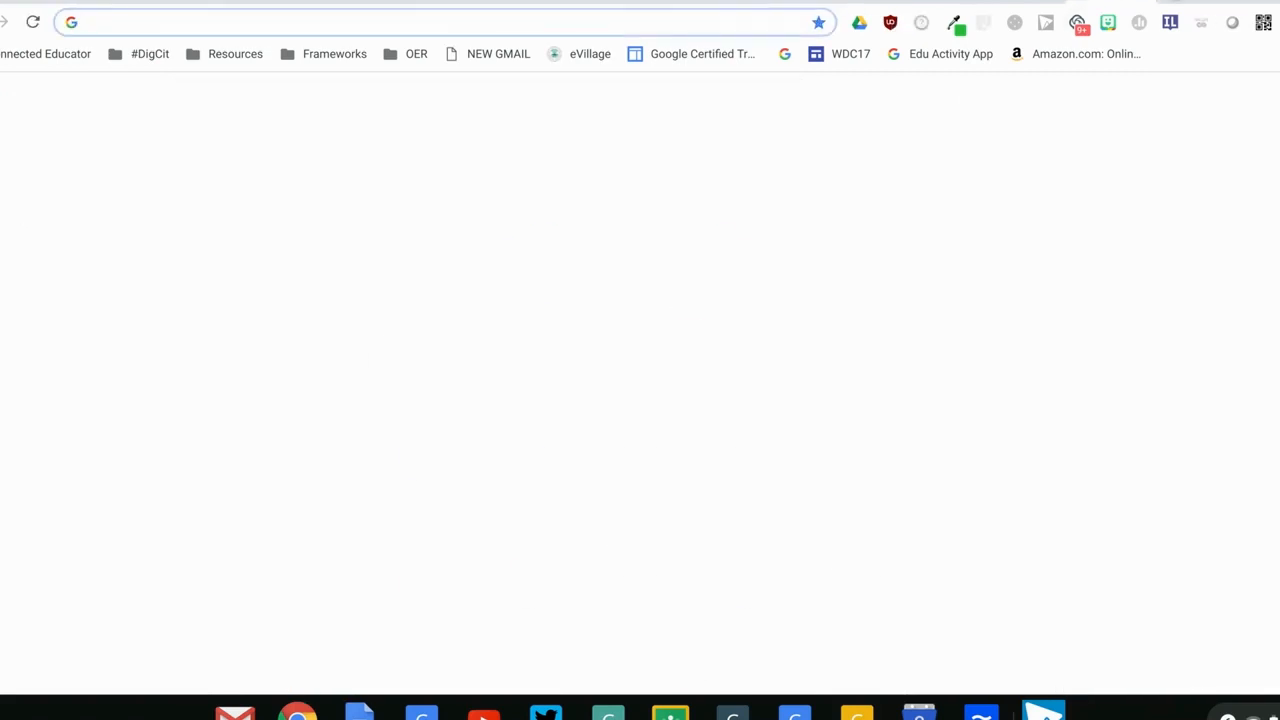
Go to sites.google.com/new and create a new blank site
type("sites.google.com/new")
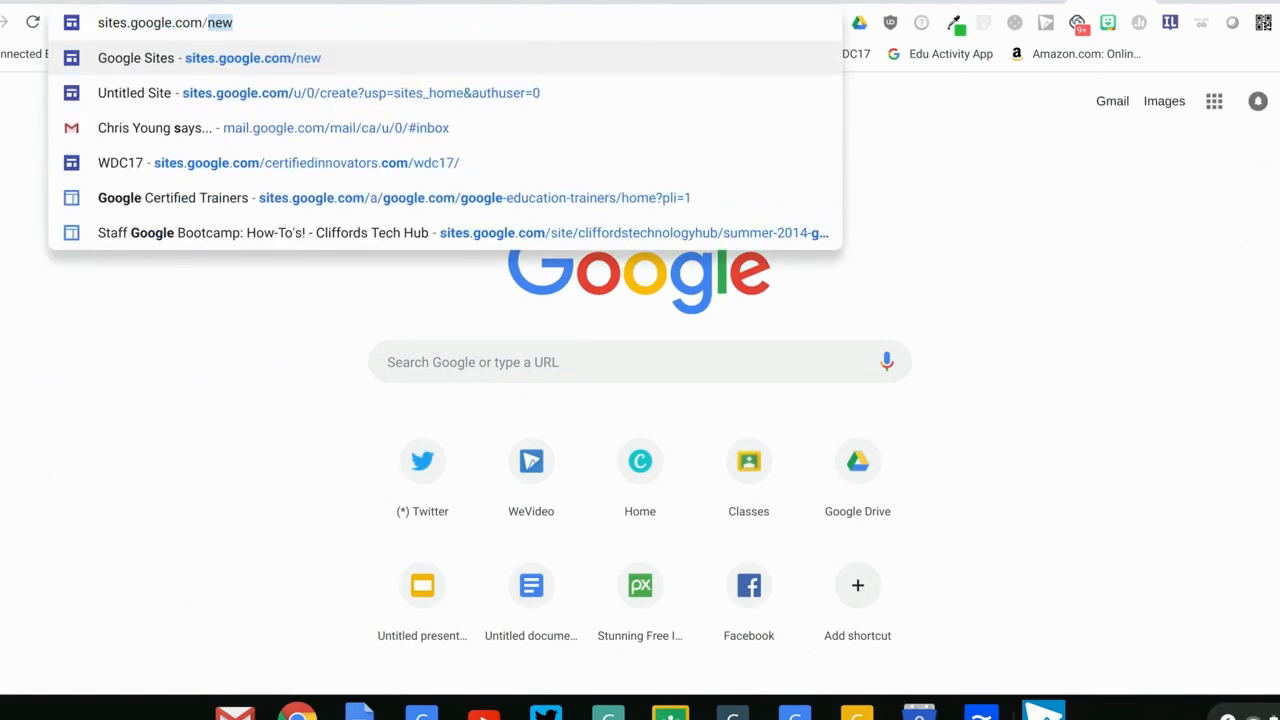
key("Return")
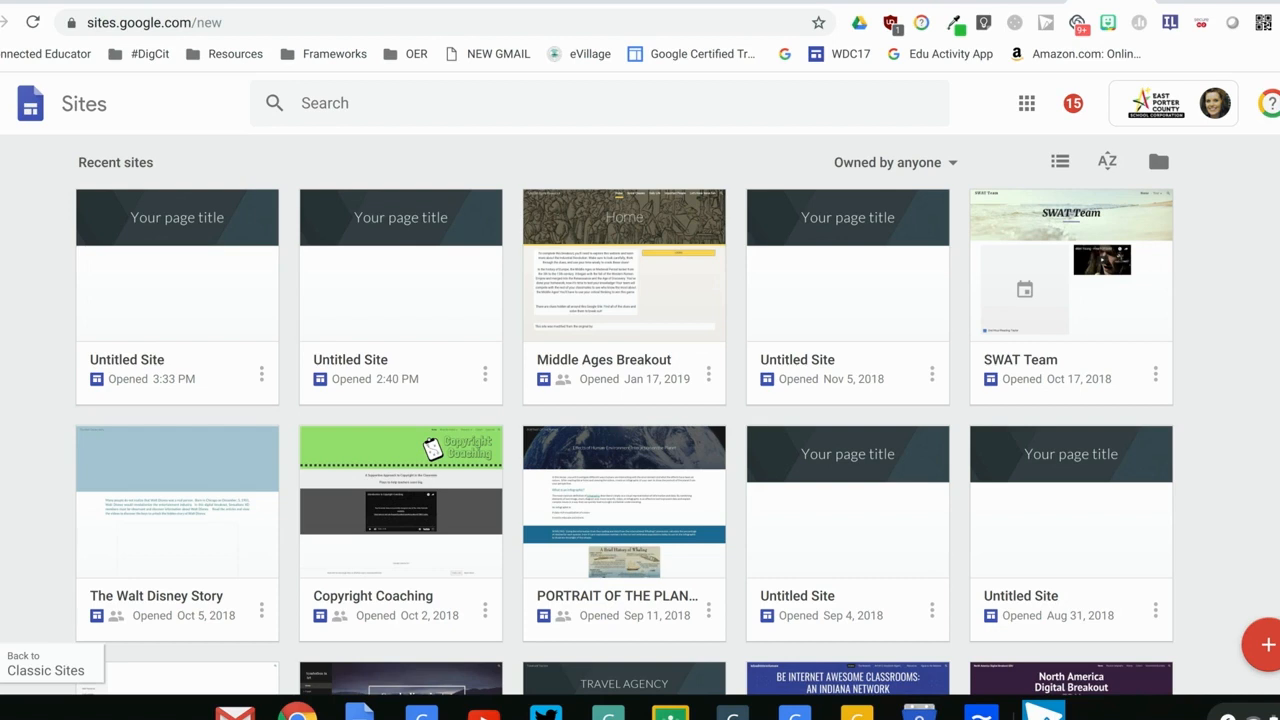
left_click(1265, 645)
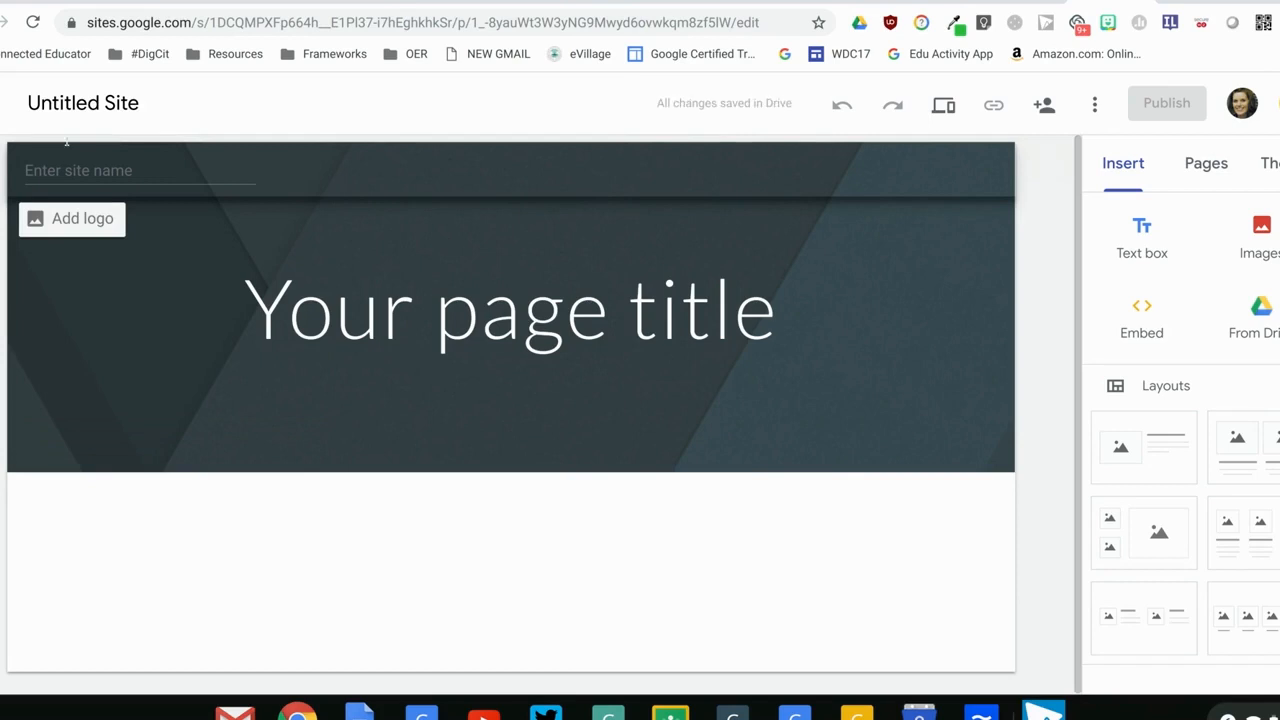
Rename the untitled site as SWAT Team
left_click(66, 103)
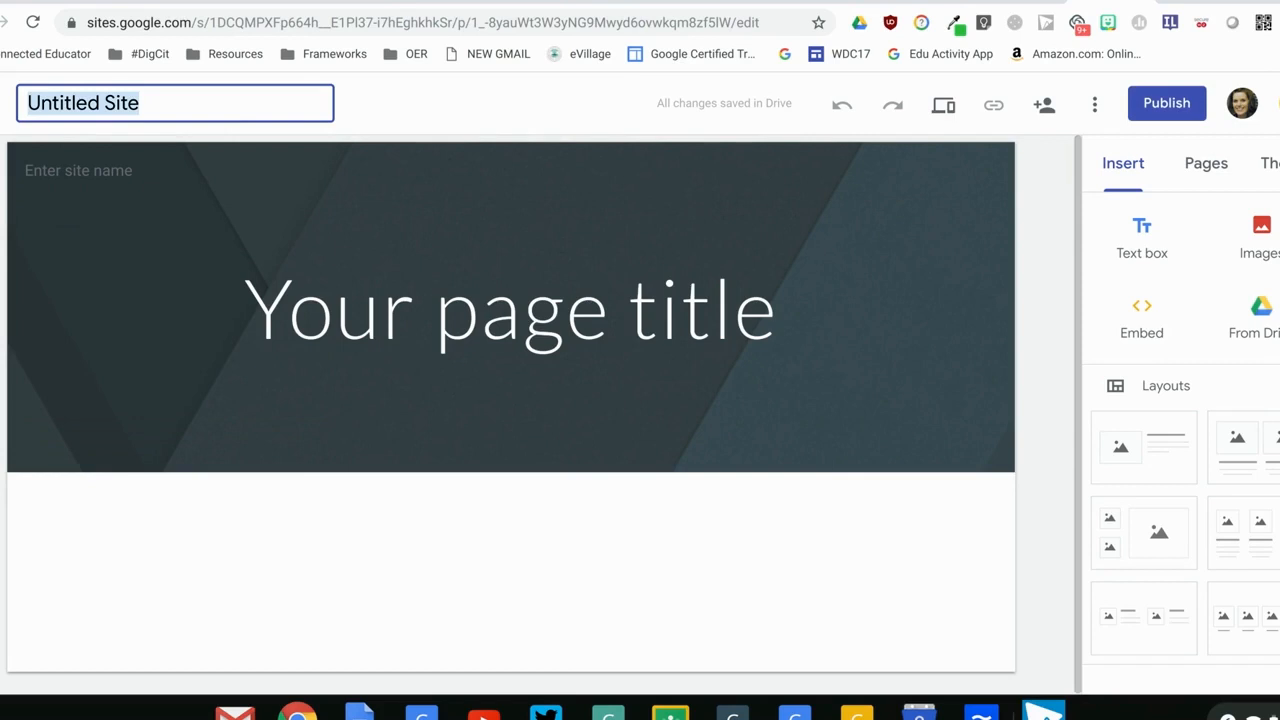
type("SWA")
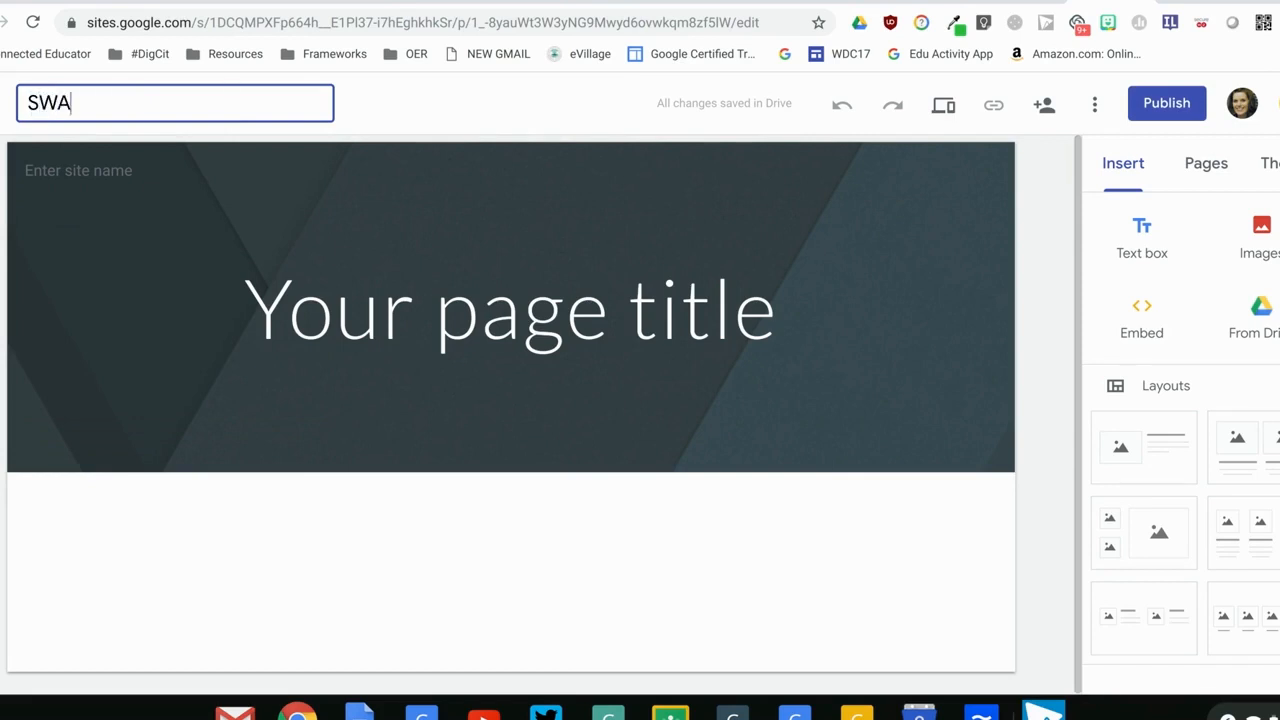
type("T Team")
key("Return")
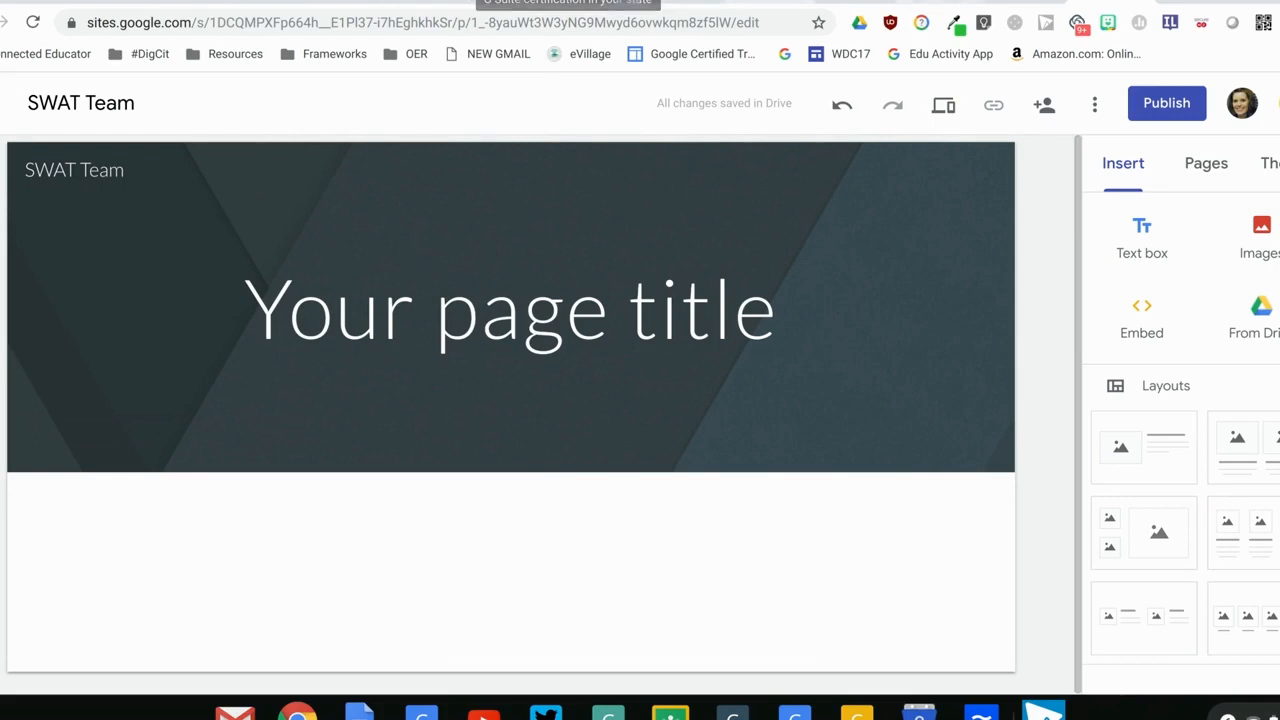
Consult the Module 5 Written Steps document, and replace the site's header image with the typewriter-keys picture from the gallery
left_click(937, 1)
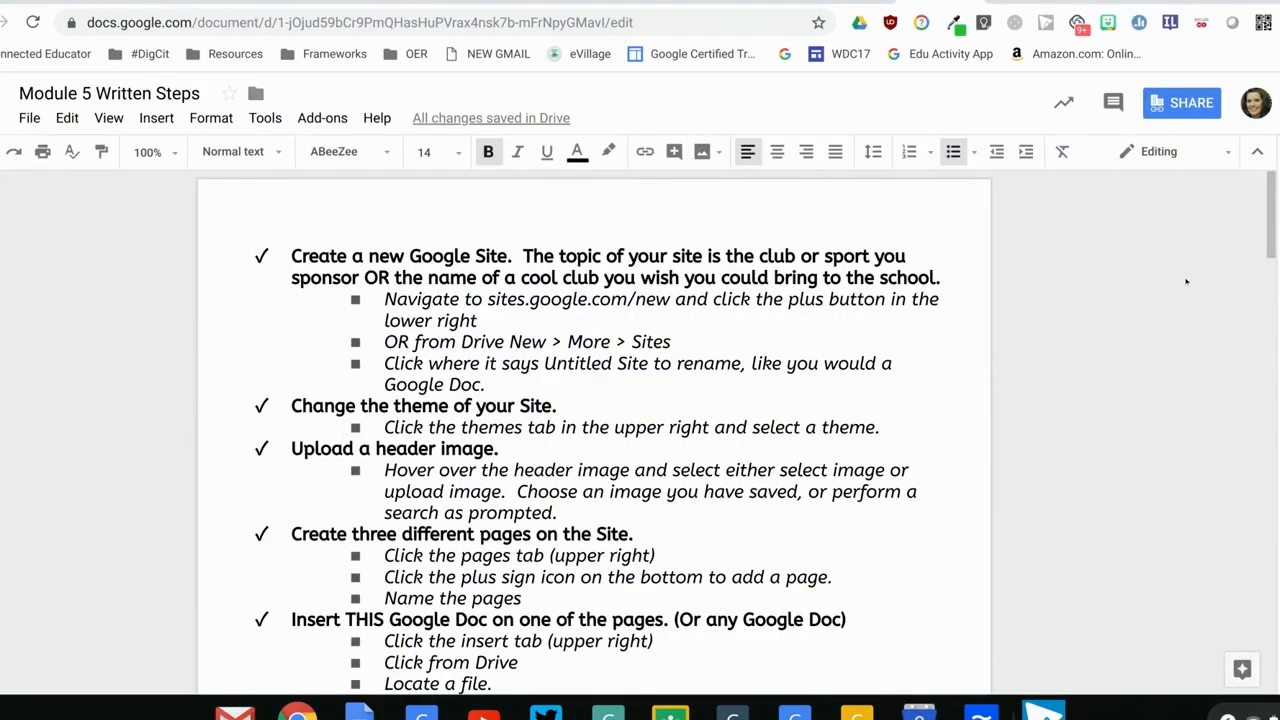
scroll(1272, 228, "down", 3)
left_click_drag(1272, 228, 1270, 245)
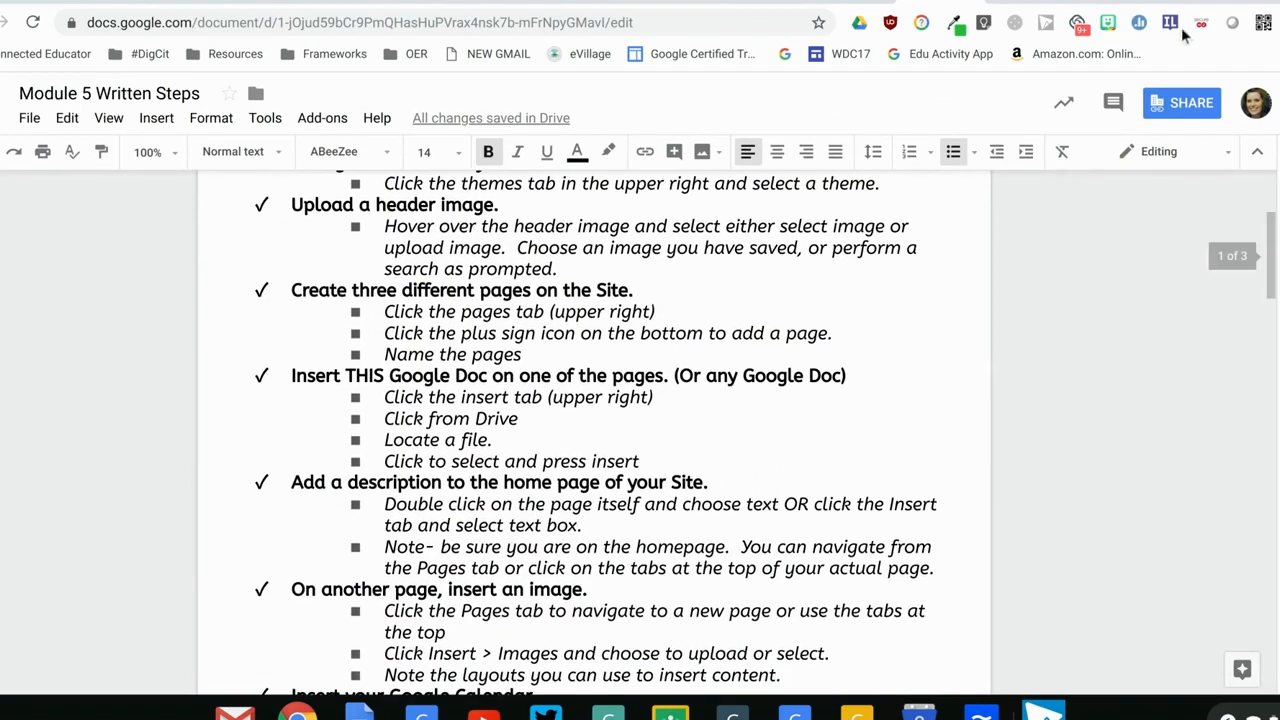
left_click(1110, 2)
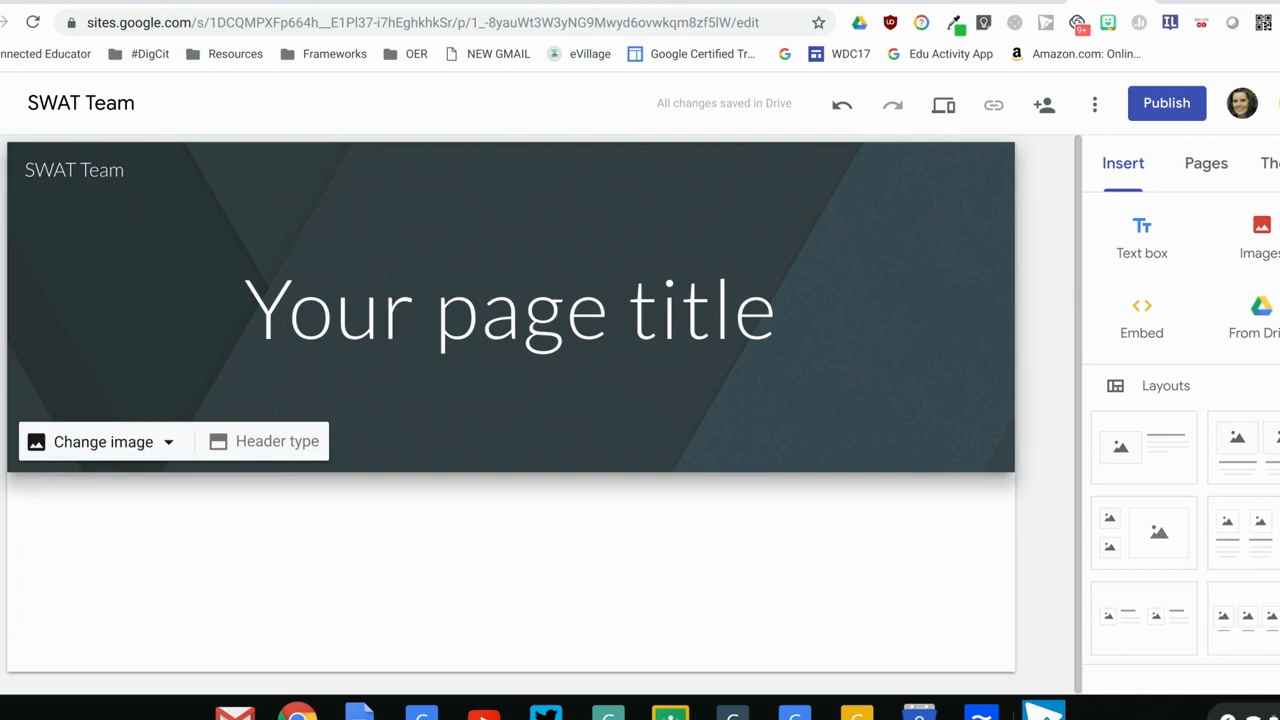
left_click(161, 444)
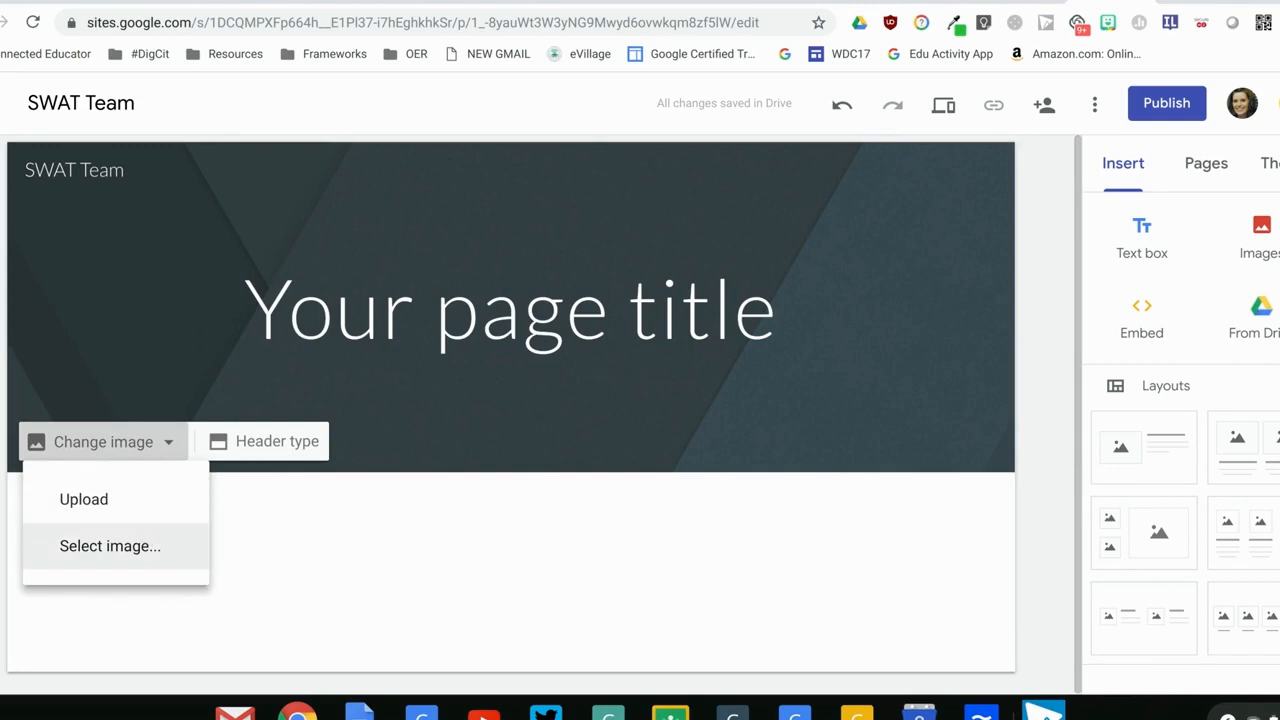
left_click(149, 542)
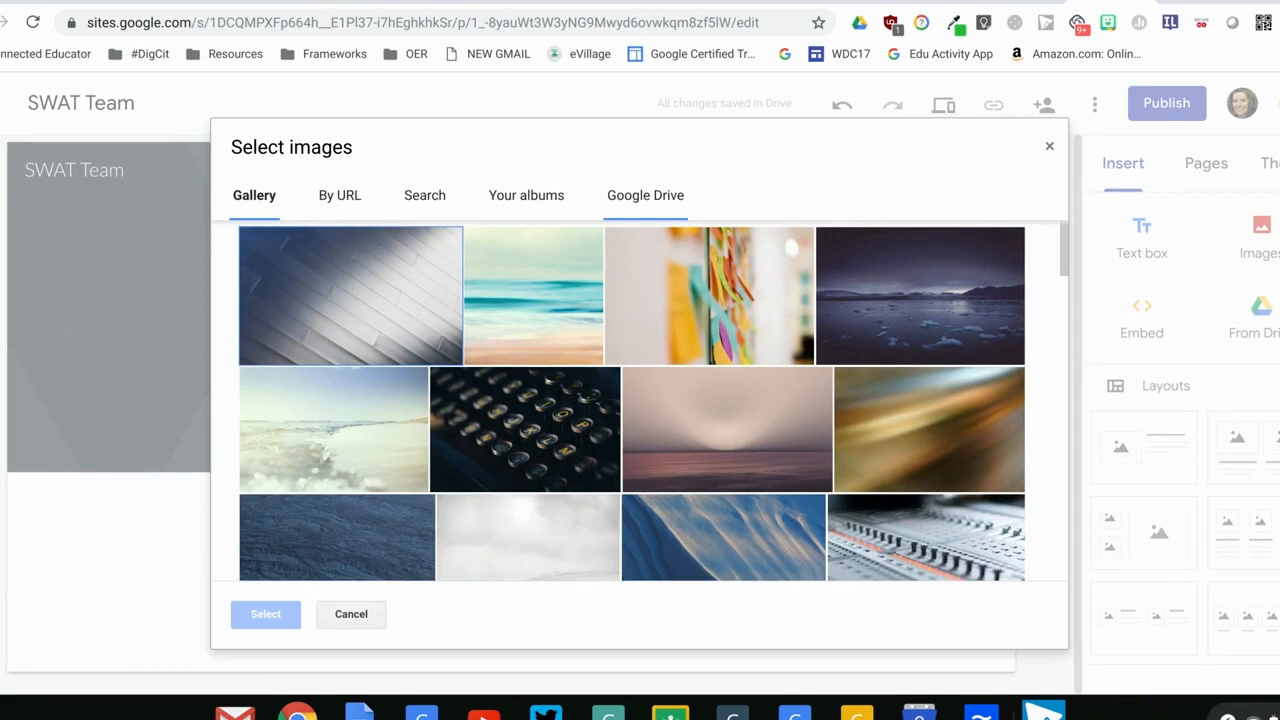
left_click(538, 461)
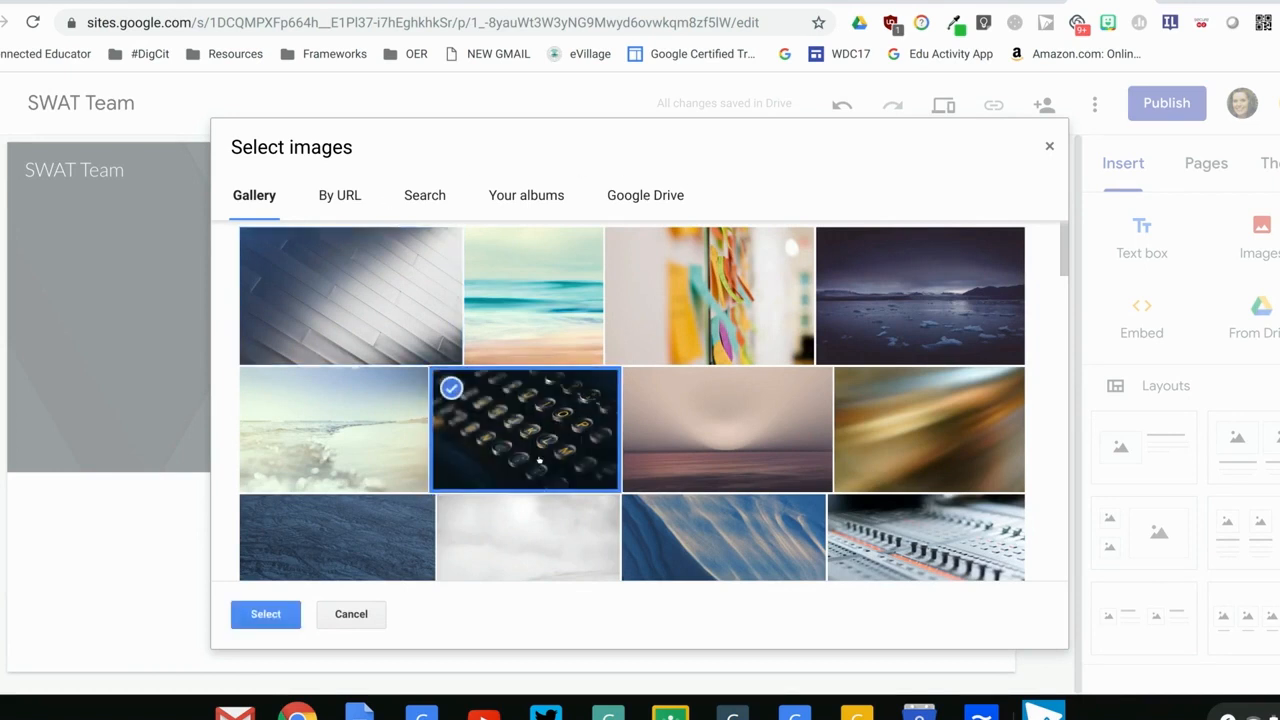
left_click(285, 613)
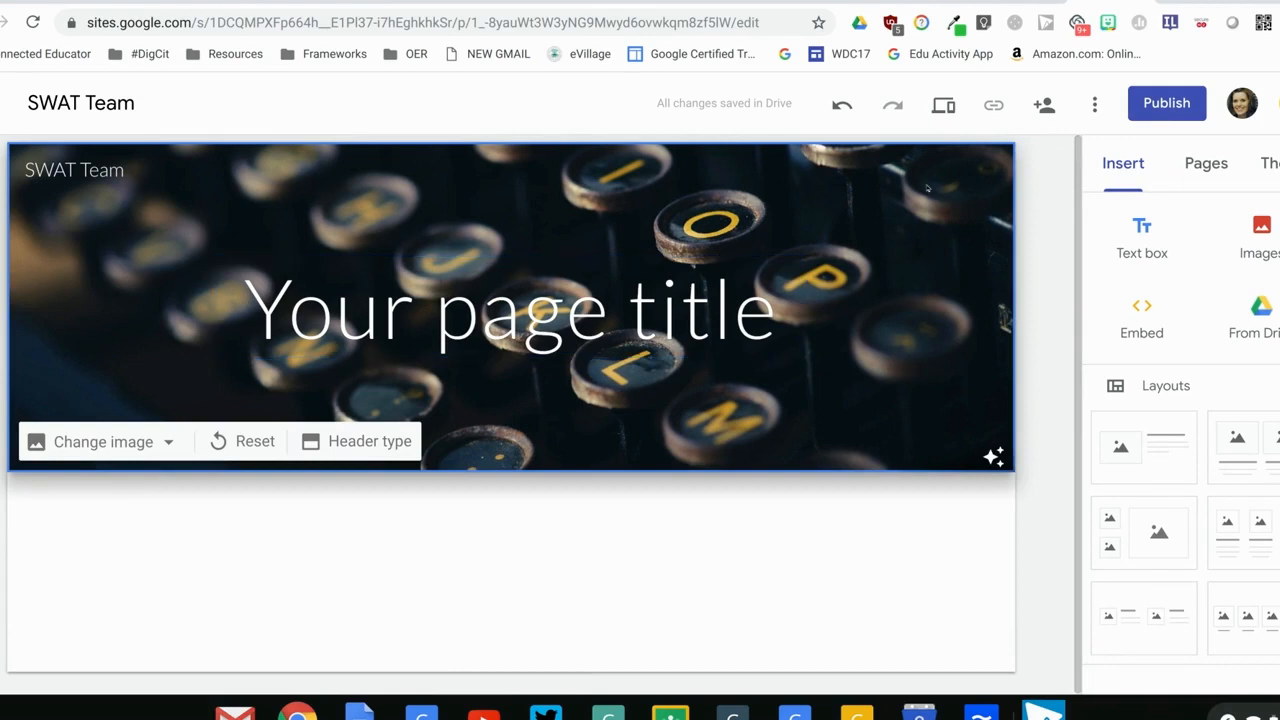
Check the written steps on creating pages, and change the home page's title text to SWAT Team
left_click(938, 1)
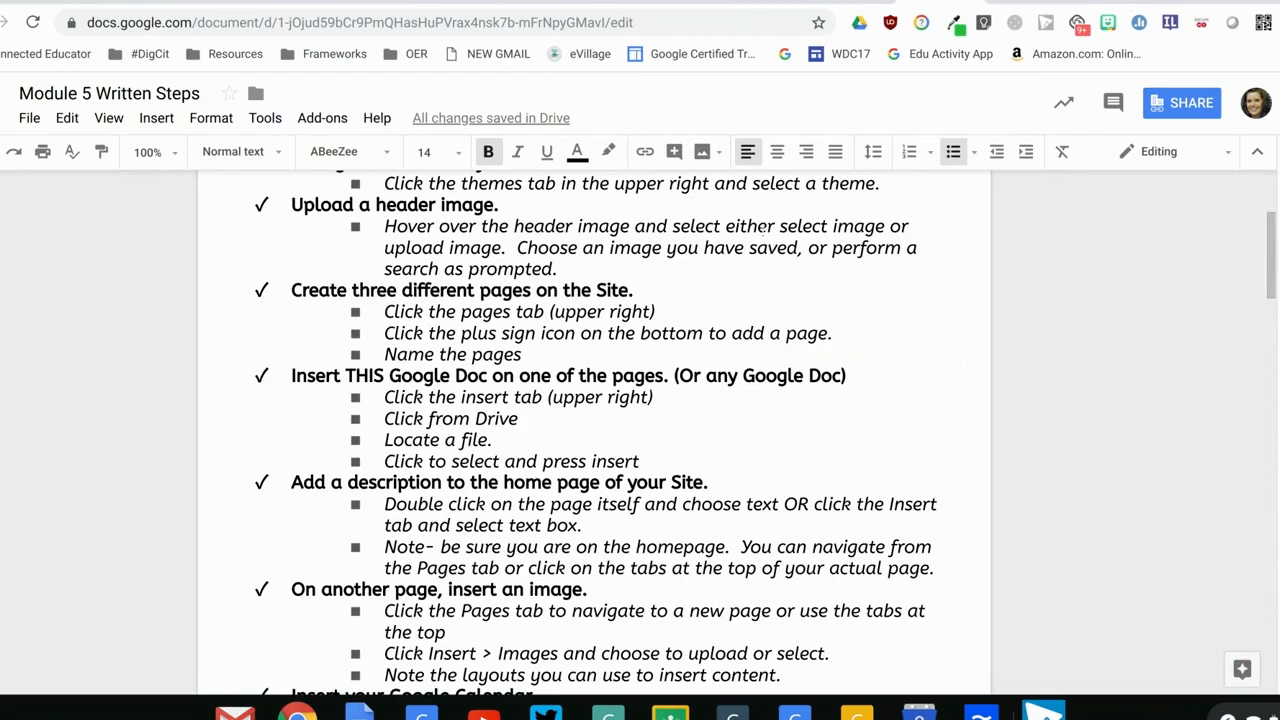
left_click(1082, 1)
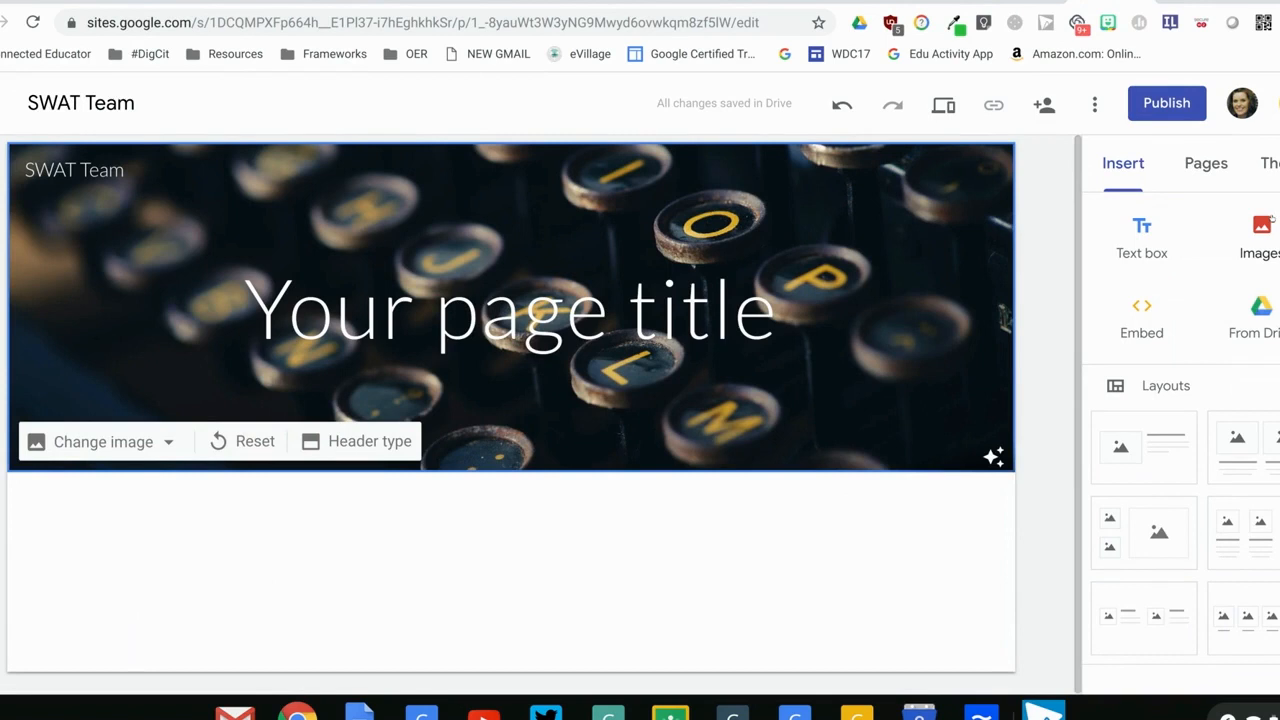
left_click(434, 306)
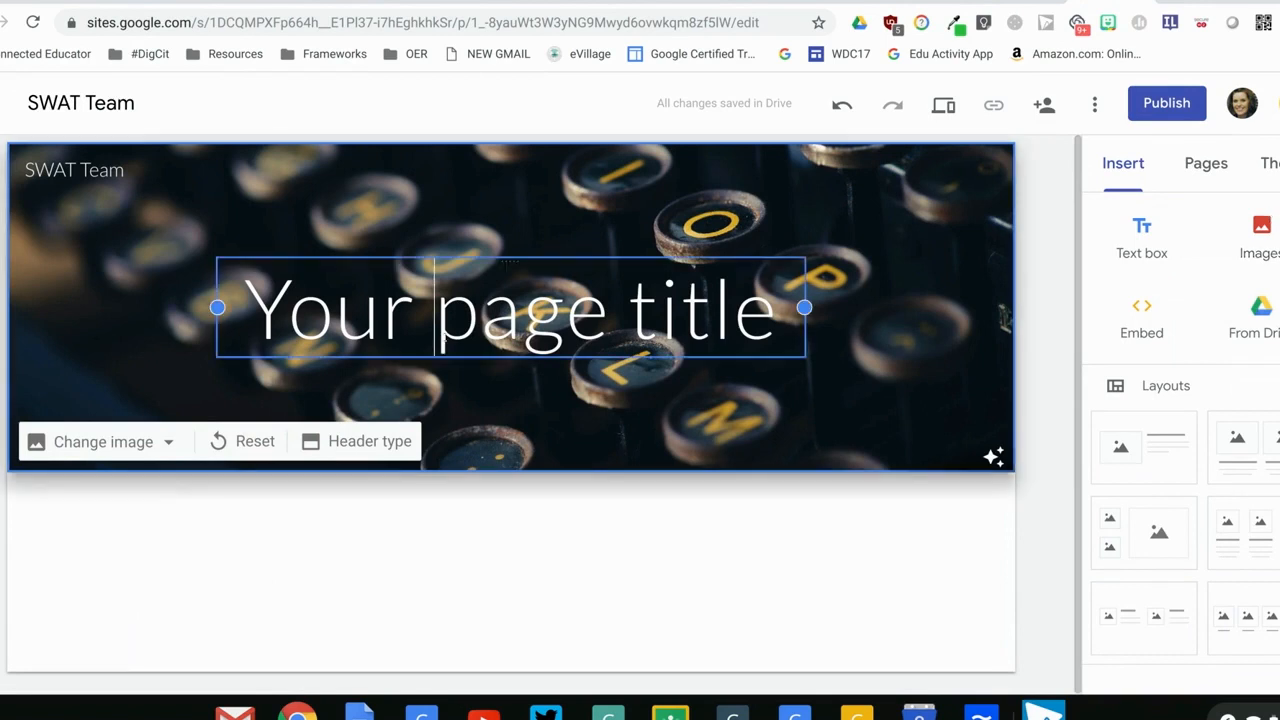
type("Swat T")
key("BackSpace")
key("BackSpace")
key("BackSpace")
key("BackSpace")
key("BackSpace")
type("WAT Team")
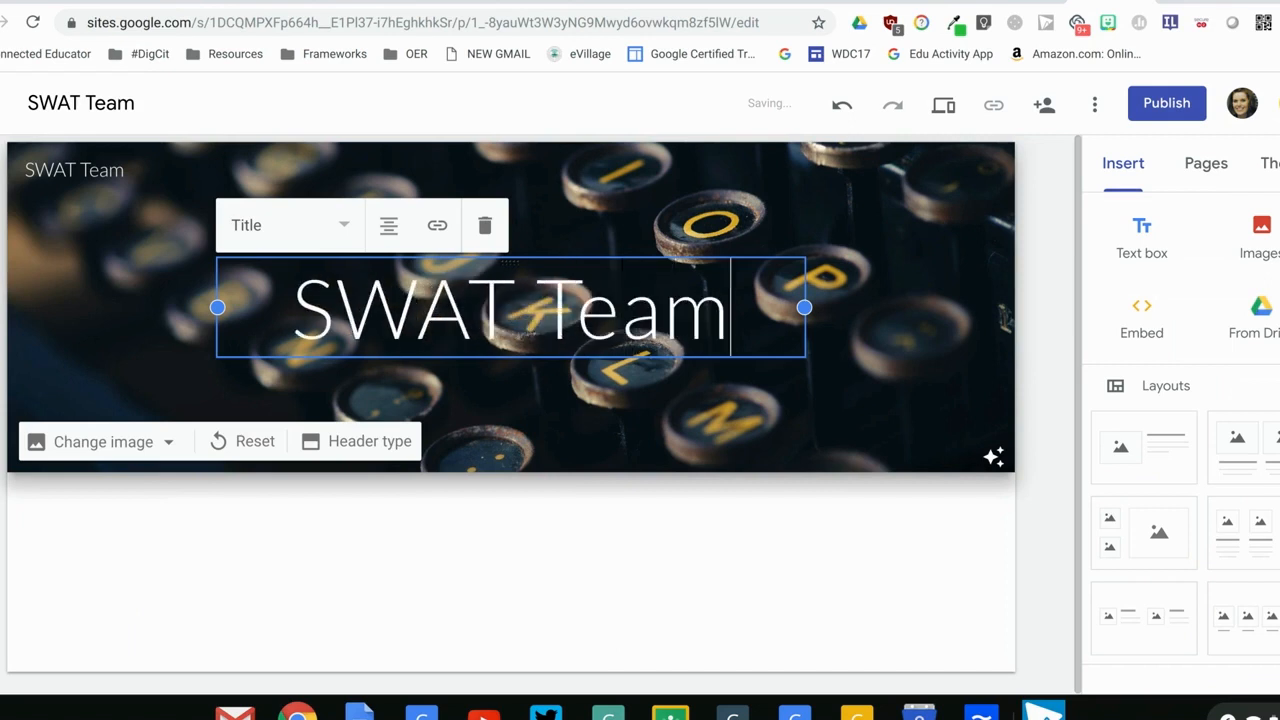
left_click(1044, 332)
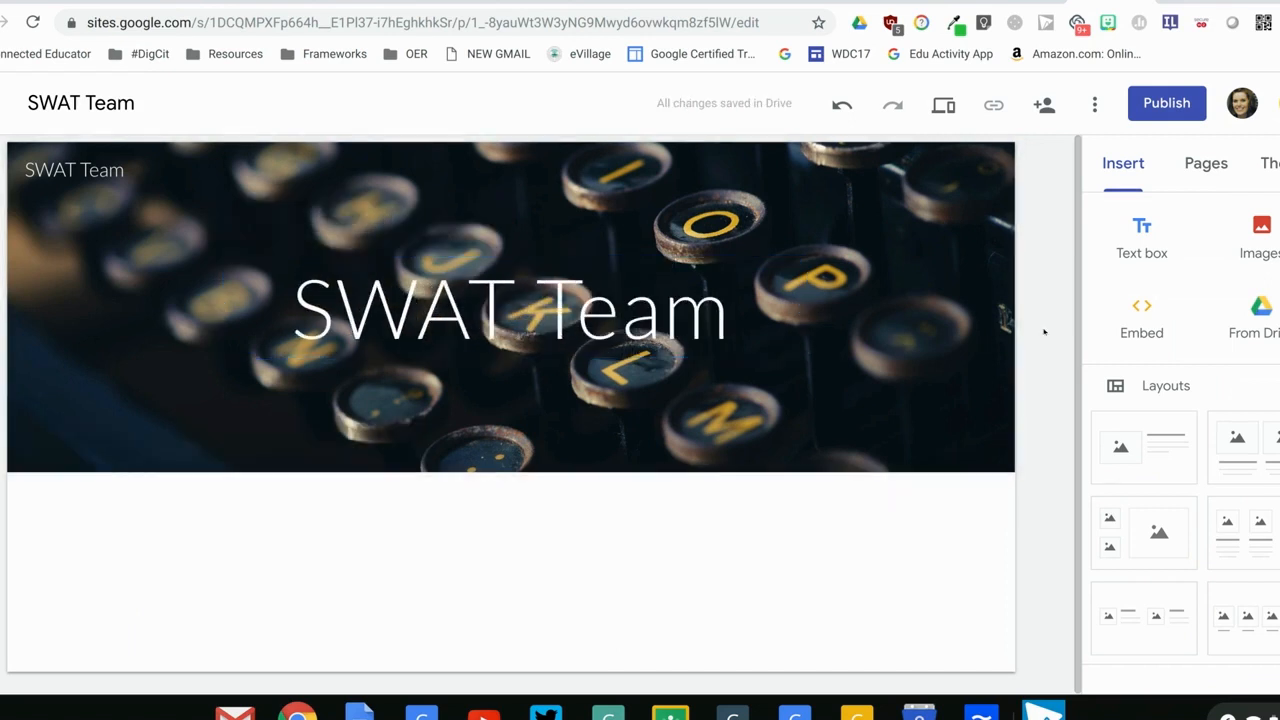
Add a new page named About to the site
left_click(1210, 152)
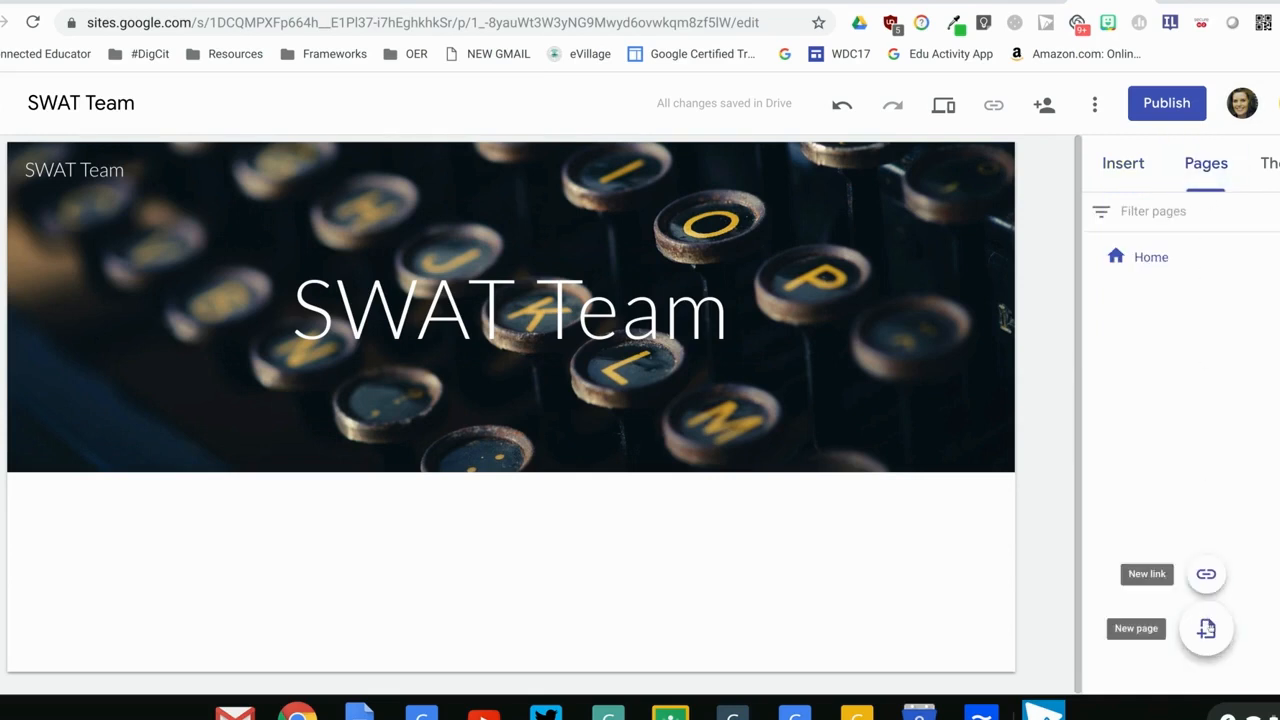
left_click(1207, 628)
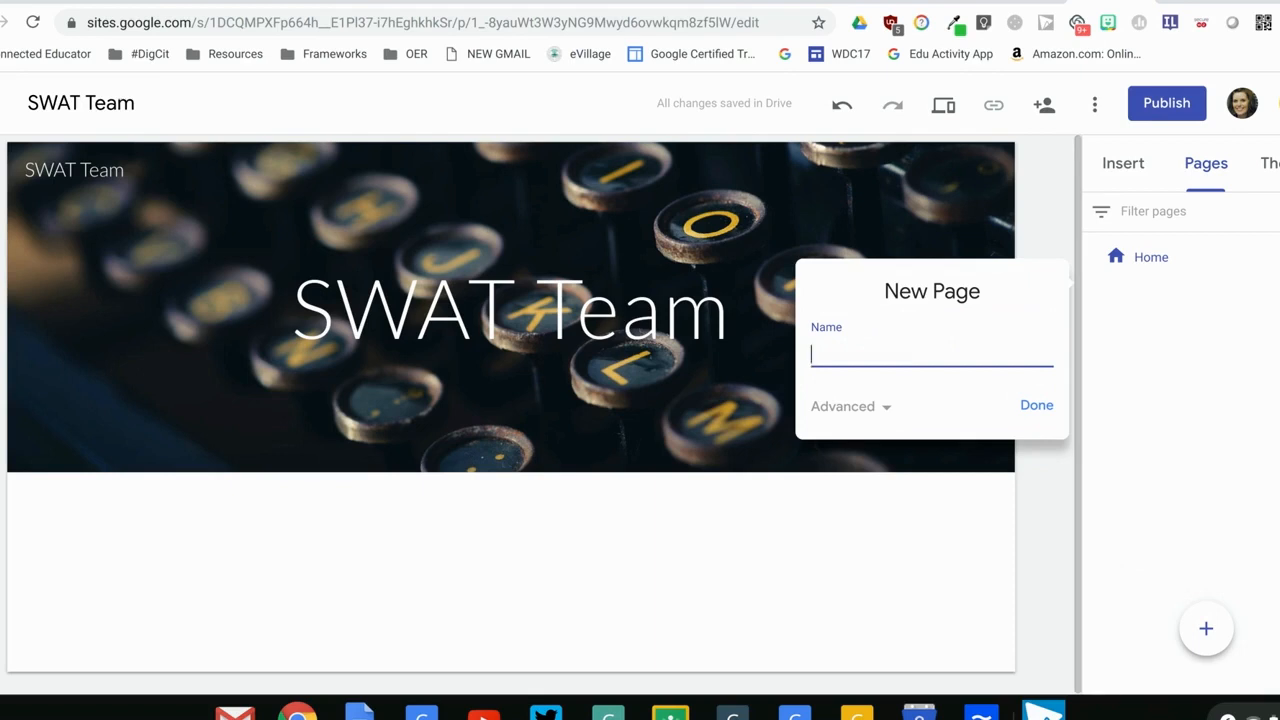
type("About")
left_click(1036, 405)
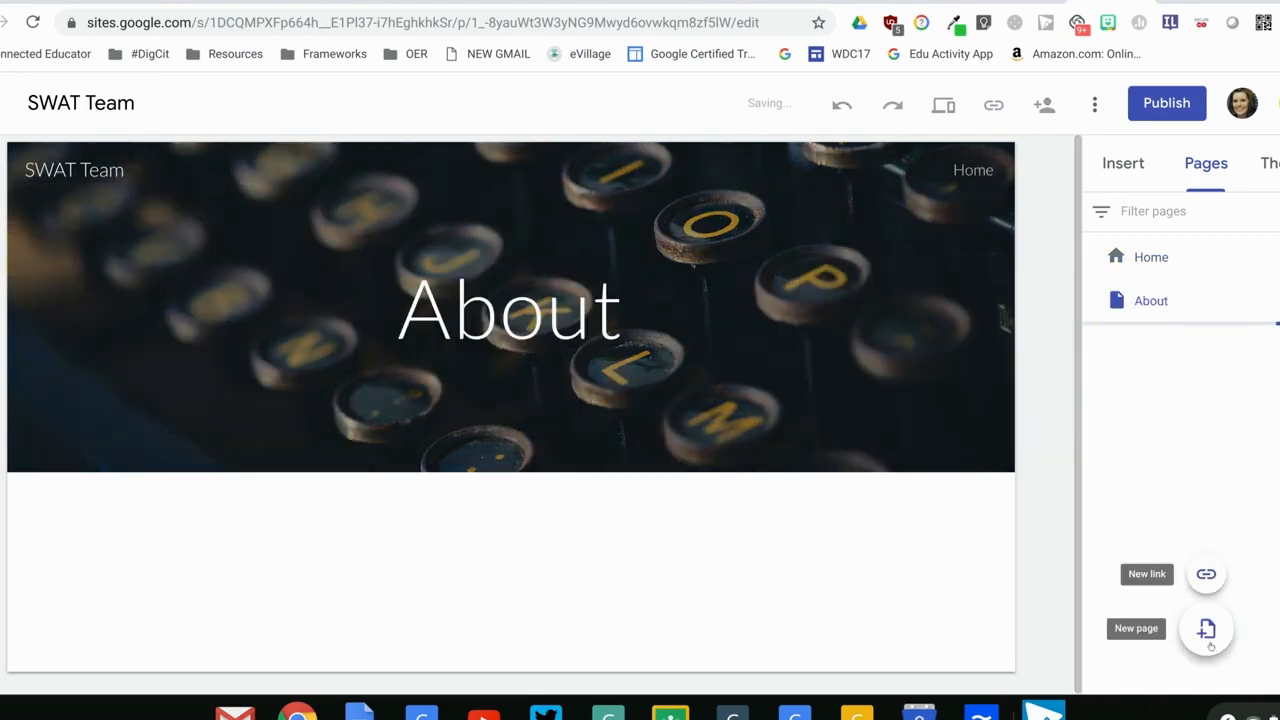
Add a new page named Events to the site
left_click(1206, 638)
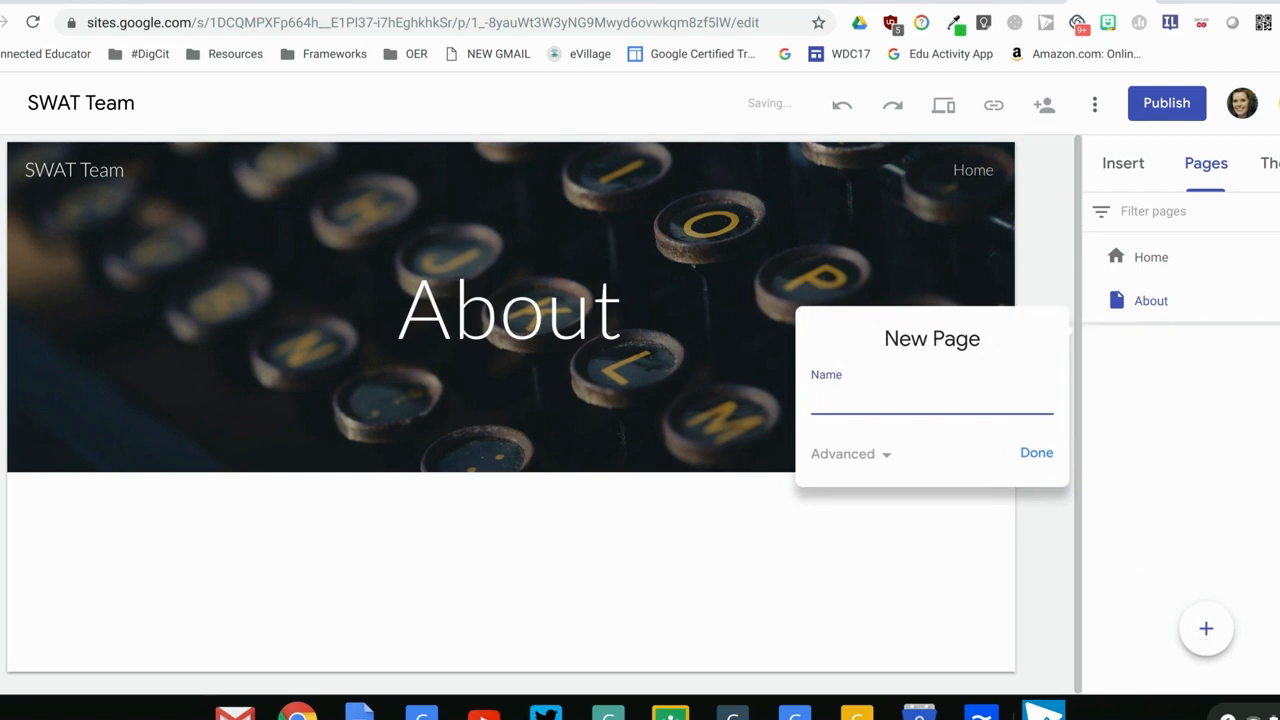
type("Events")
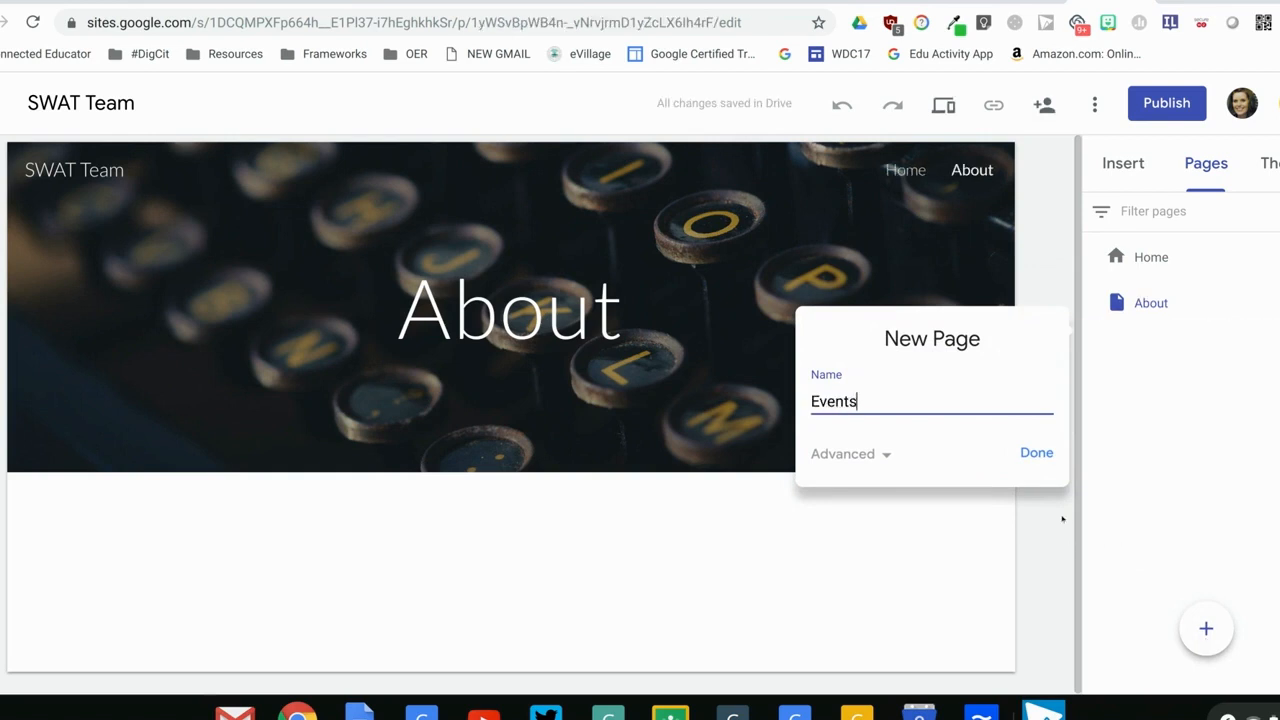
left_click(1023, 456)
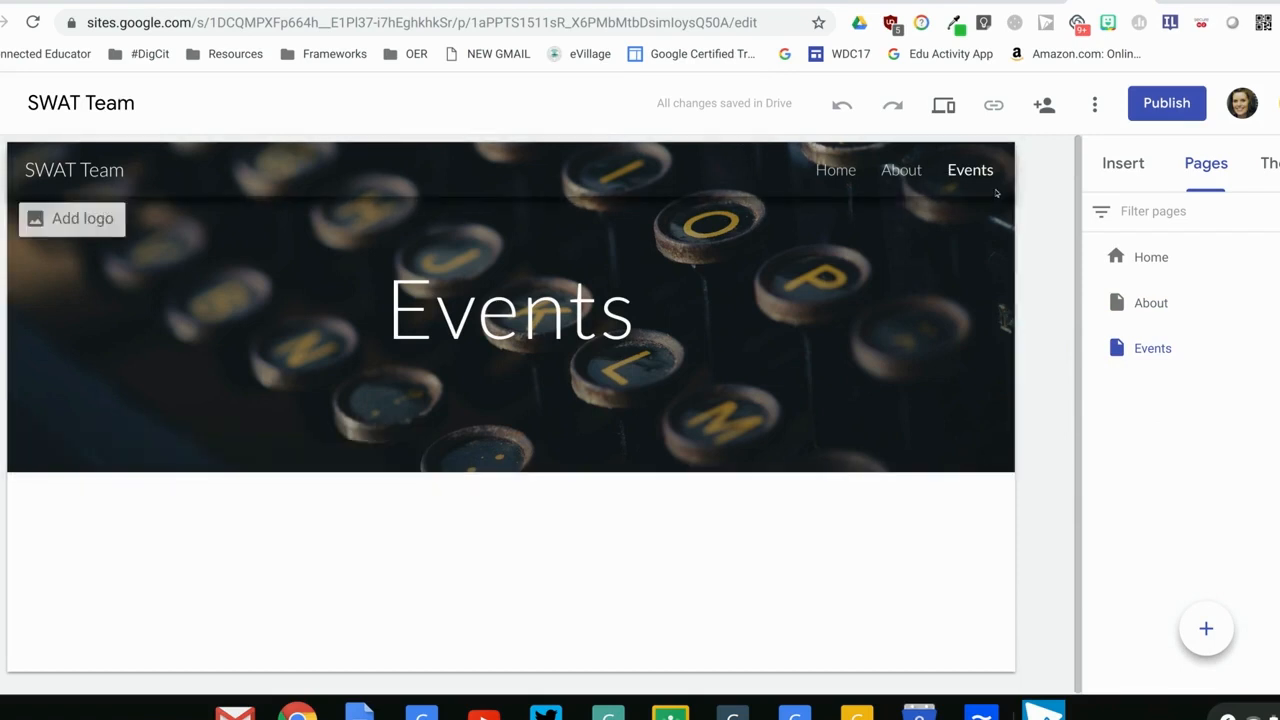
Add a new page named Members to the site
left_click(1207, 628)
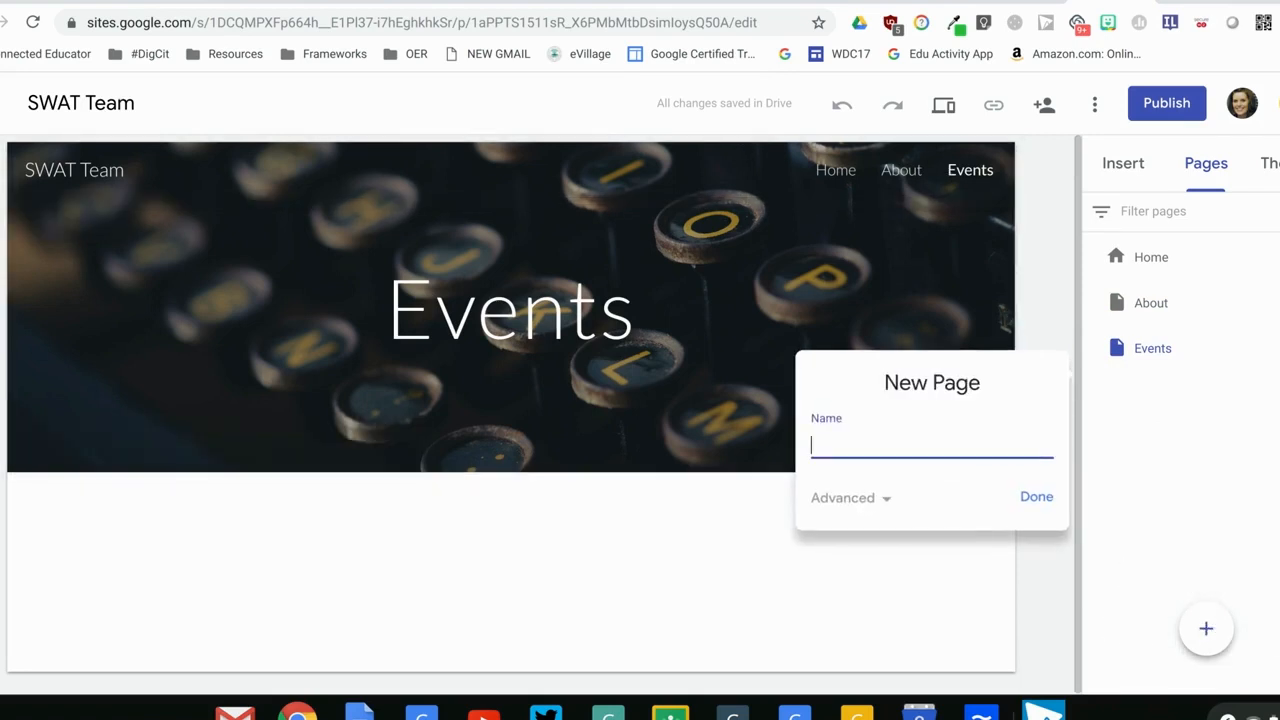
type("Members")
left_click(1038, 496)
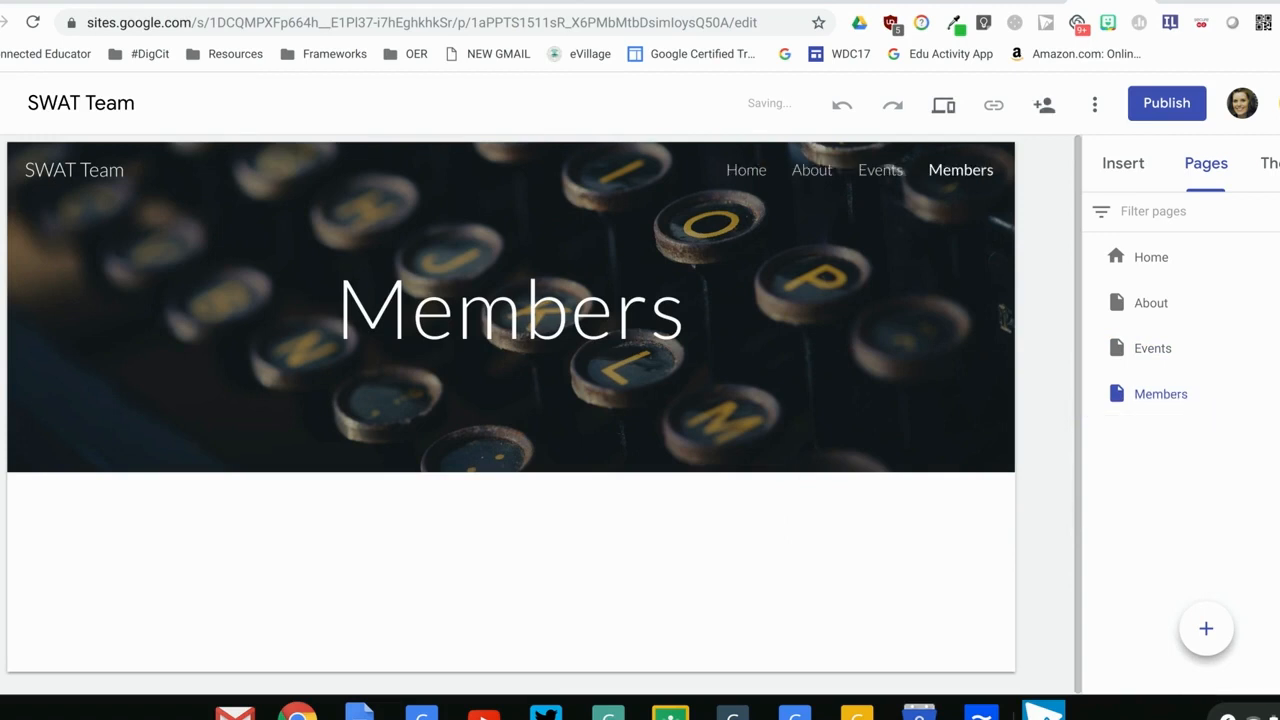
Check the written steps on inserting a Google Doc, and open the Drive file browser for the Members page
left_click(922, 3)
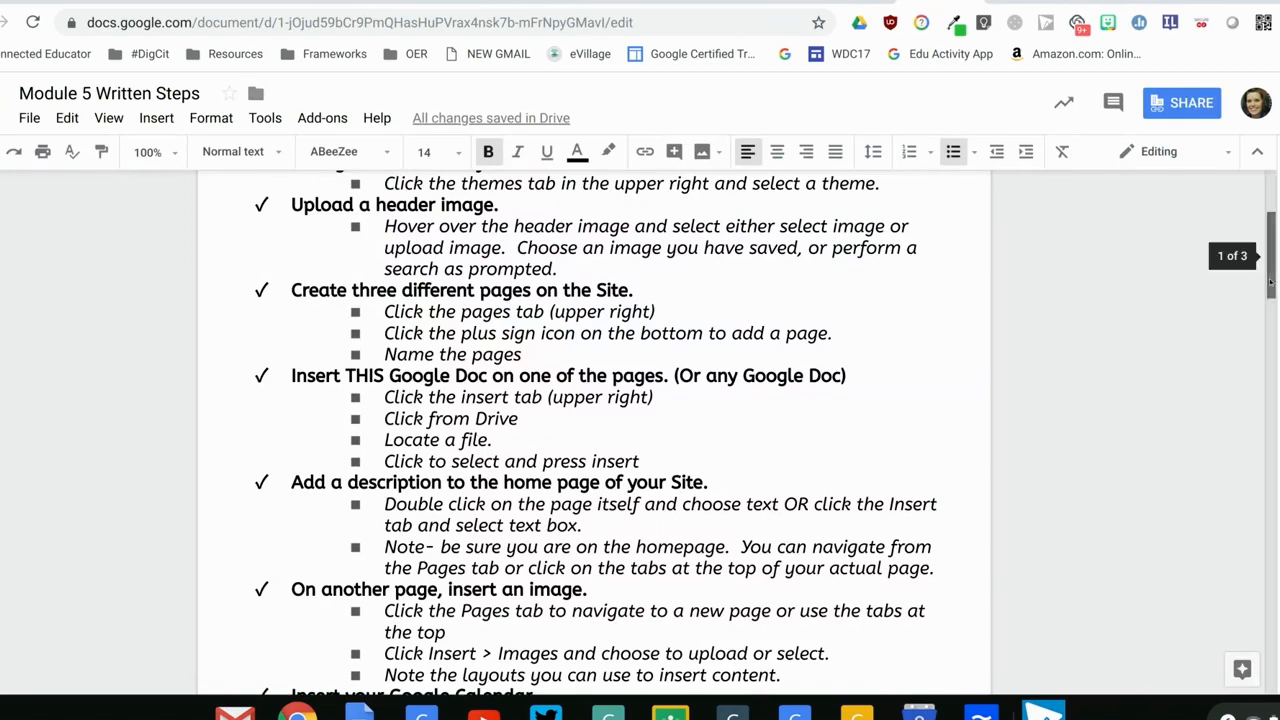
scroll(1268, 305, "down", 3)
left_click_drag(1269, 307, 1270, 308)
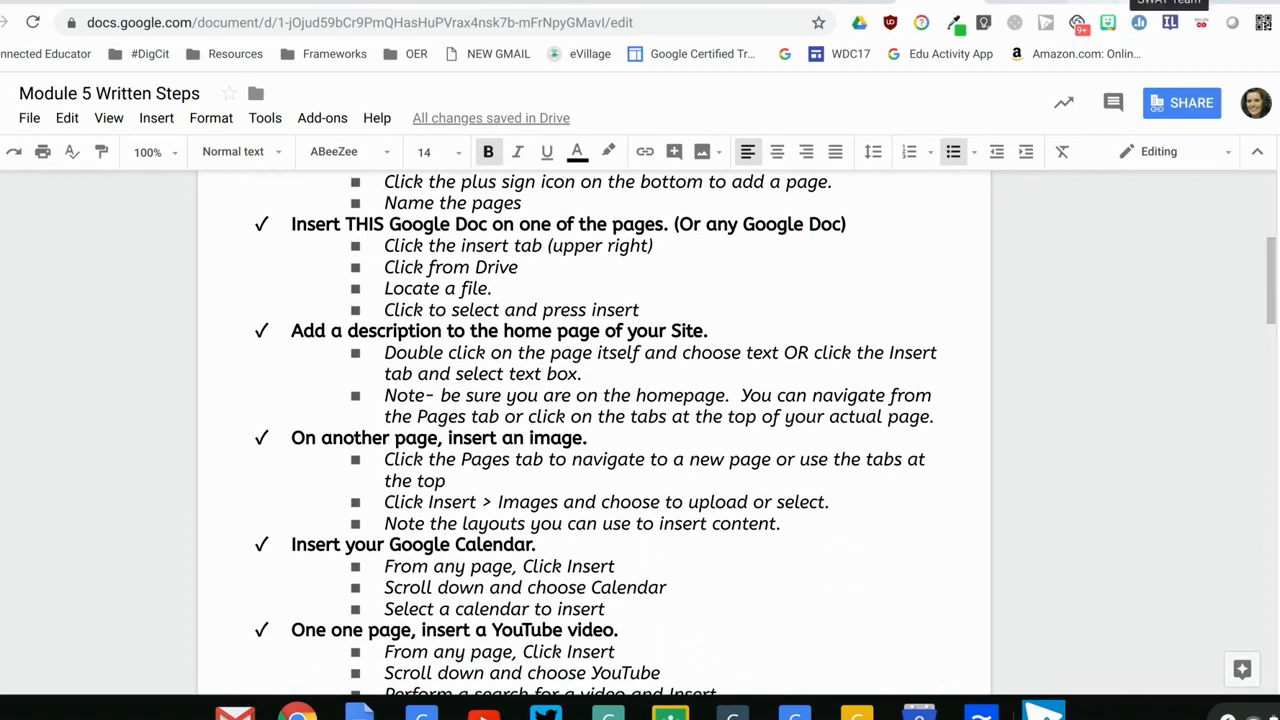
left_click(1130, 2)
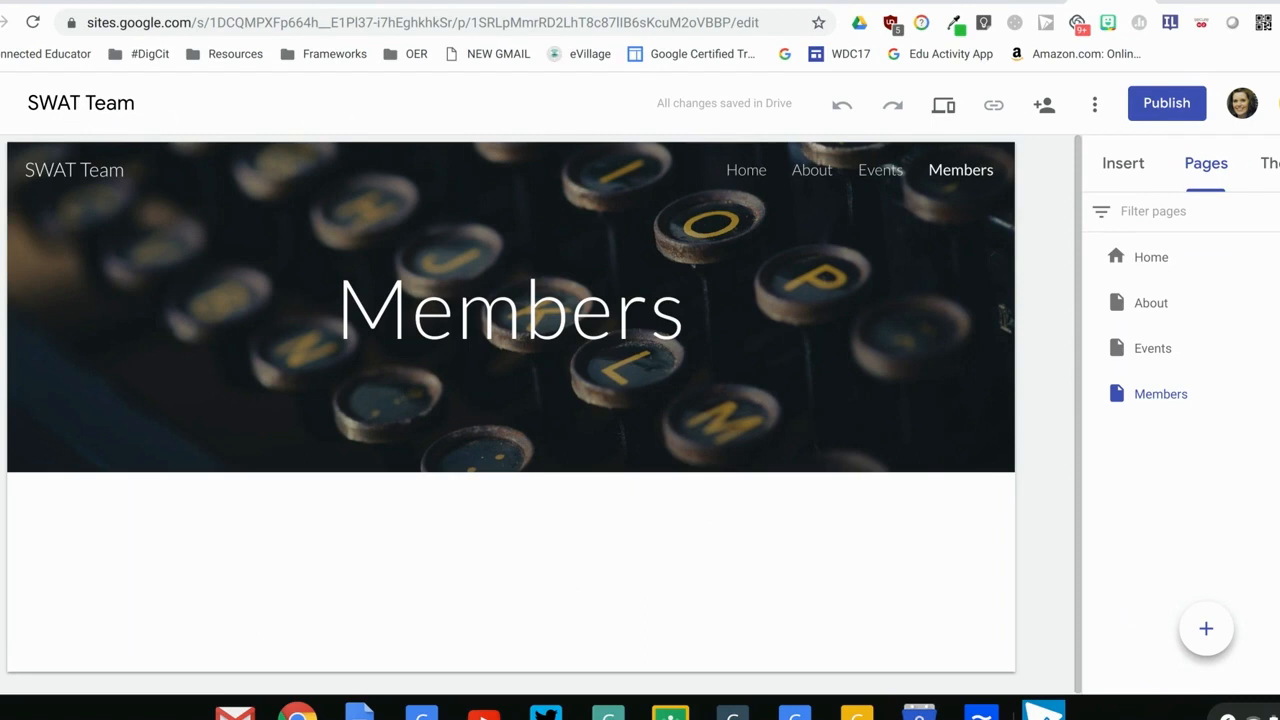
left_click(1139, 166)
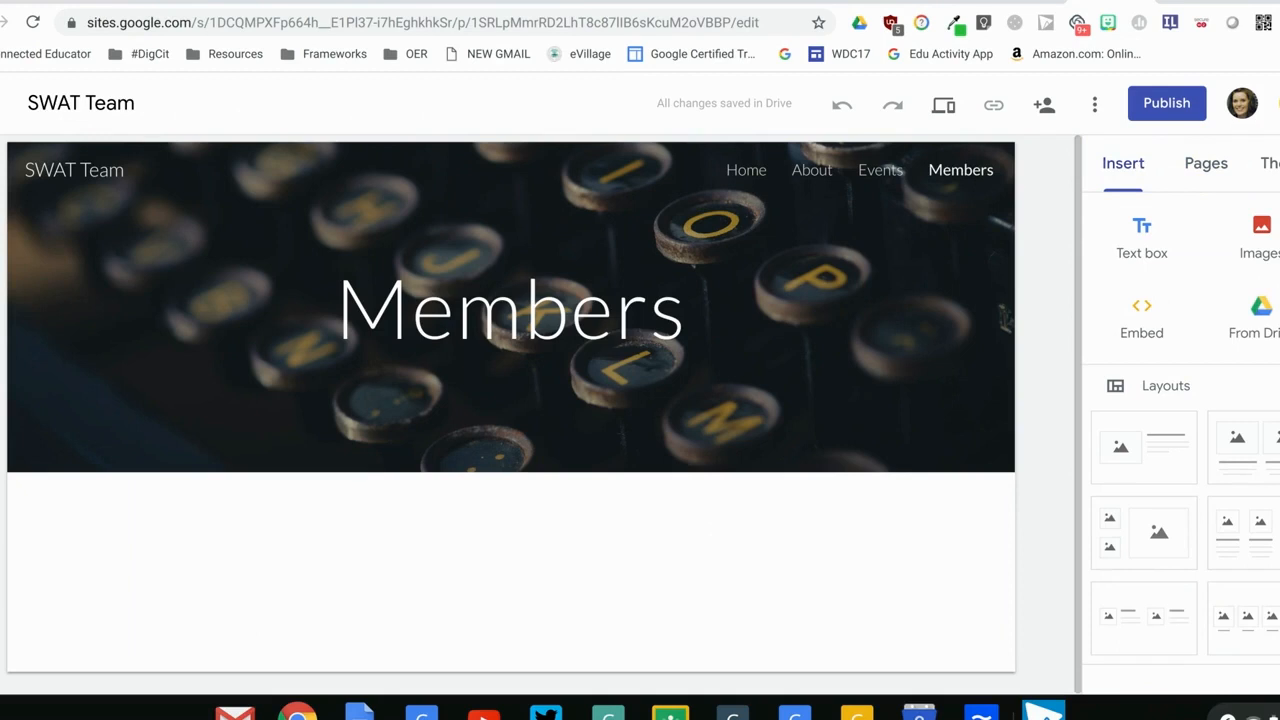
scroll(1184, 440, "down", 1)
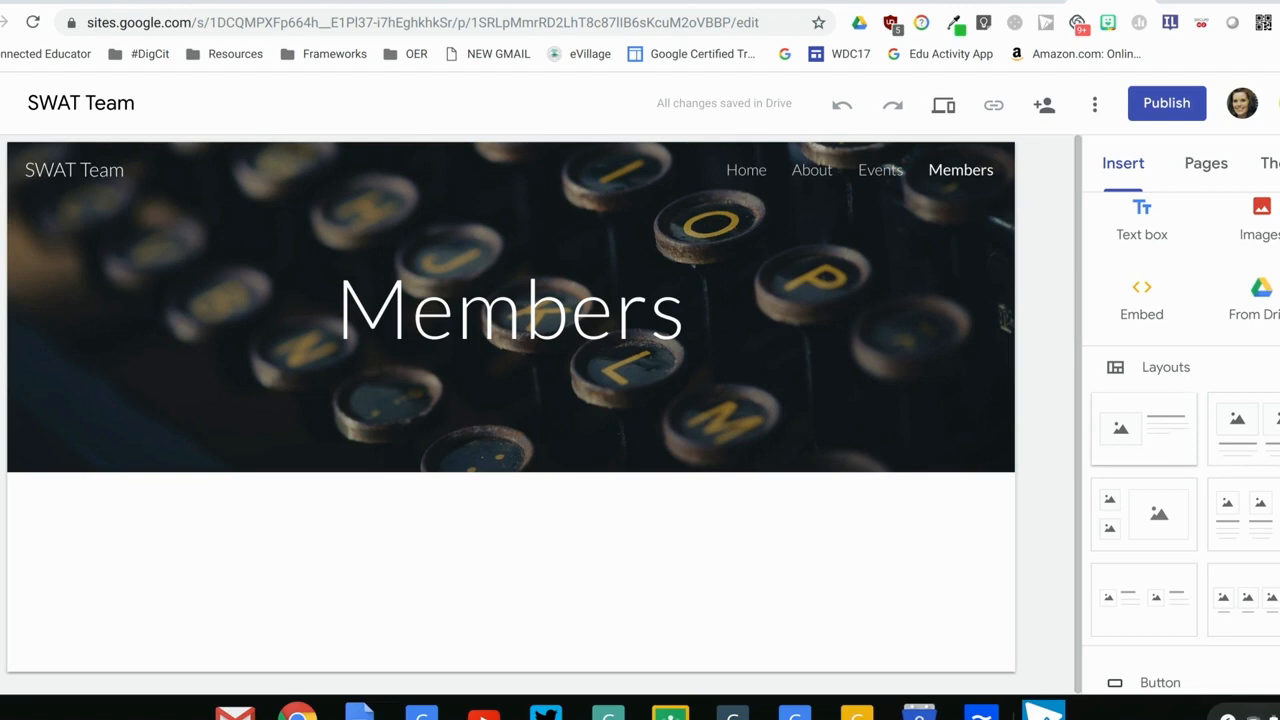
scroll(1181, 445, "up", 1)
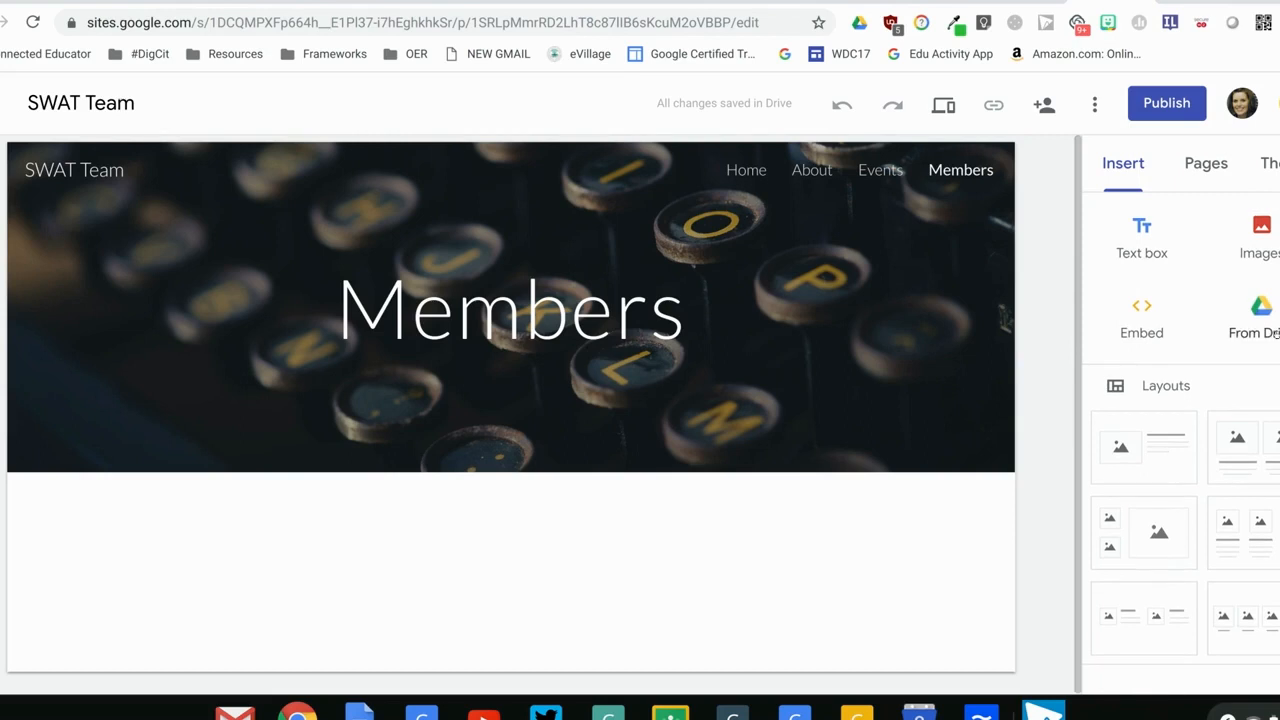
left_click(1275, 334)
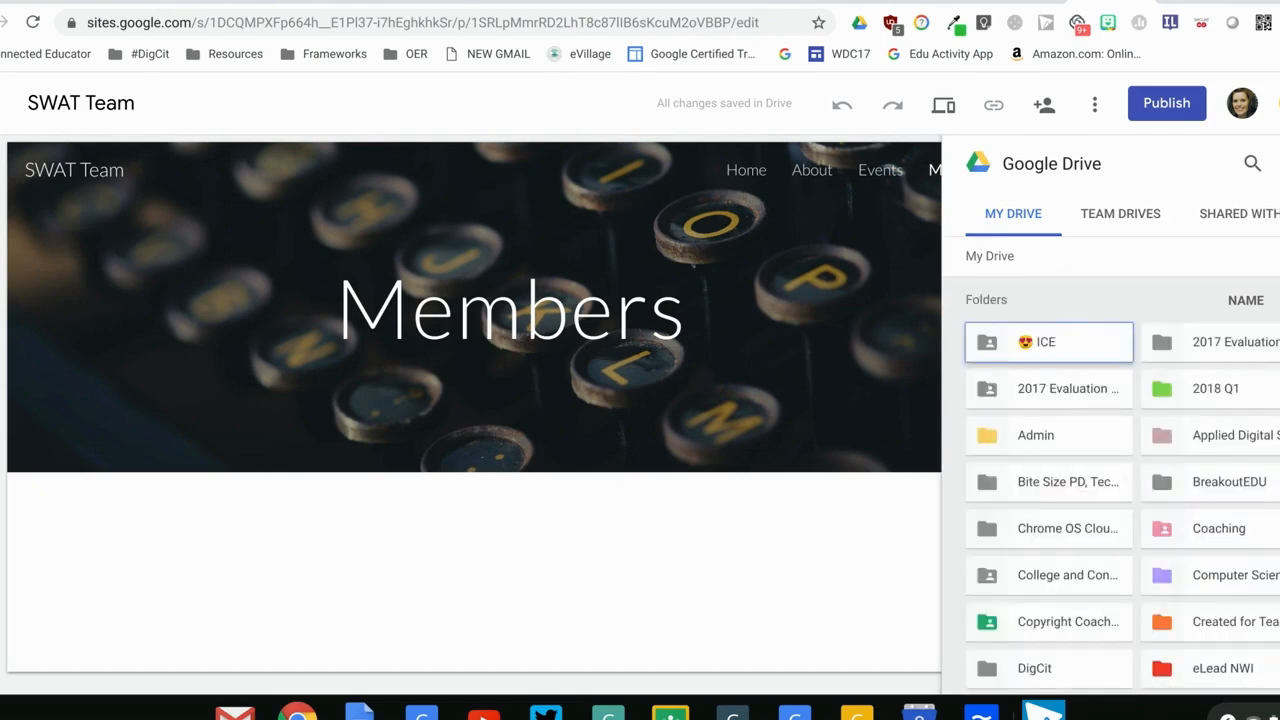
Find the 9/26/18 Early Rele... document among the My Drive files and insert it on the Members page
scroll(1110, 480, "down", 3)
scroll(1110, 480, "down", 10)
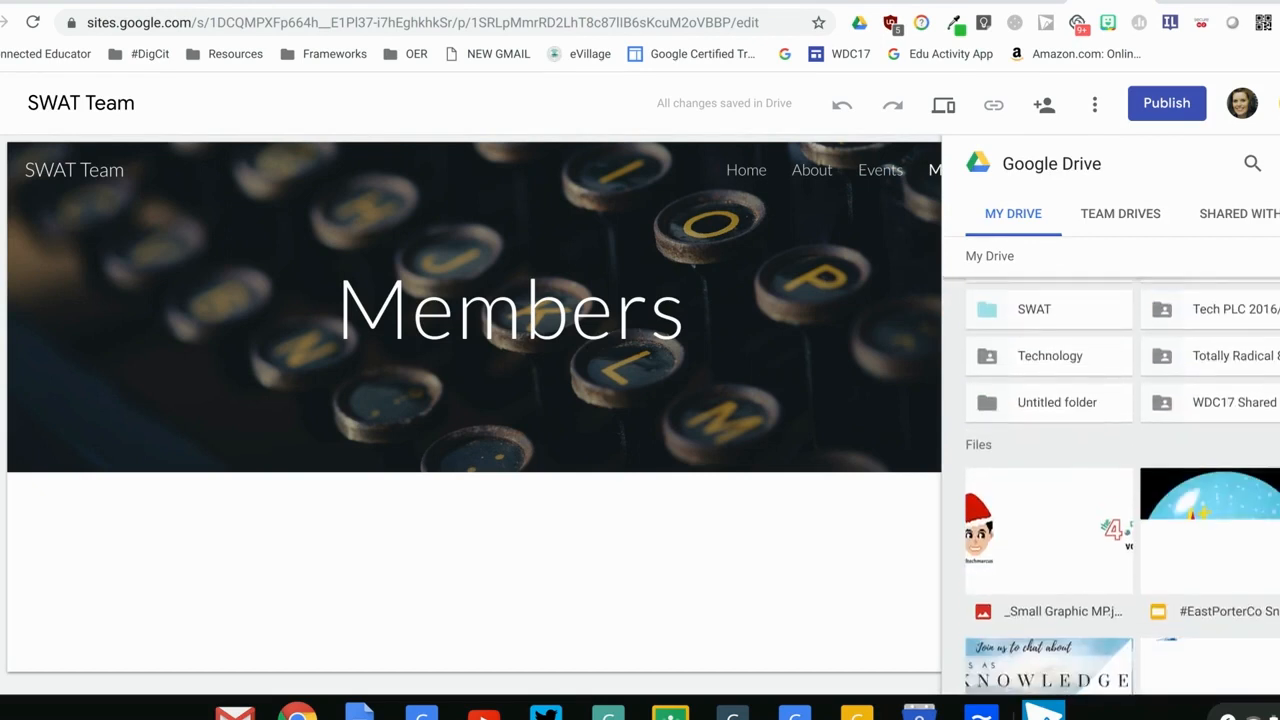
scroll(1110, 480, "down", 5)
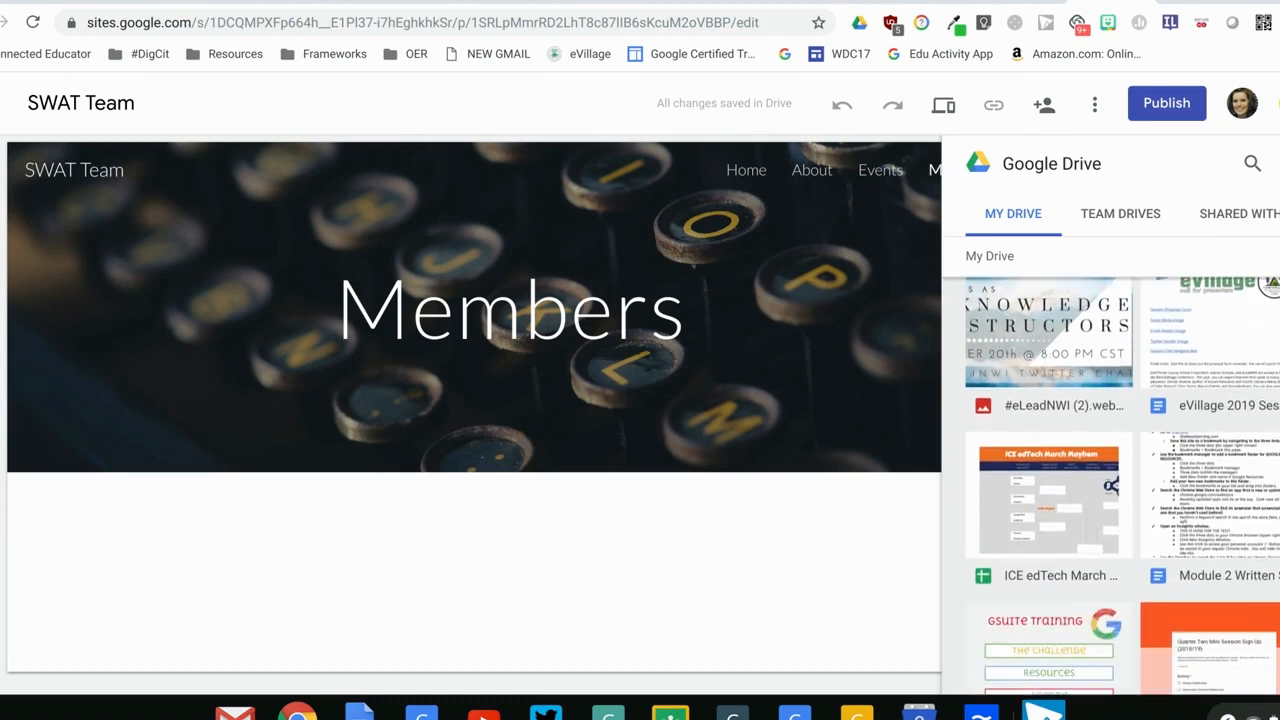
scroll(1110, 480, "down", 5)
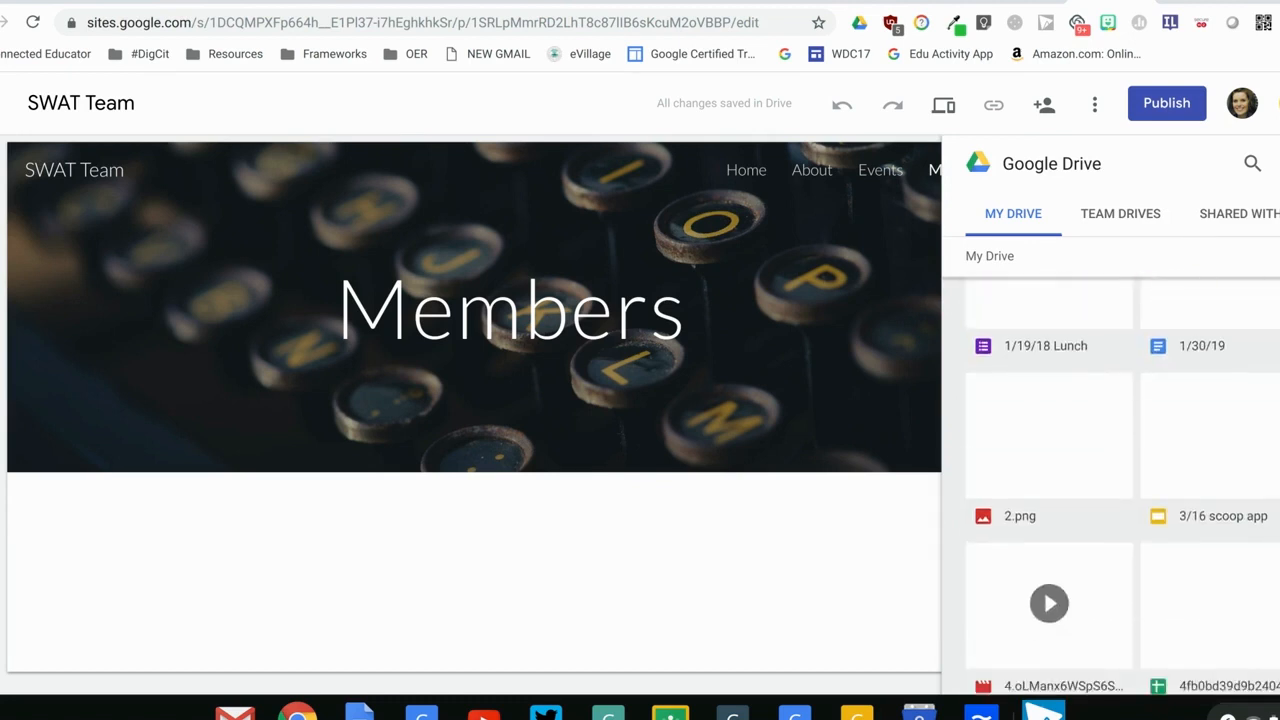
scroll(1110, 480, "down", 3)
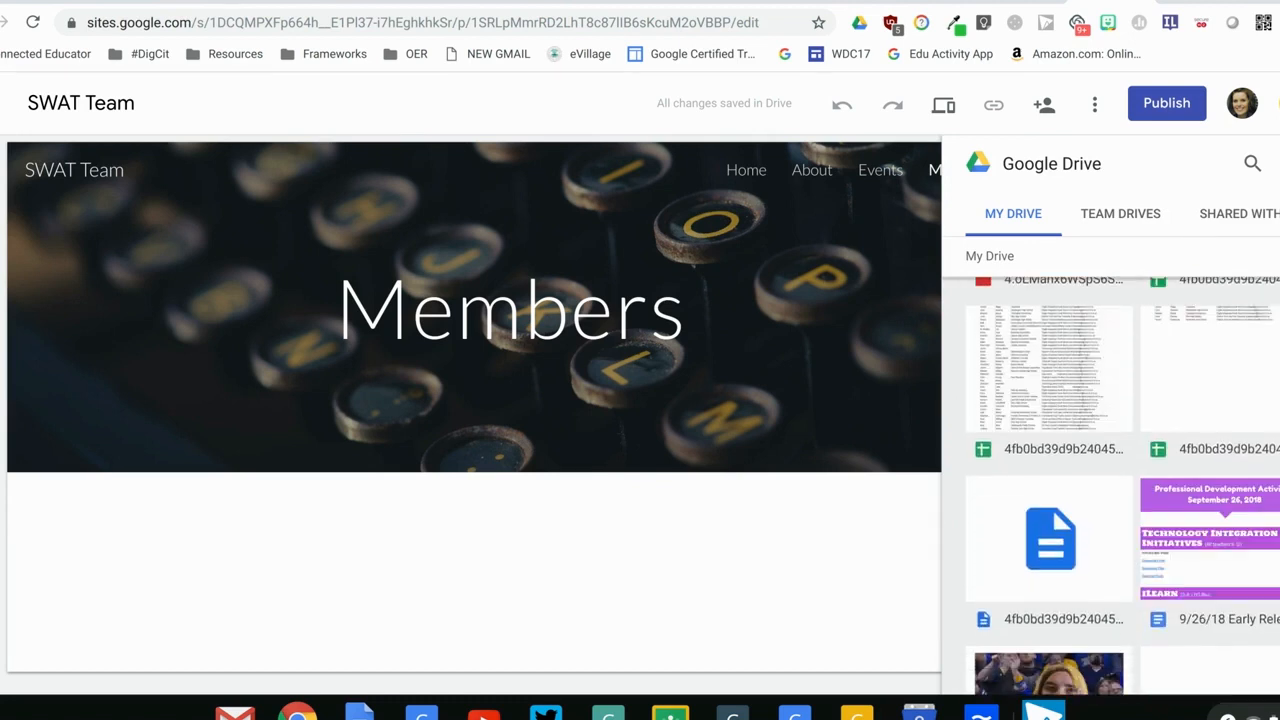
left_click(1255, 577)
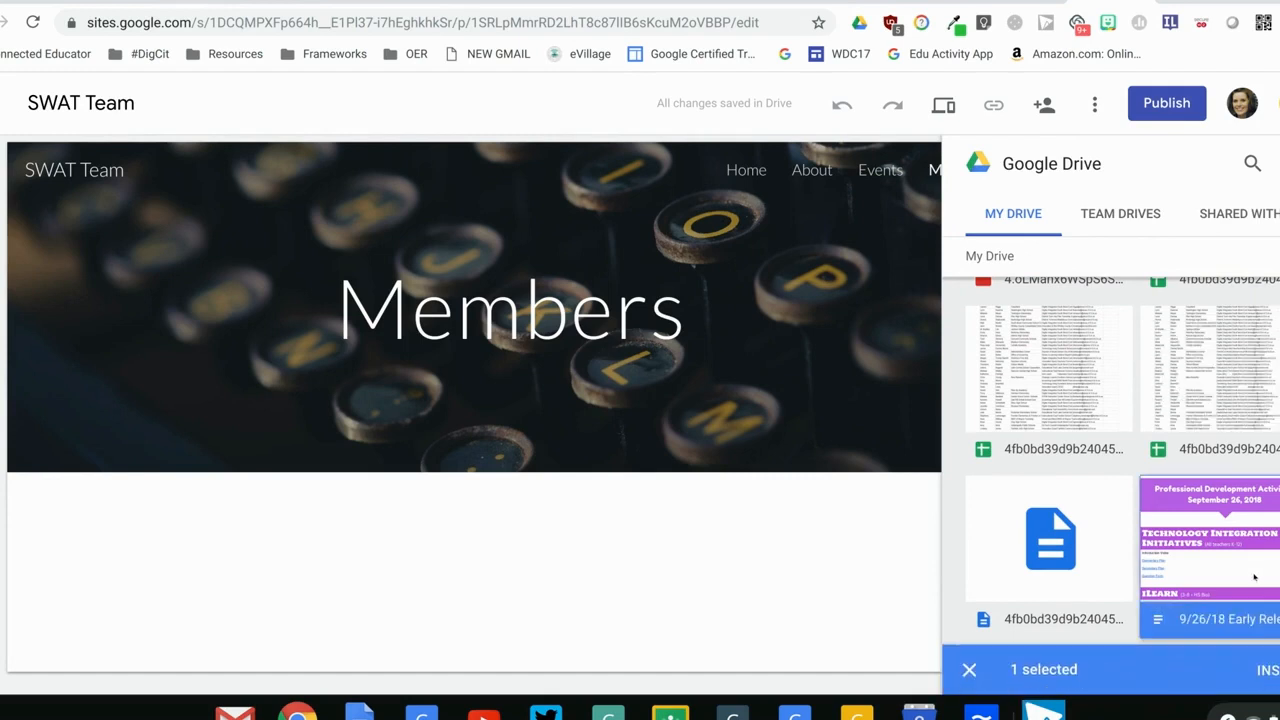
left_click(1266, 669)
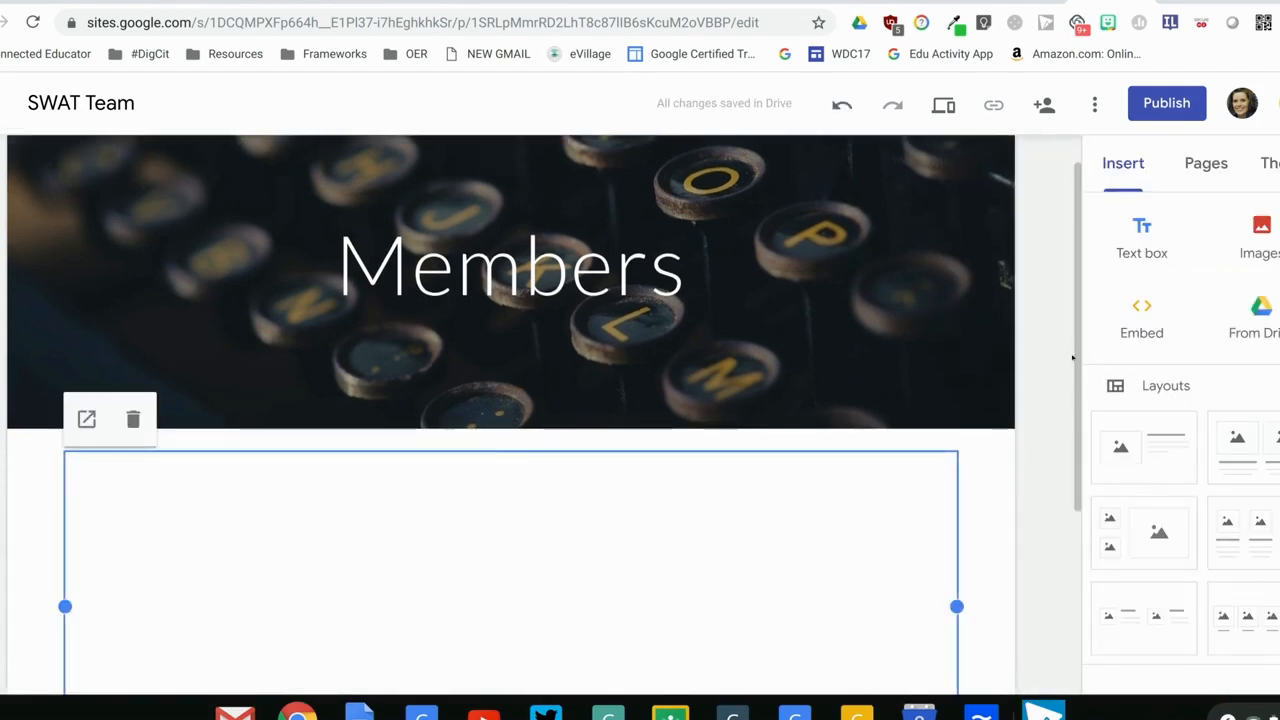
Resize the embedded document to about two fifths of the content width and make it taller
left_click_drag(1078, 358, 1082, 457)
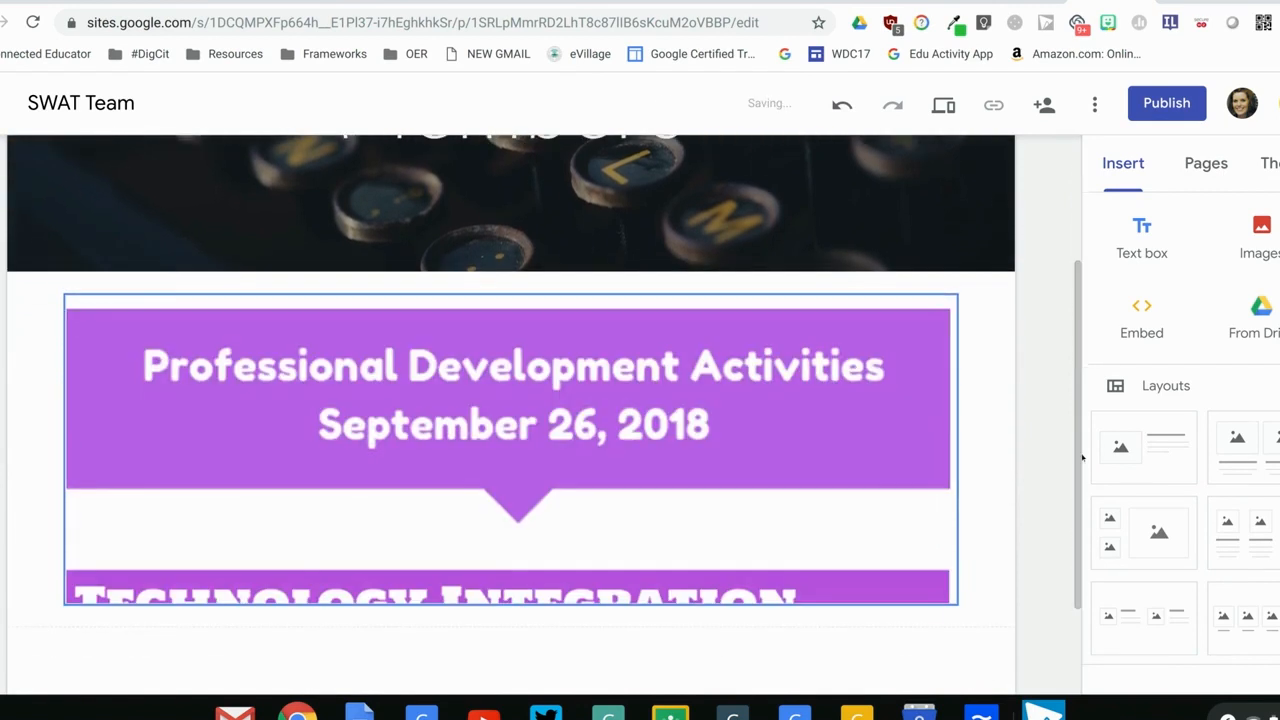
left_click(935, 591)
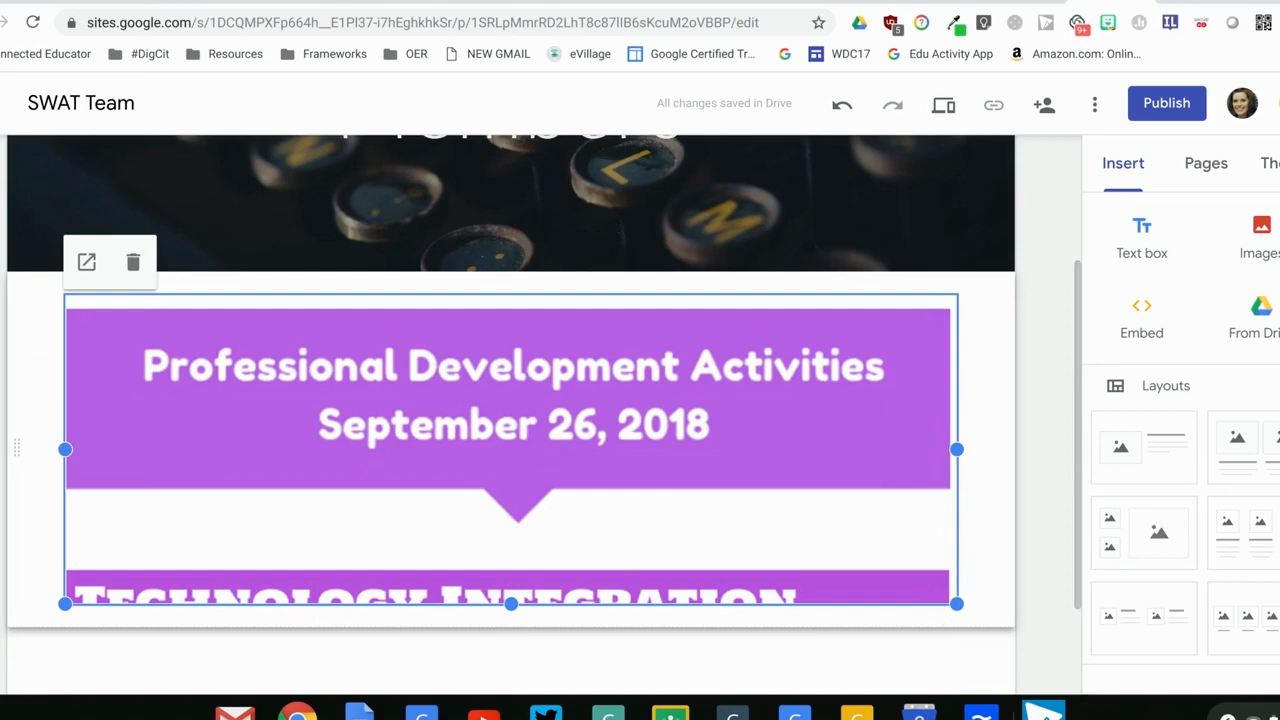
left_click_drag(954, 602, 346, 583)
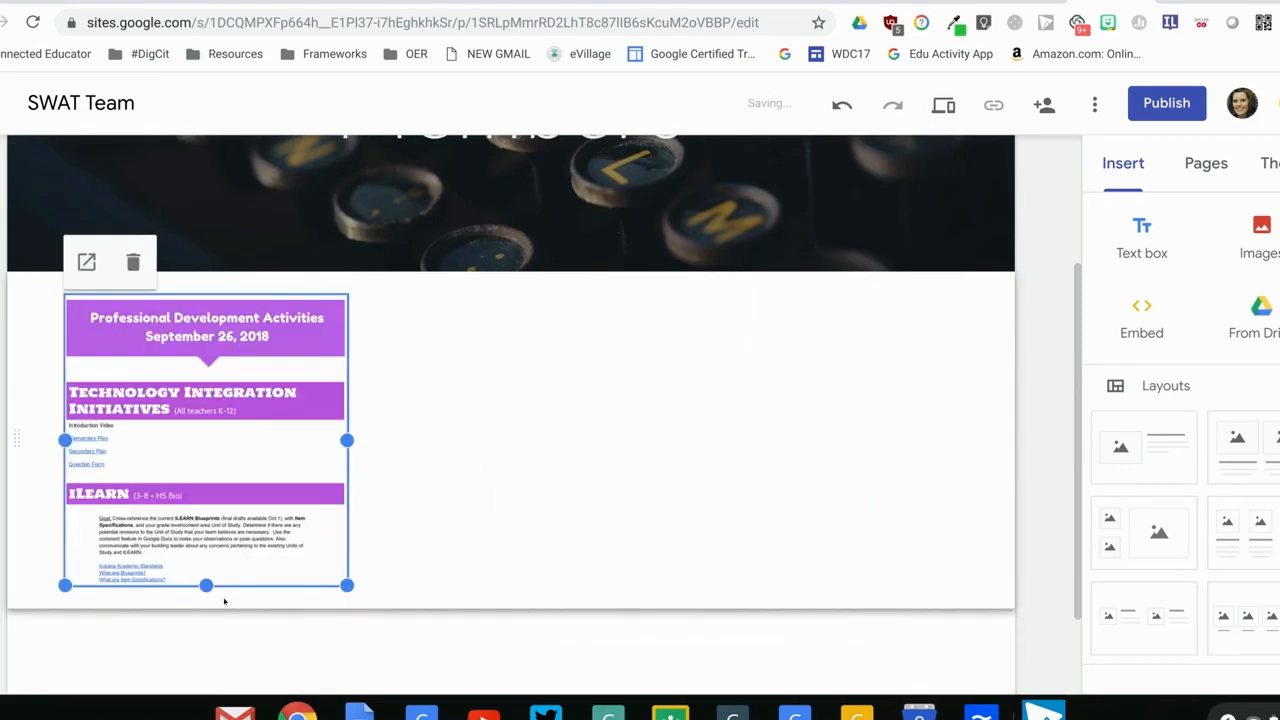
left_click_drag(206, 585, 206, 686)
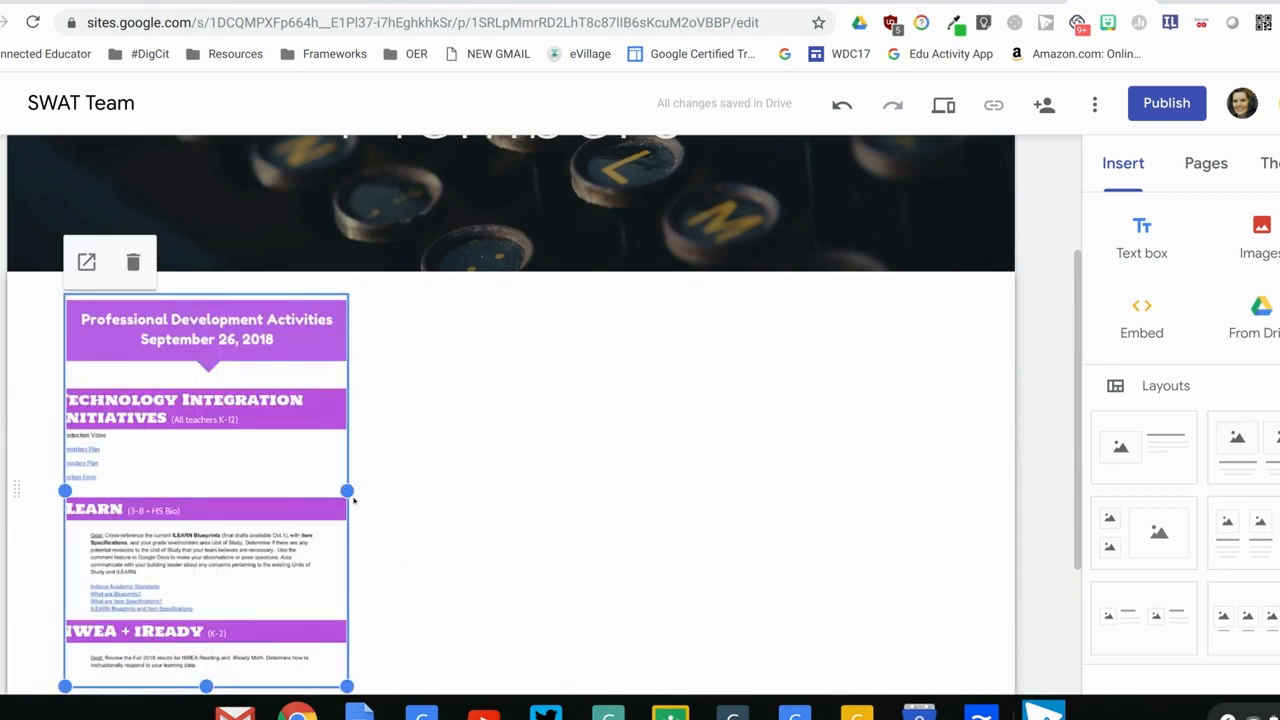
left_click_drag(347, 490, 425, 488)
left_click(629, 483)
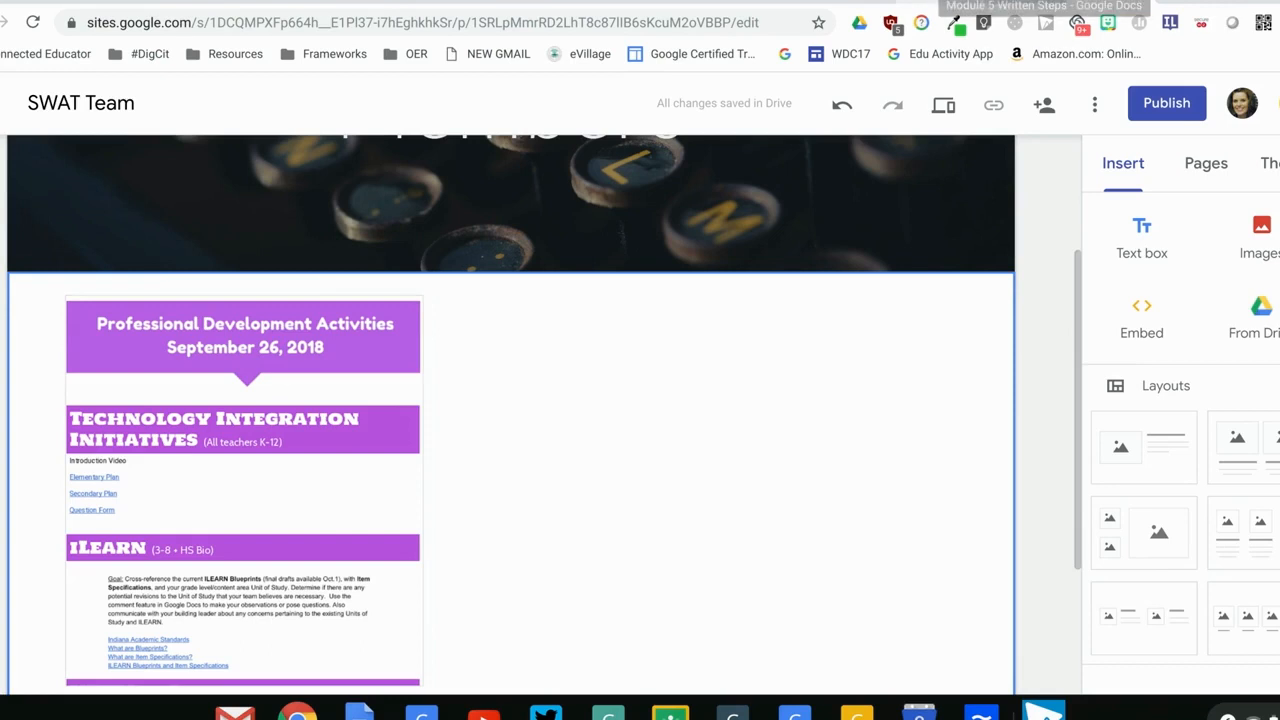
Check the written steps on descriptions, and add the Subheading text "This is a description." beside the embedded document on the Members page
left_click(936, 1)
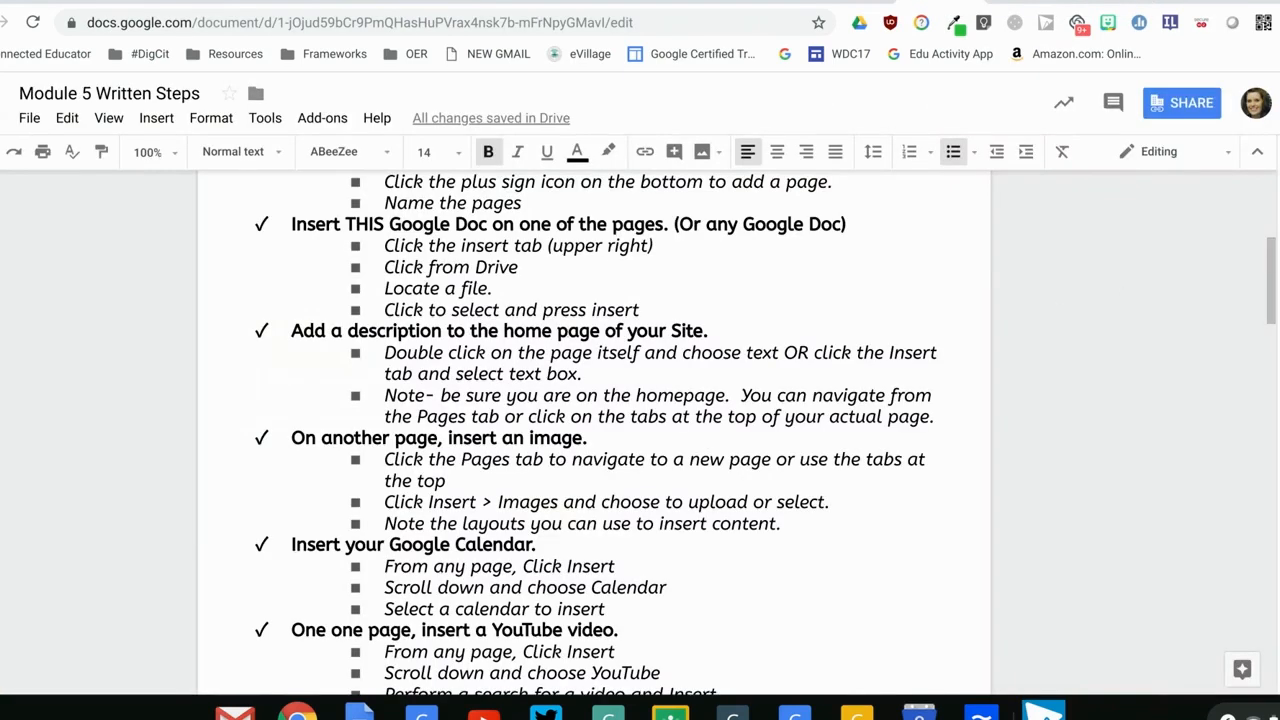
left_click_drag(1274, 285, 1270, 310)
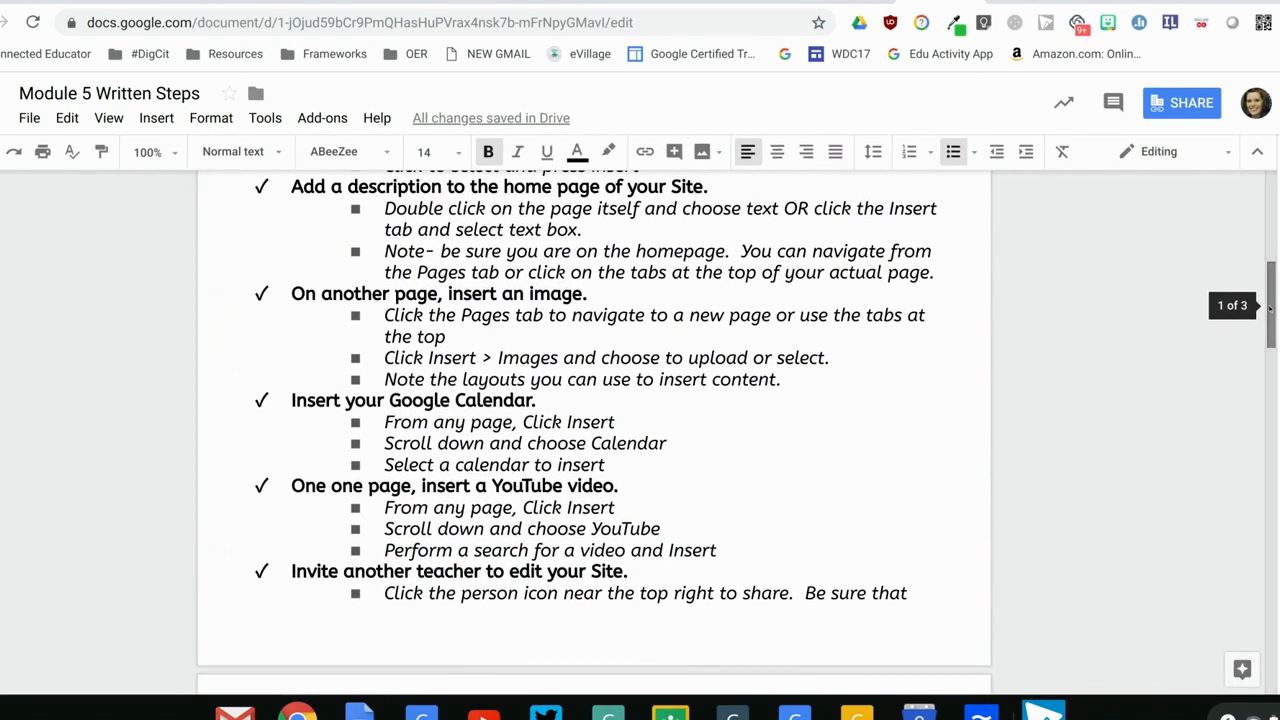
left_click(1118, 2)
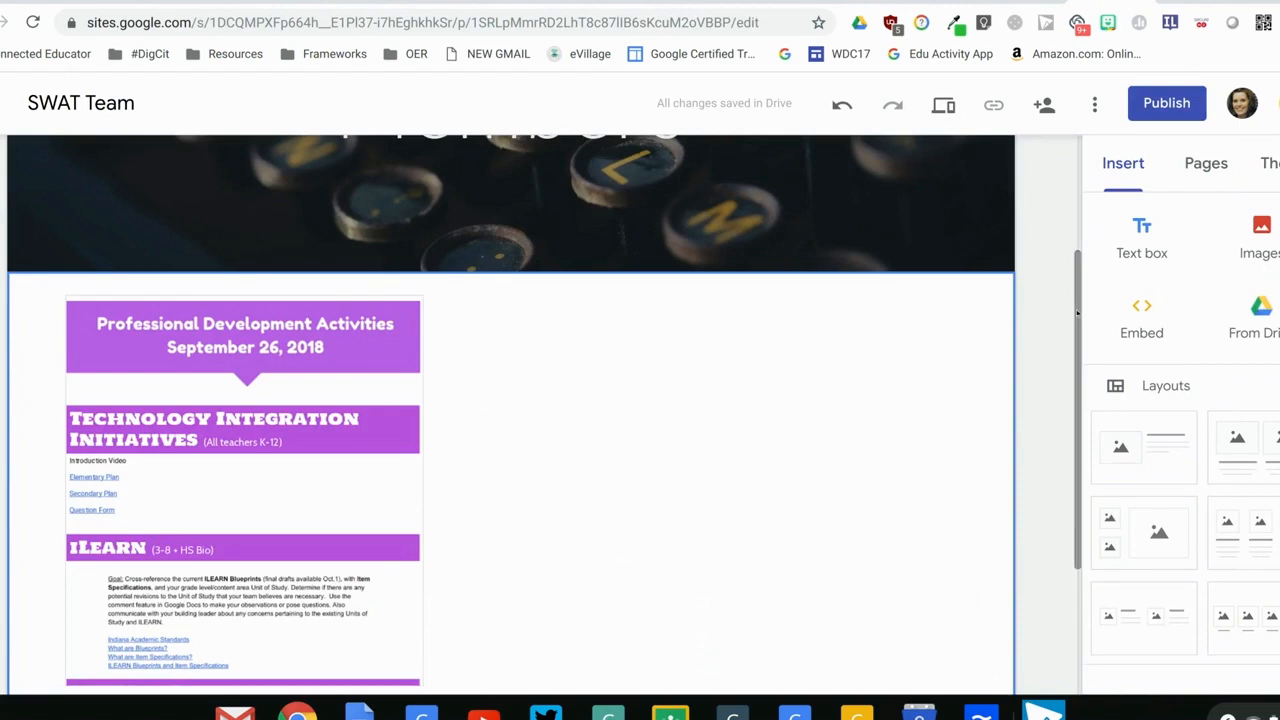
left_click_drag(1075, 300, 1084, 172)
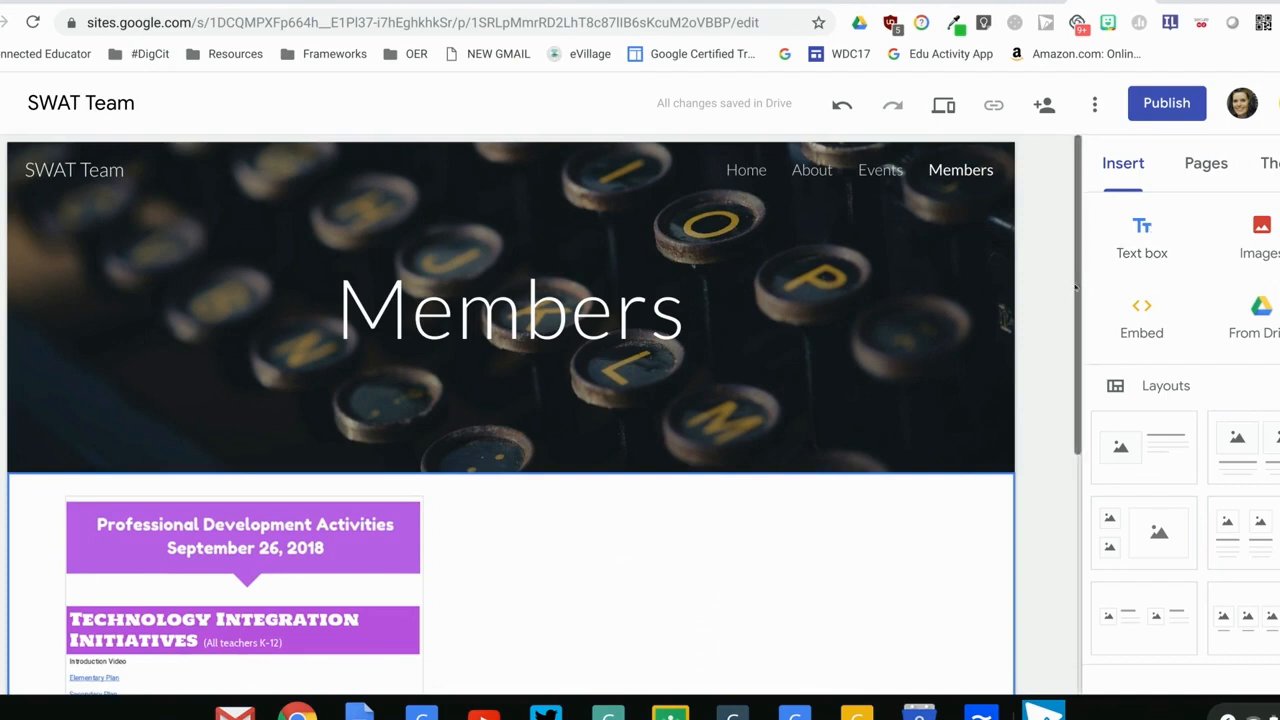
scroll(1075, 288, "down", 2)
double_click(708, 446)
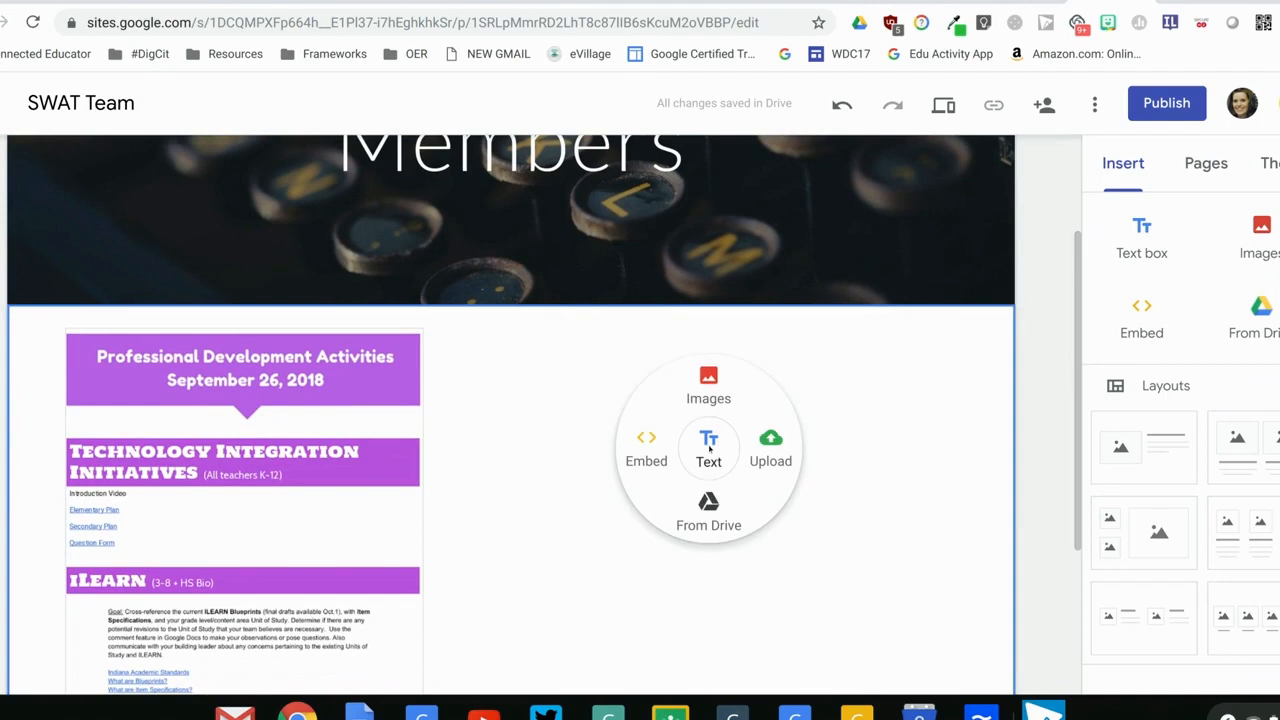
left_click(709, 449)
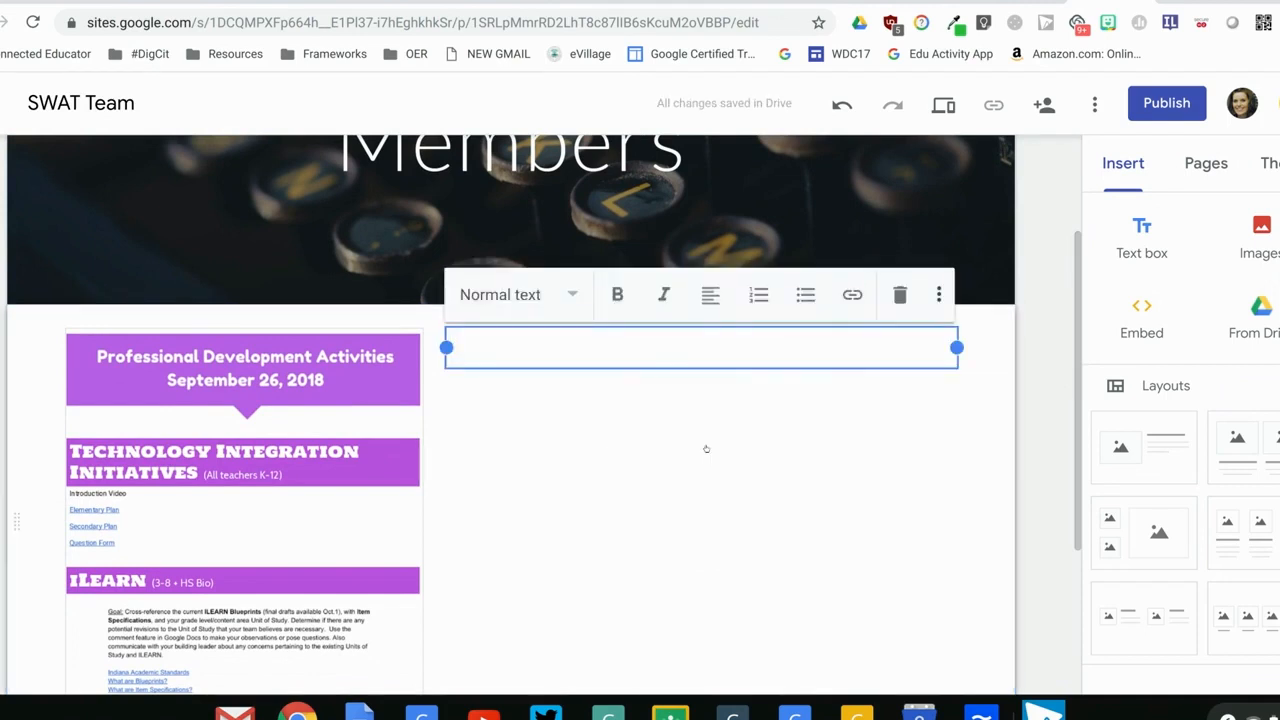
left_click(563, 310)
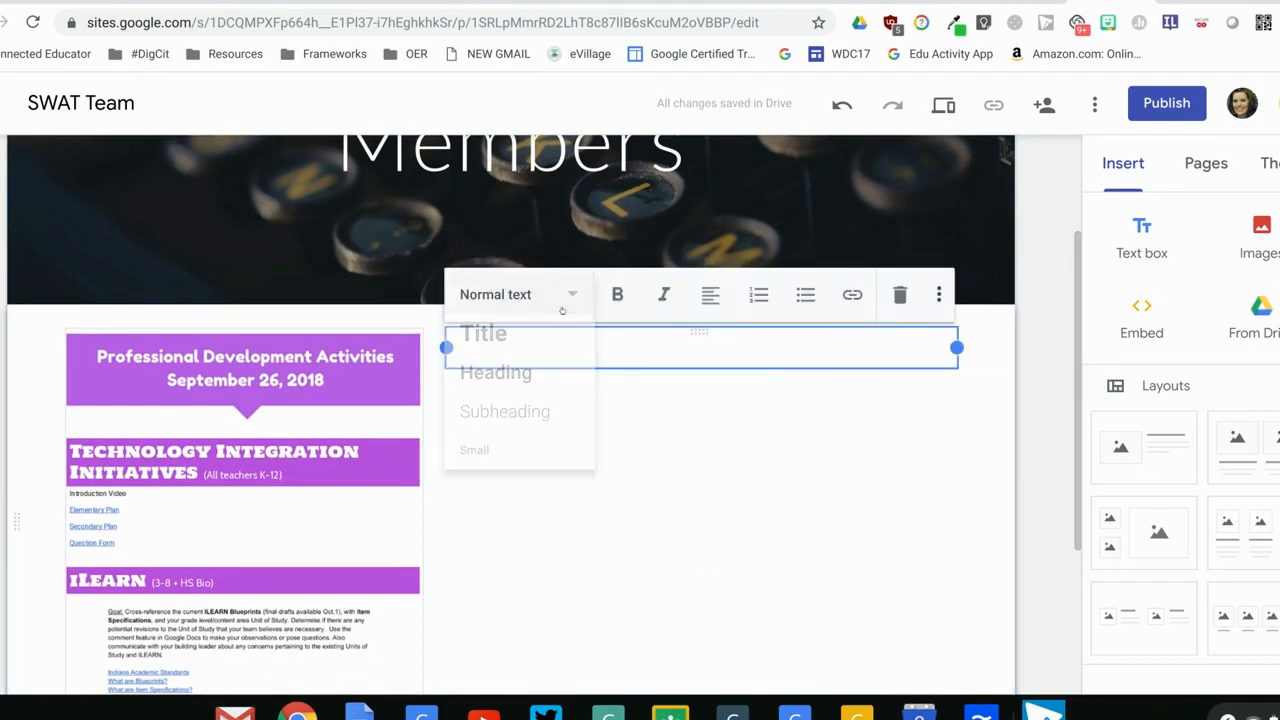
left_click(546, 425)
type("This is a description.")
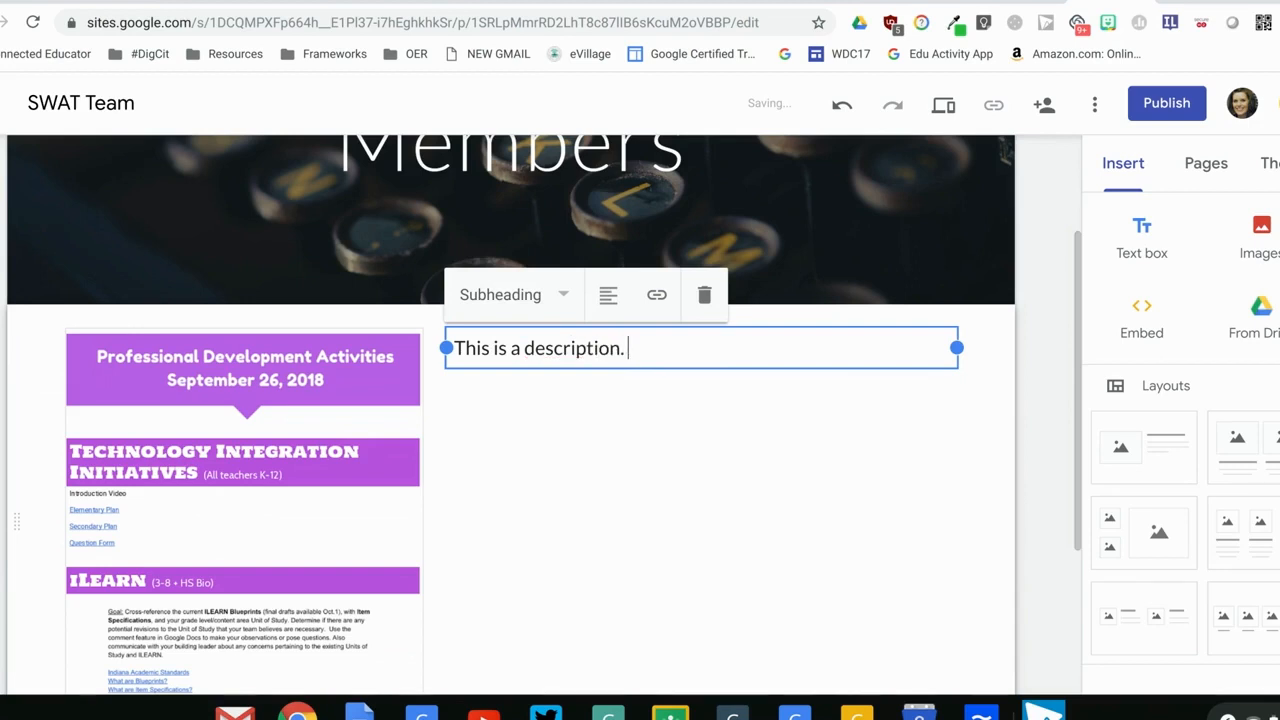
left_click(594, 514)
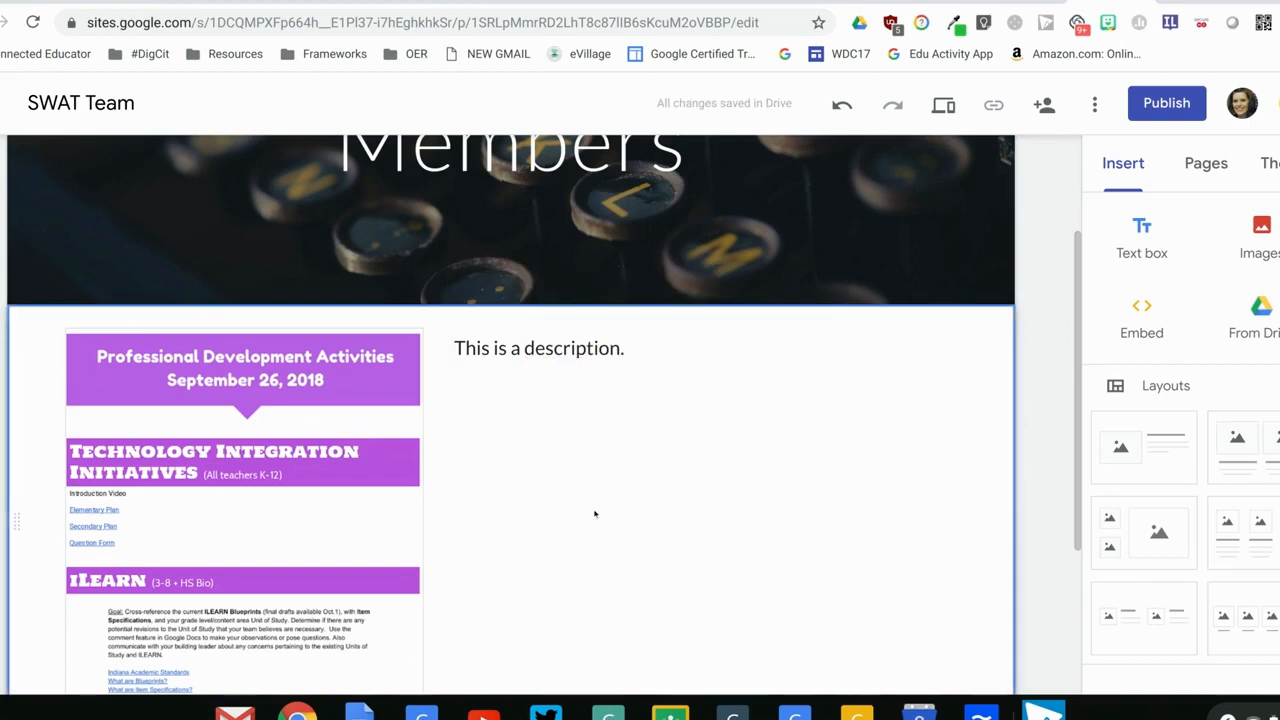
Check the Module 5 Written Steps for the instructions on changing the site's theme
scroll(1065, 245, "up", 3)
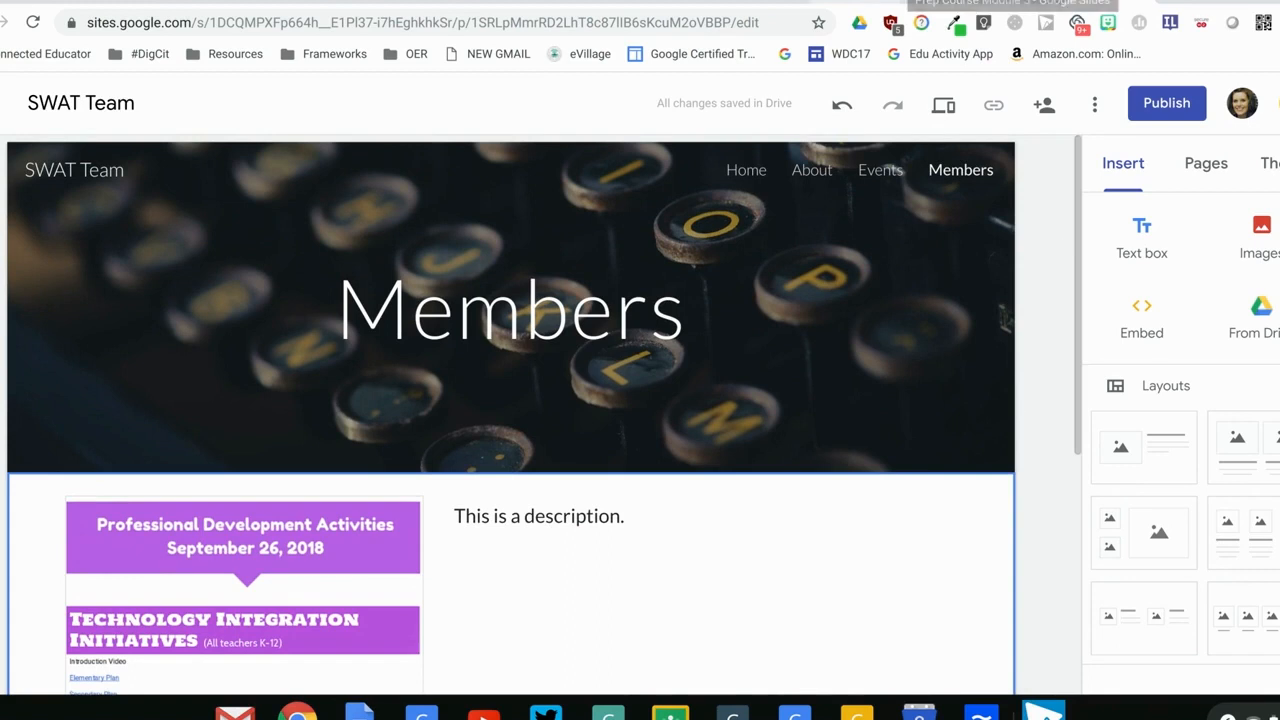
left_click(918, 1)
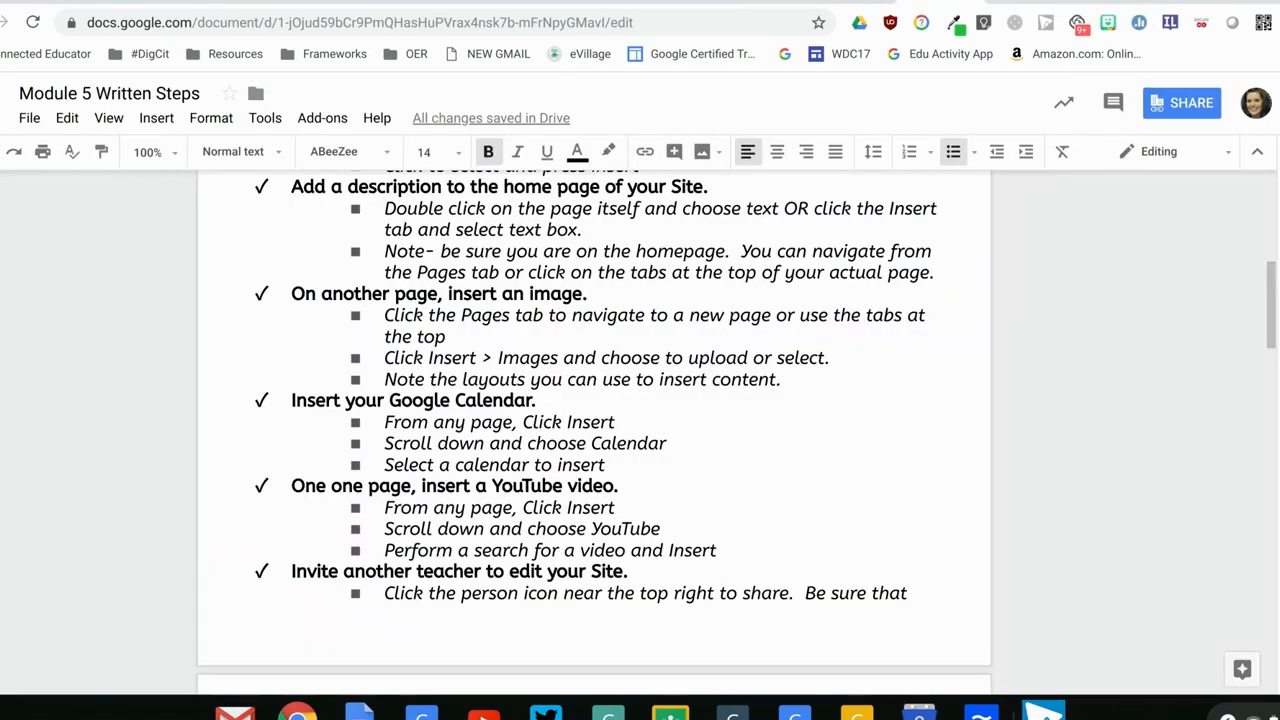
left_click_drag(1270, 306, 1268, 272)
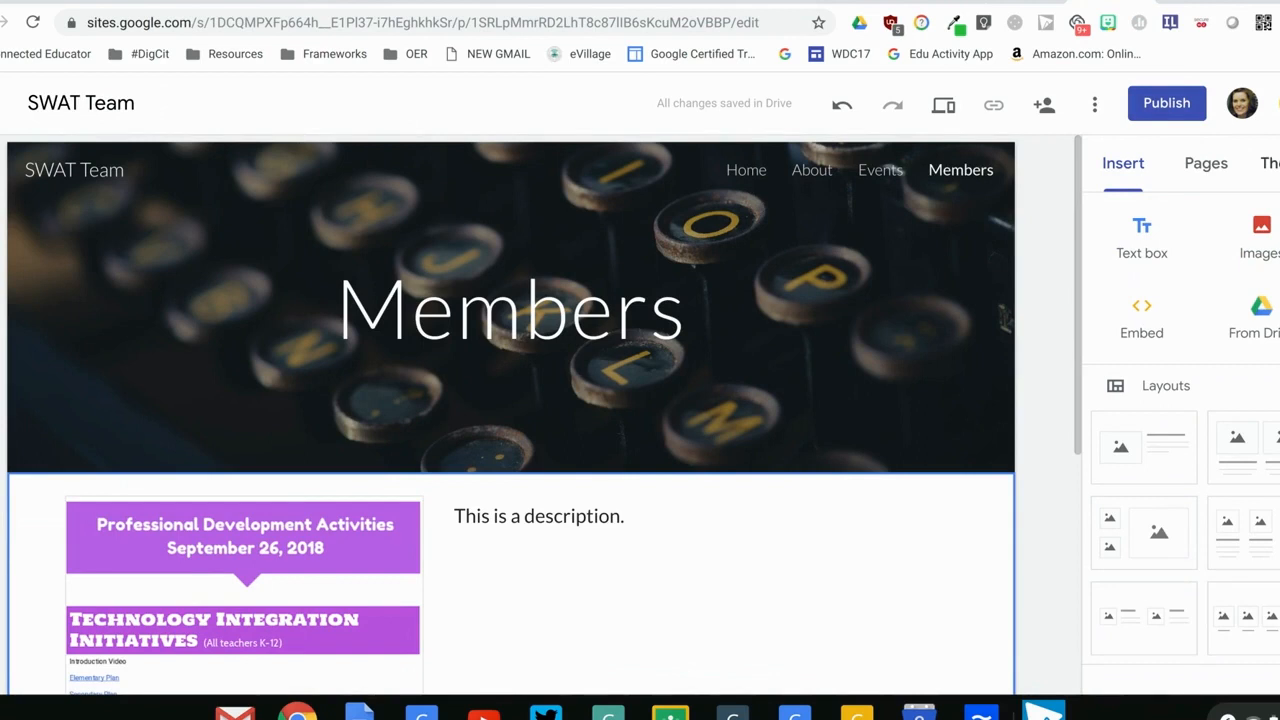
Try the Impression theme with its blue-grey colour on the site
left_click(1273, 164)
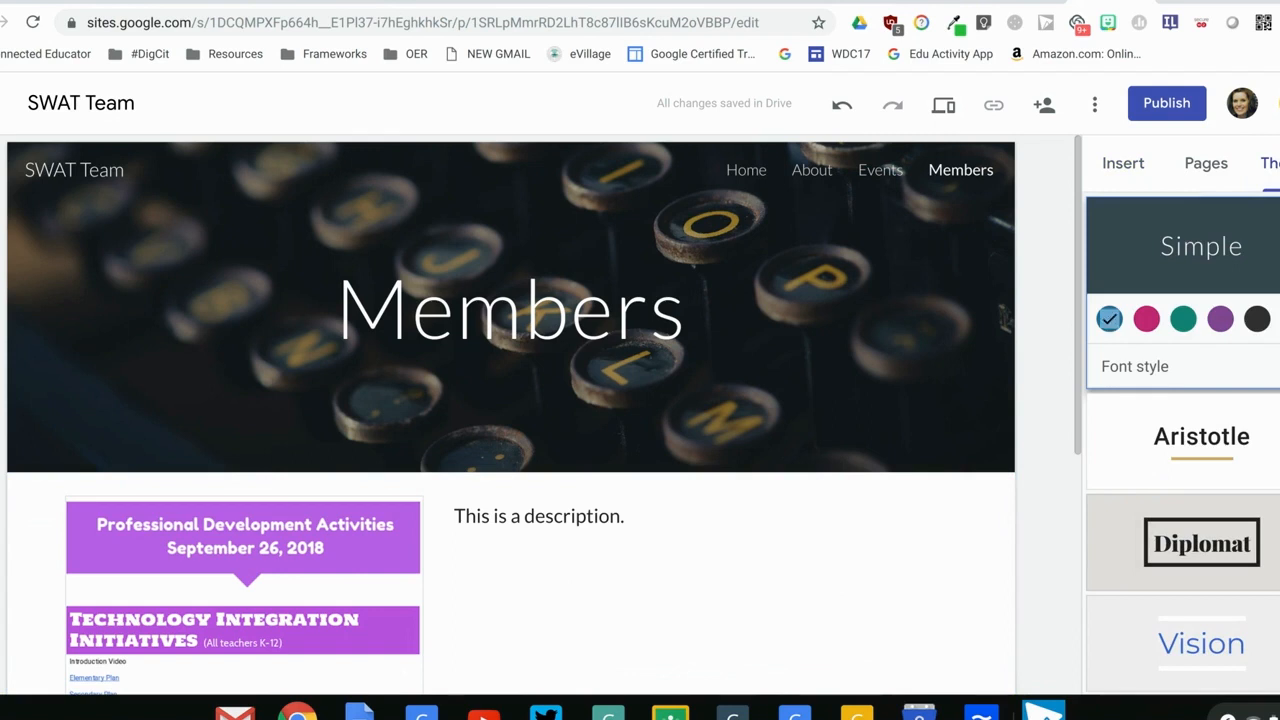
scroll(1183, 443, "down", 2)
scroll(1183, 443, "up", 2)
scroll(1183, 443, "down", 2)
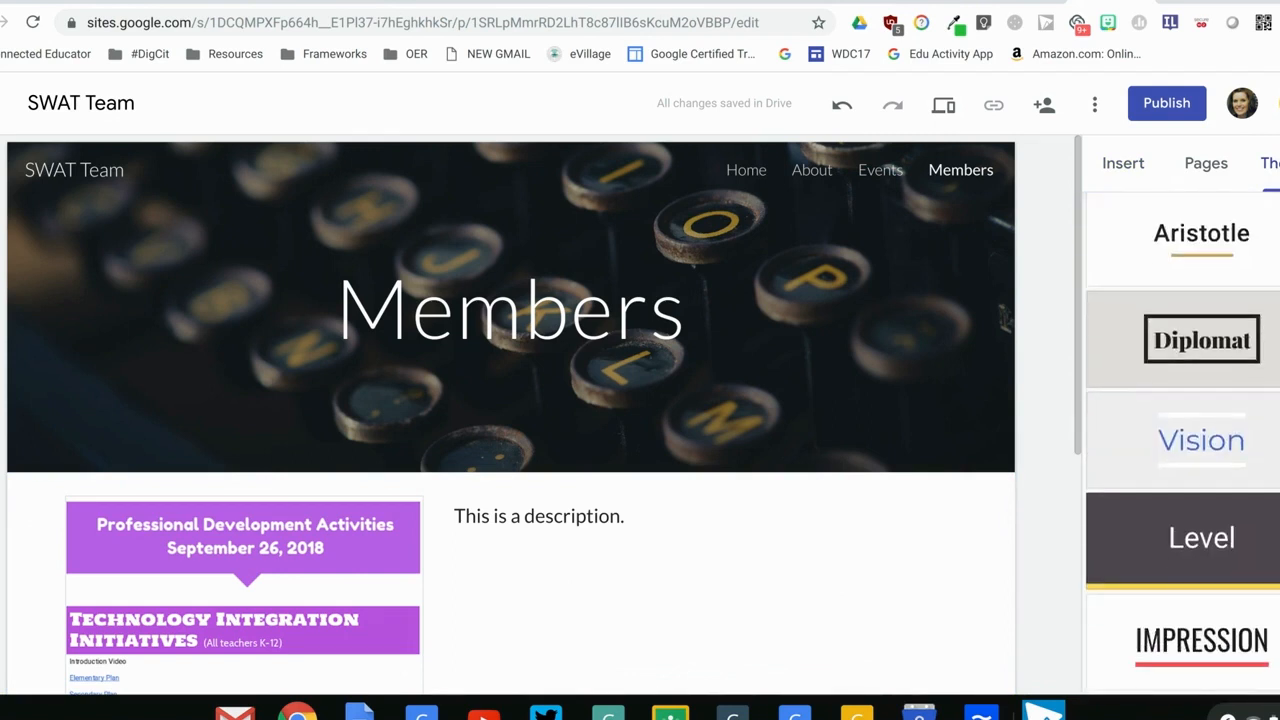
left_click(1183, 625)
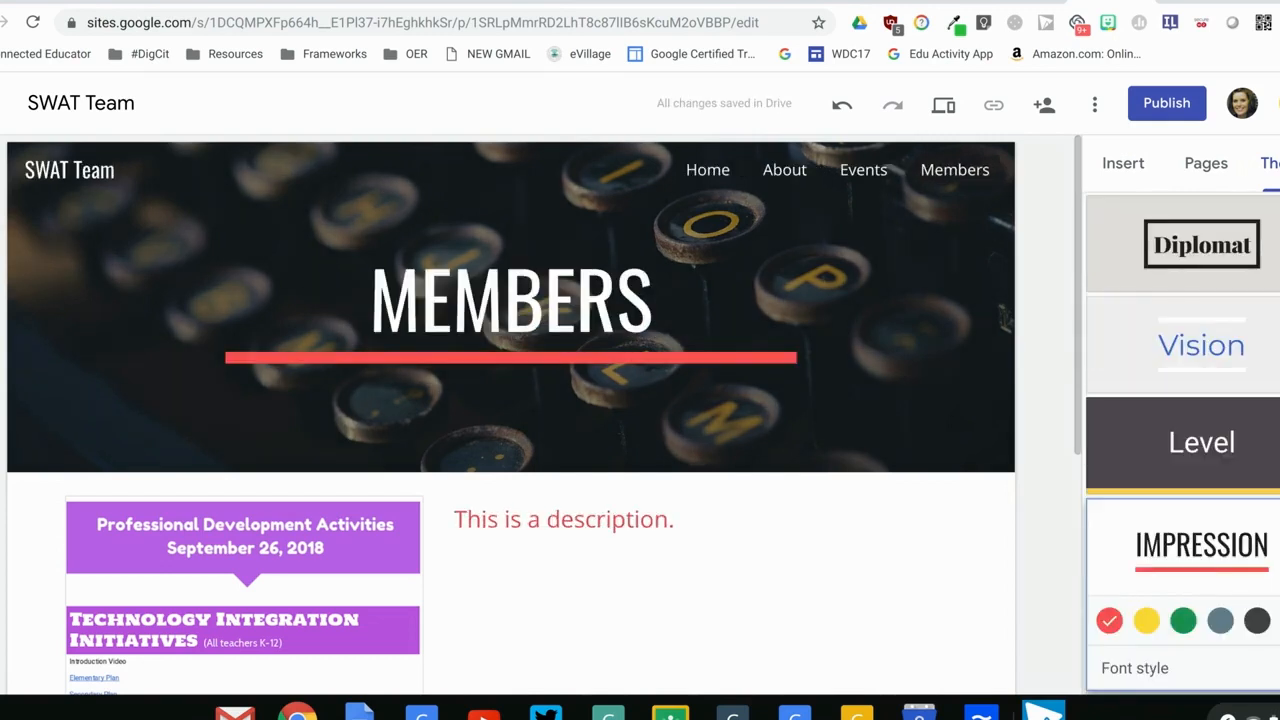
left_click(1220, 621)
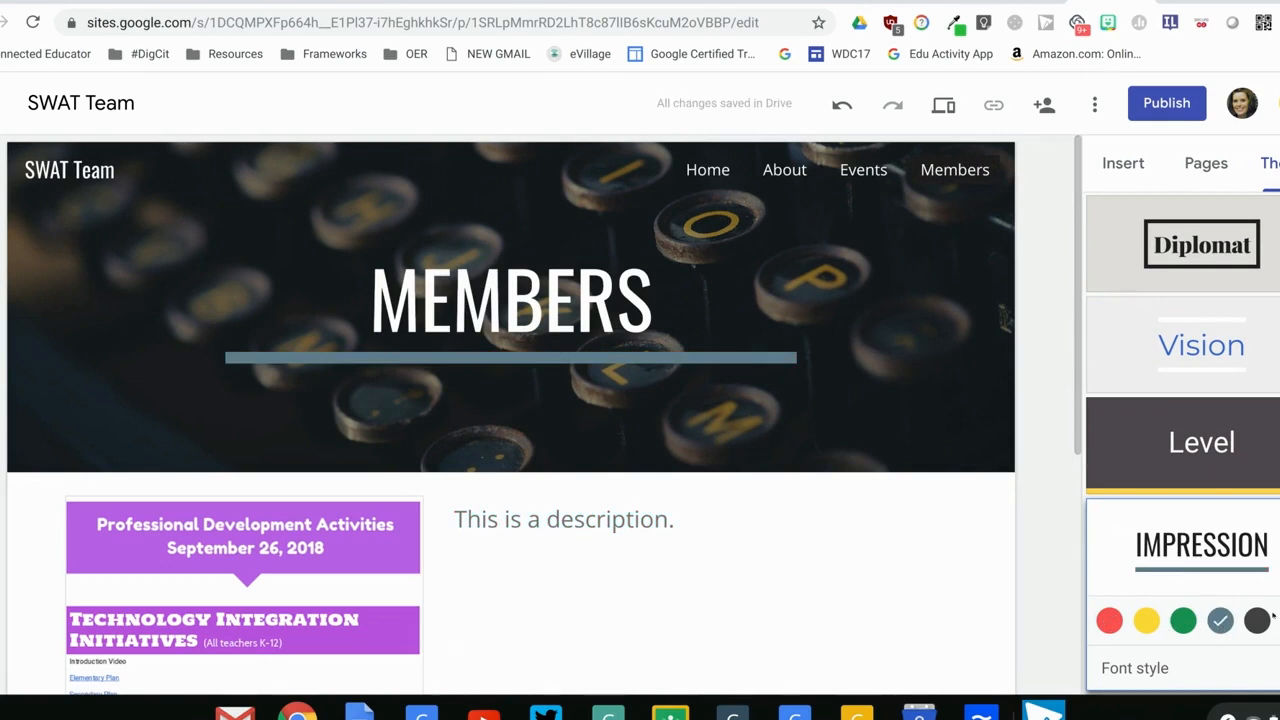
left_click(1279, 621)
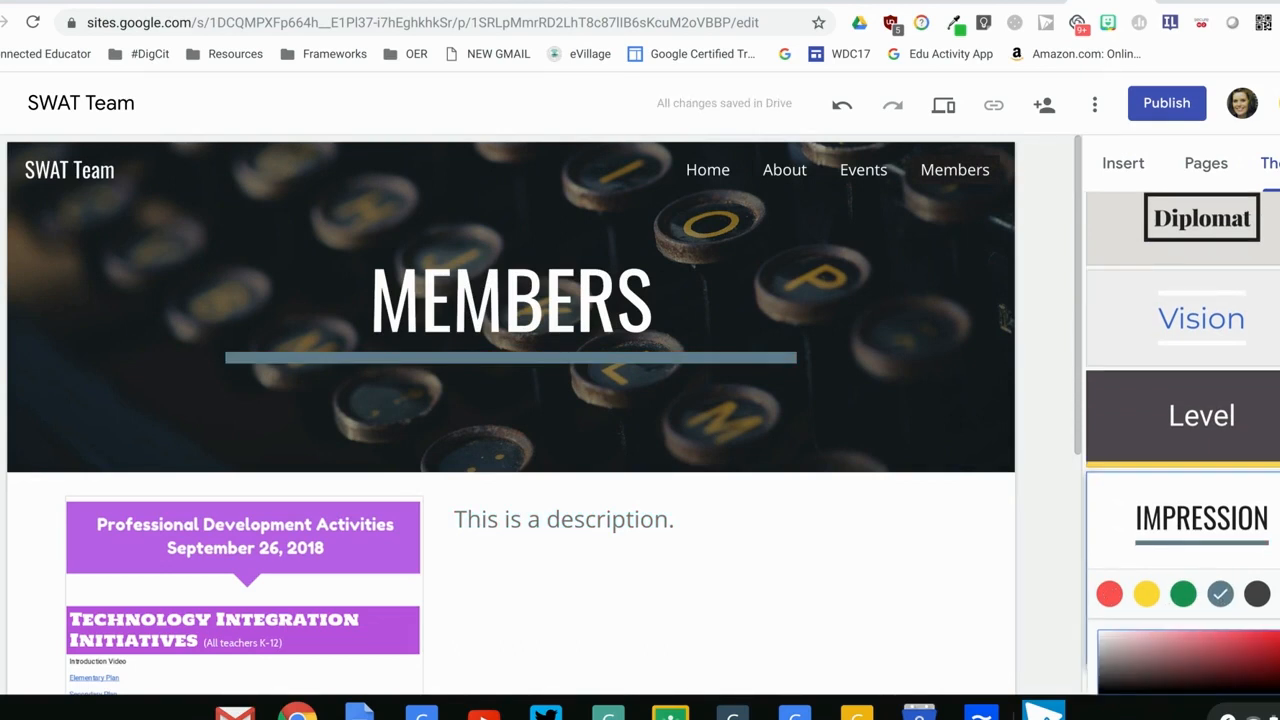
left_click(1279, 594)
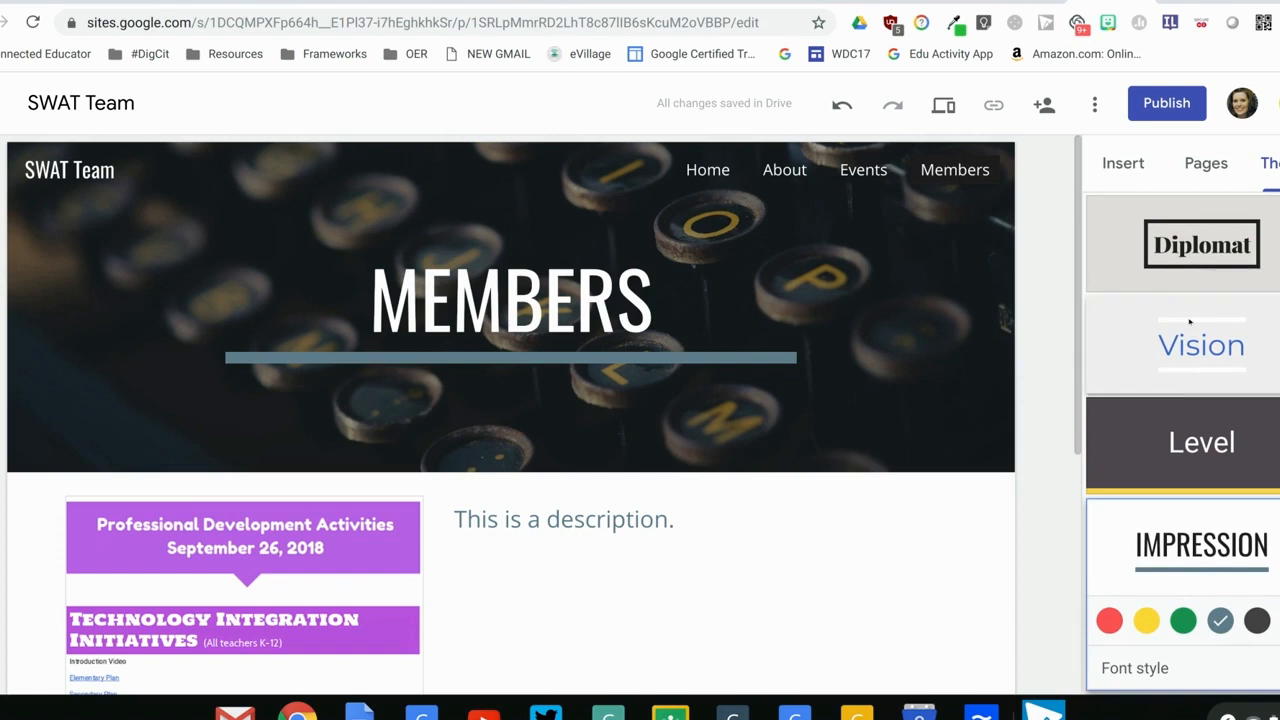
Apply the Diplomat theme to the site with the dark green colour and the Heavy font style
left_click(1187, 280)
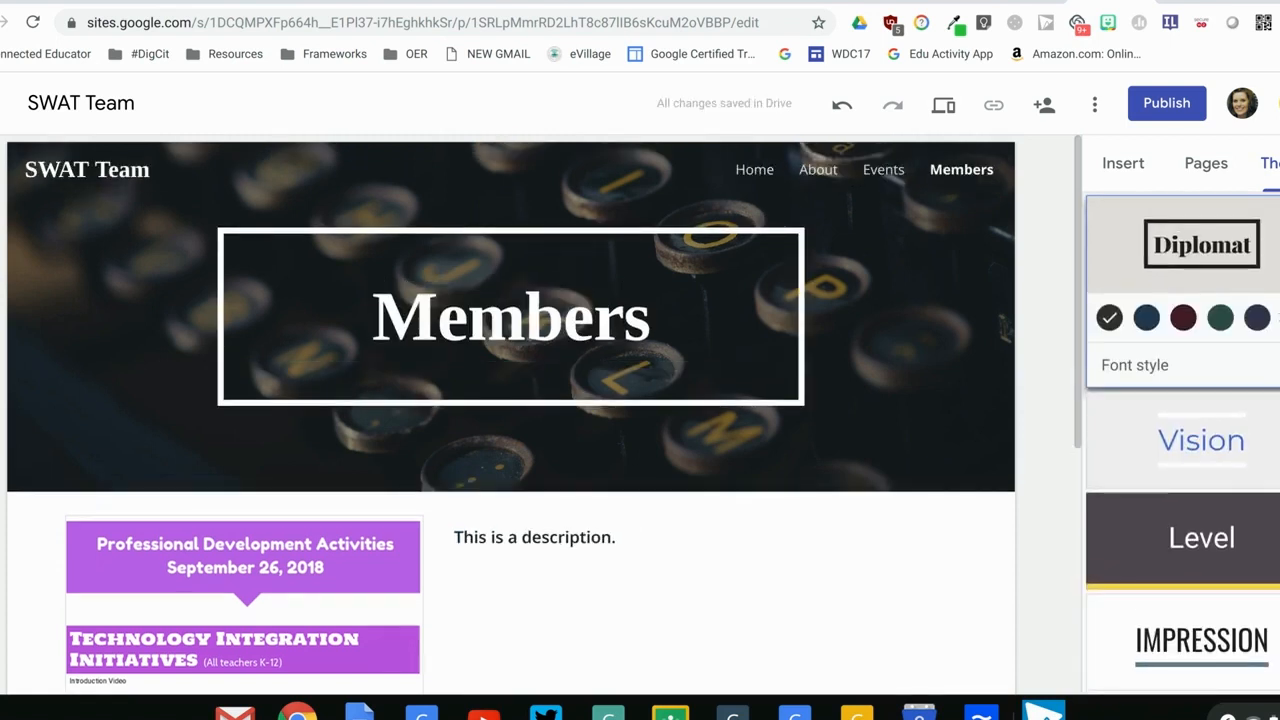
left_click(1279, 317)
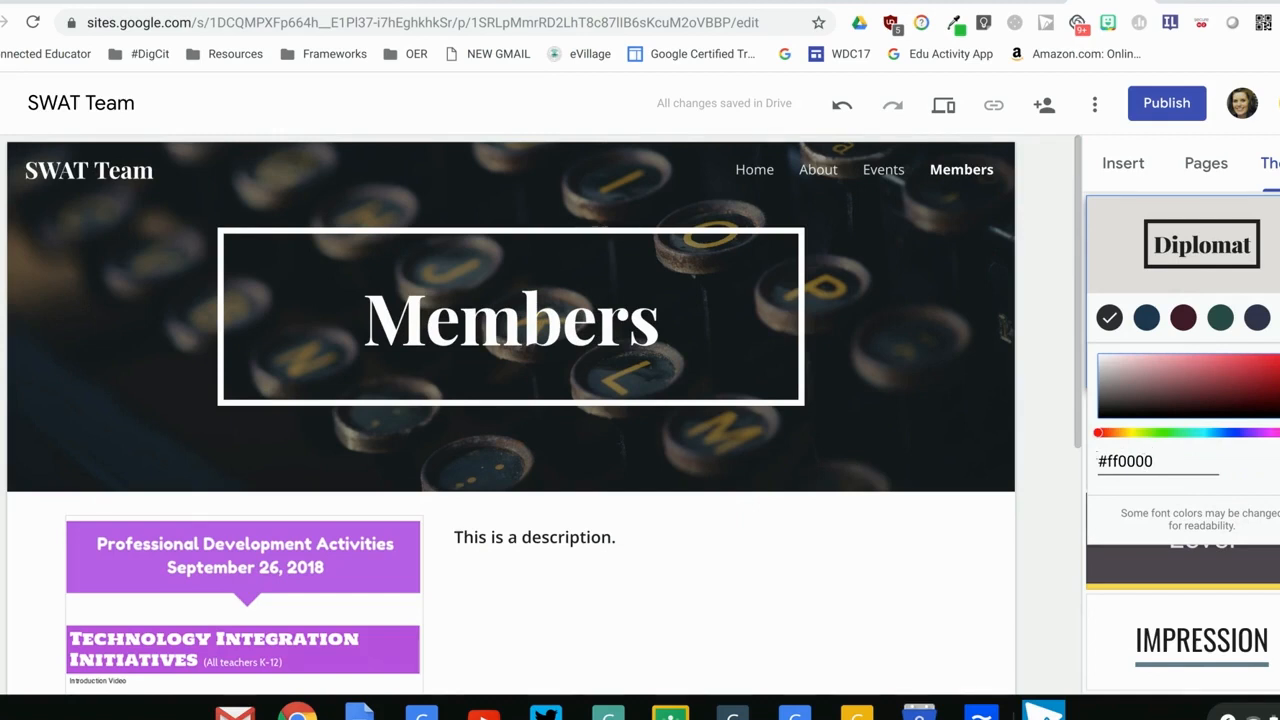
left_click(1220, 317)
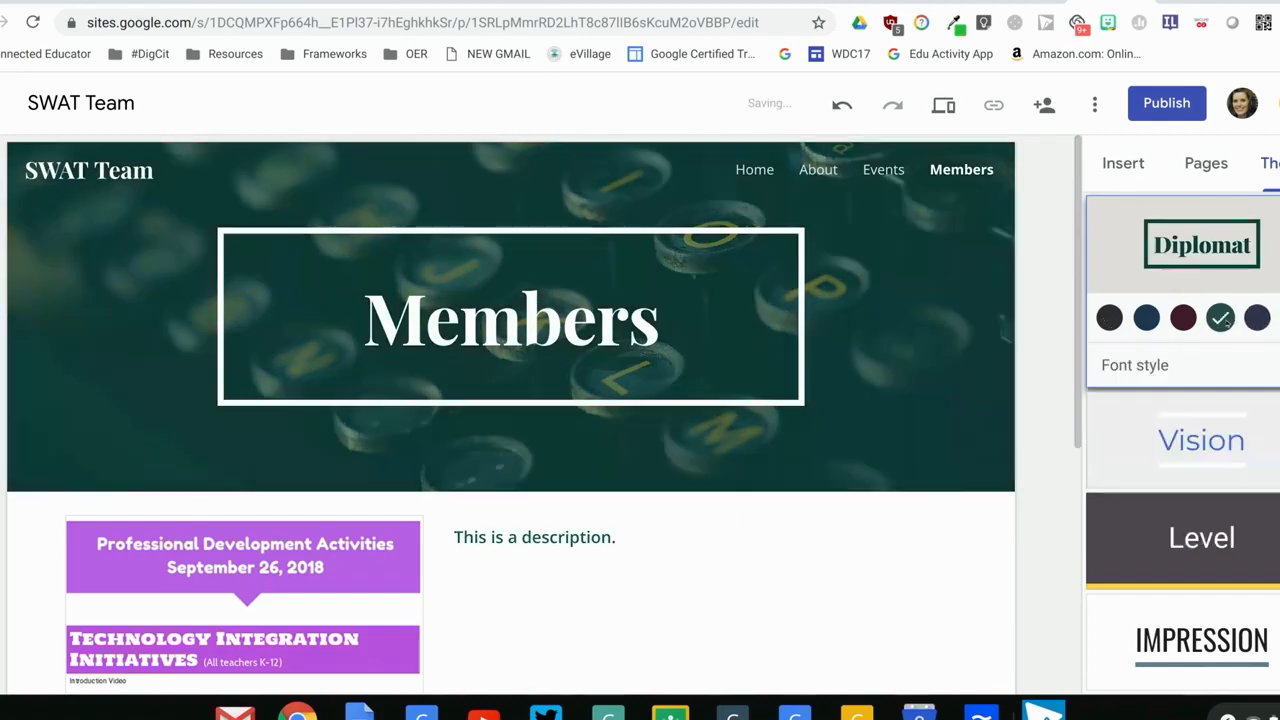
left_click(1246, 362)
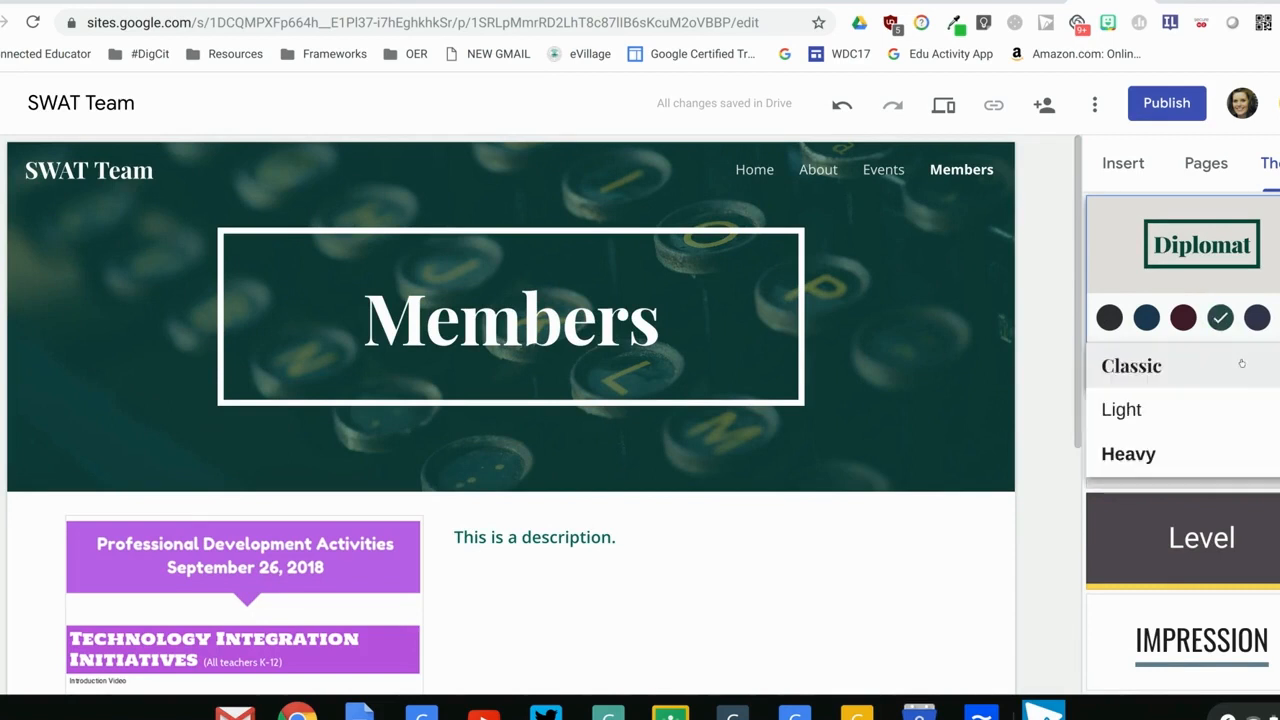
left_click(1156, 446)
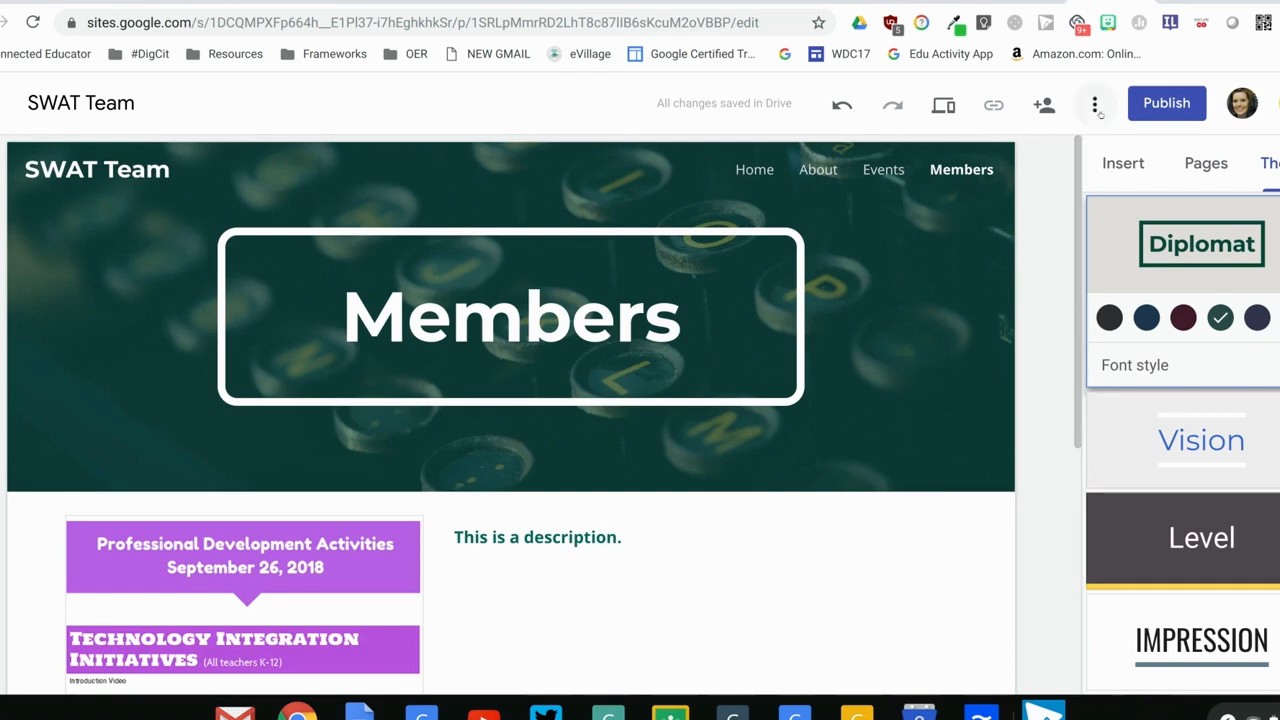
Check the written steps on inserting an image, and open the site's About page for editing
left_click(941, 4)
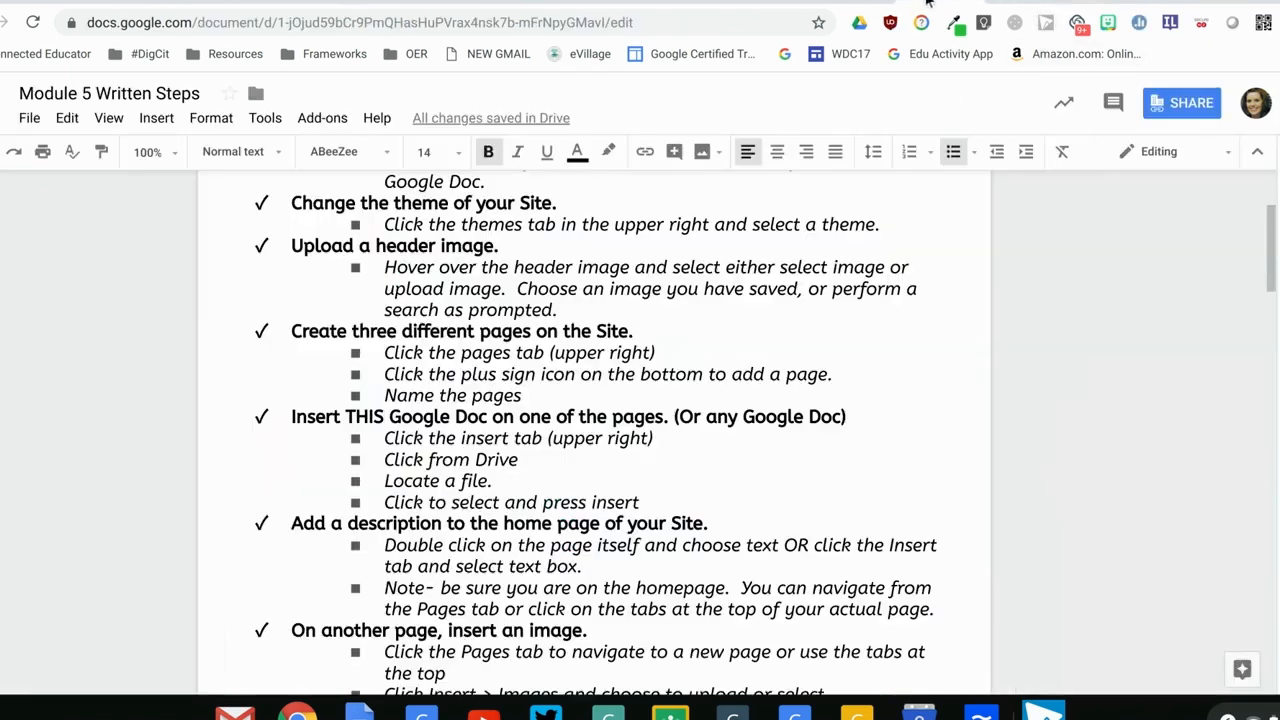
left_click_drag(1270, 285, 1260, 355)
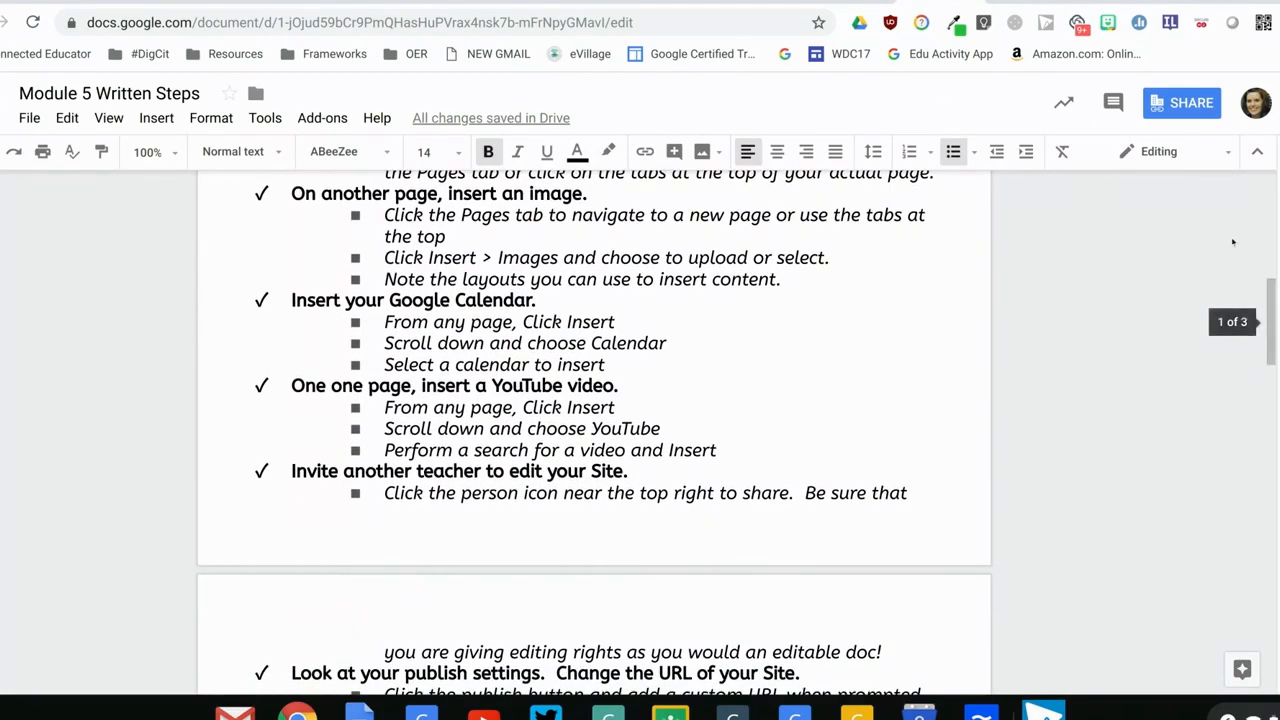
left_click(1104, 5)
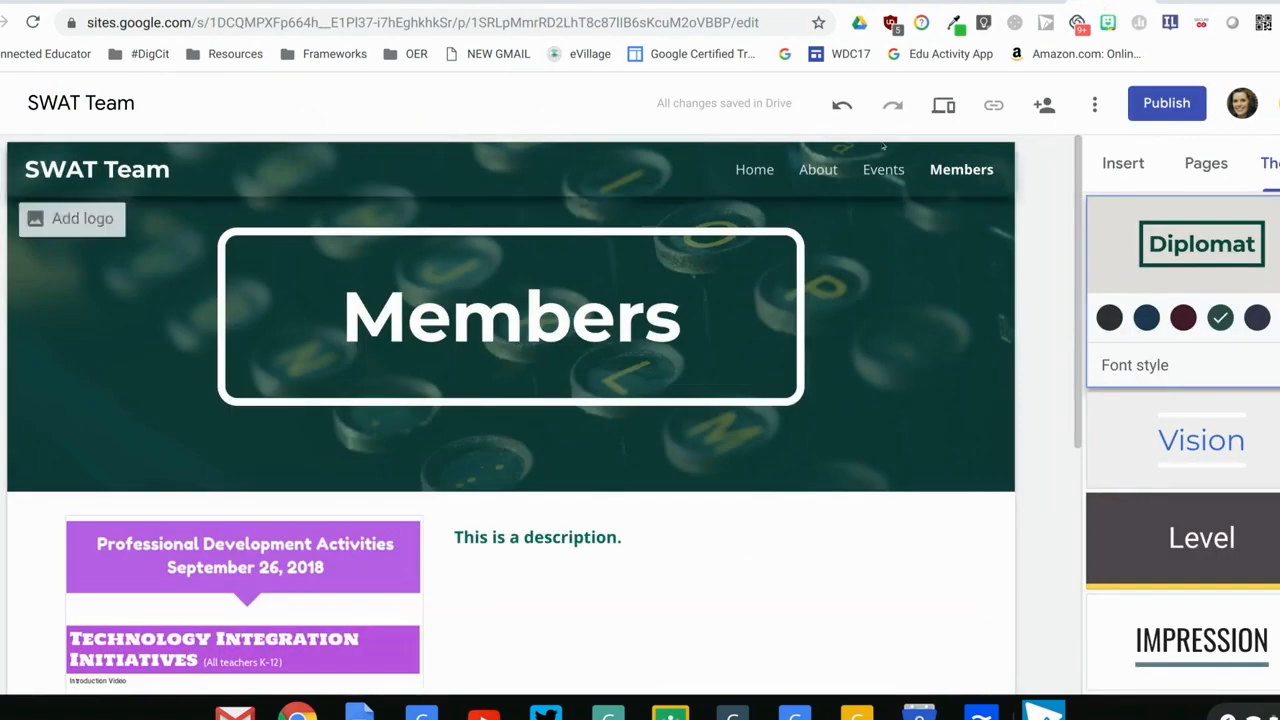
left_click(811, 174)
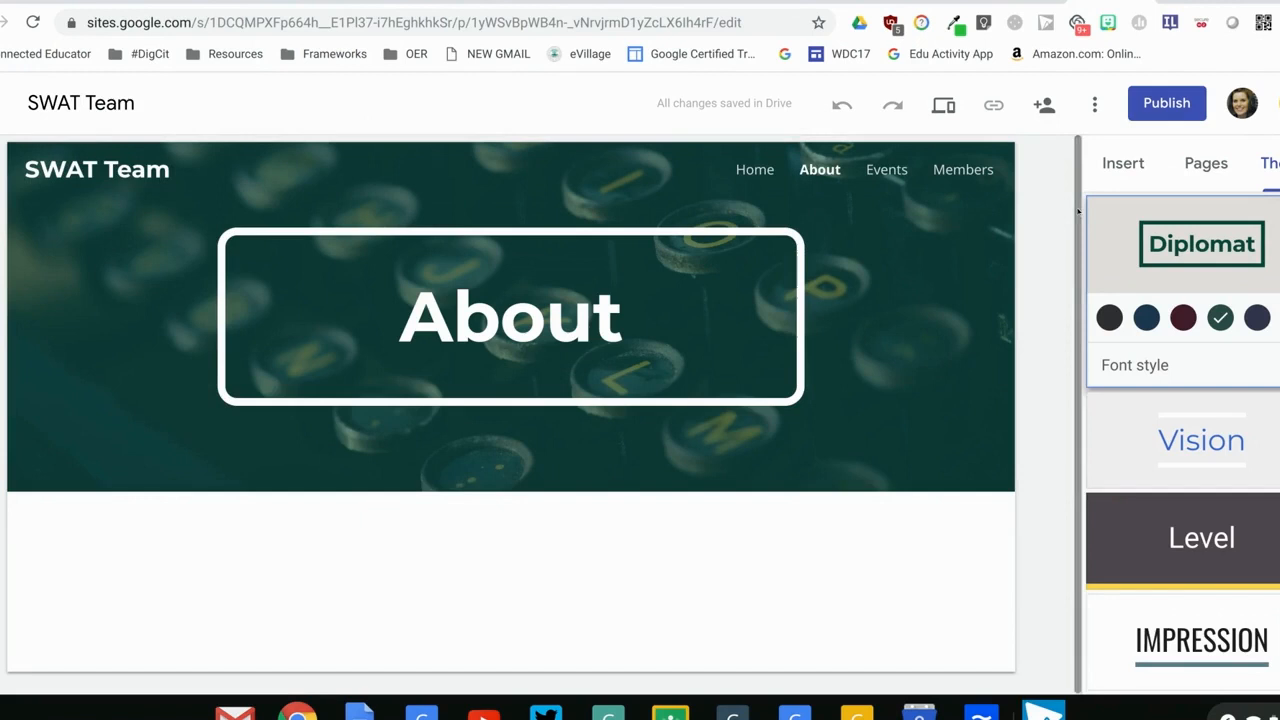
Start inserting an existing image on the About page and search Google images for "chromebook"
left_click(1123, 163)
left_click(1258, 238)
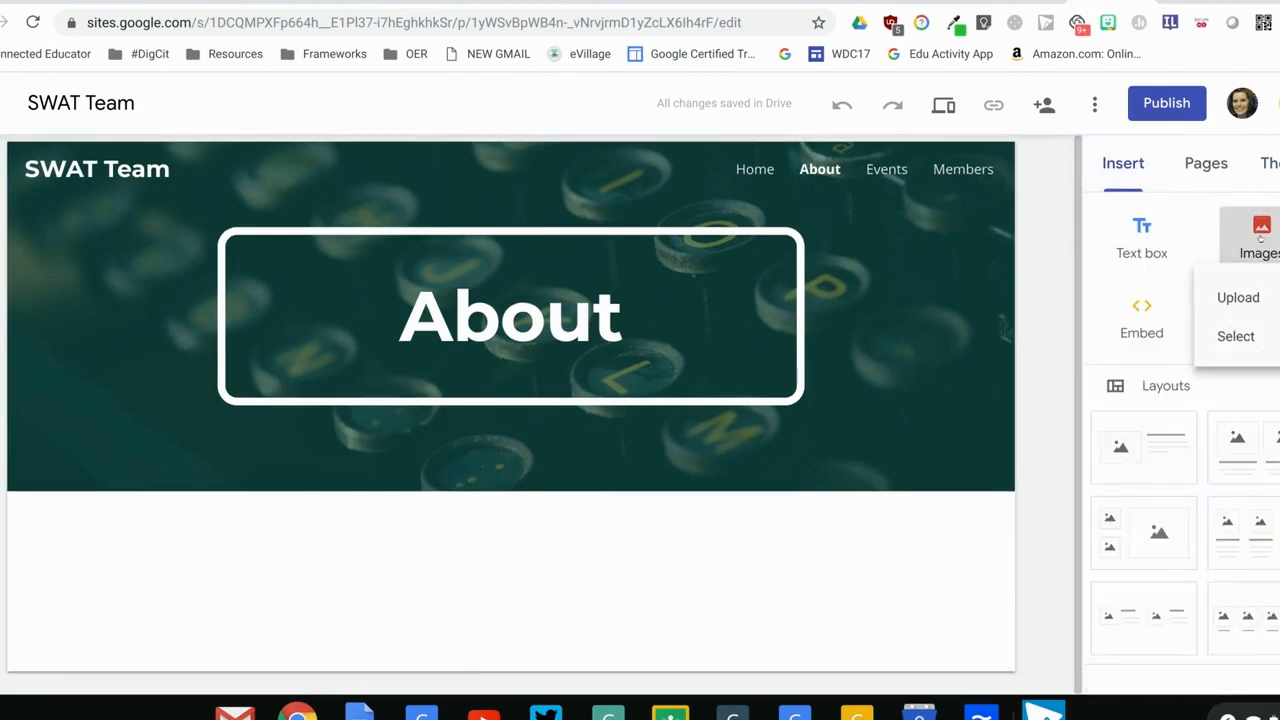
left_click(1239, 343)
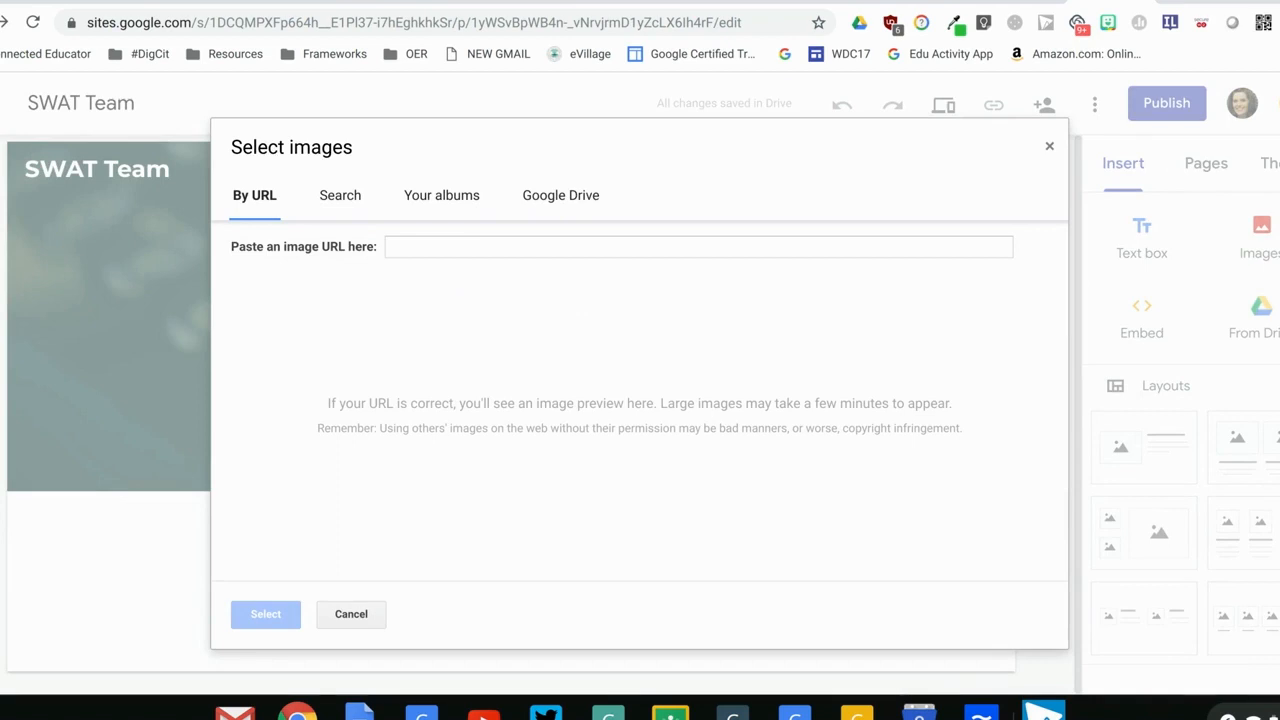
left_click(345, 196)
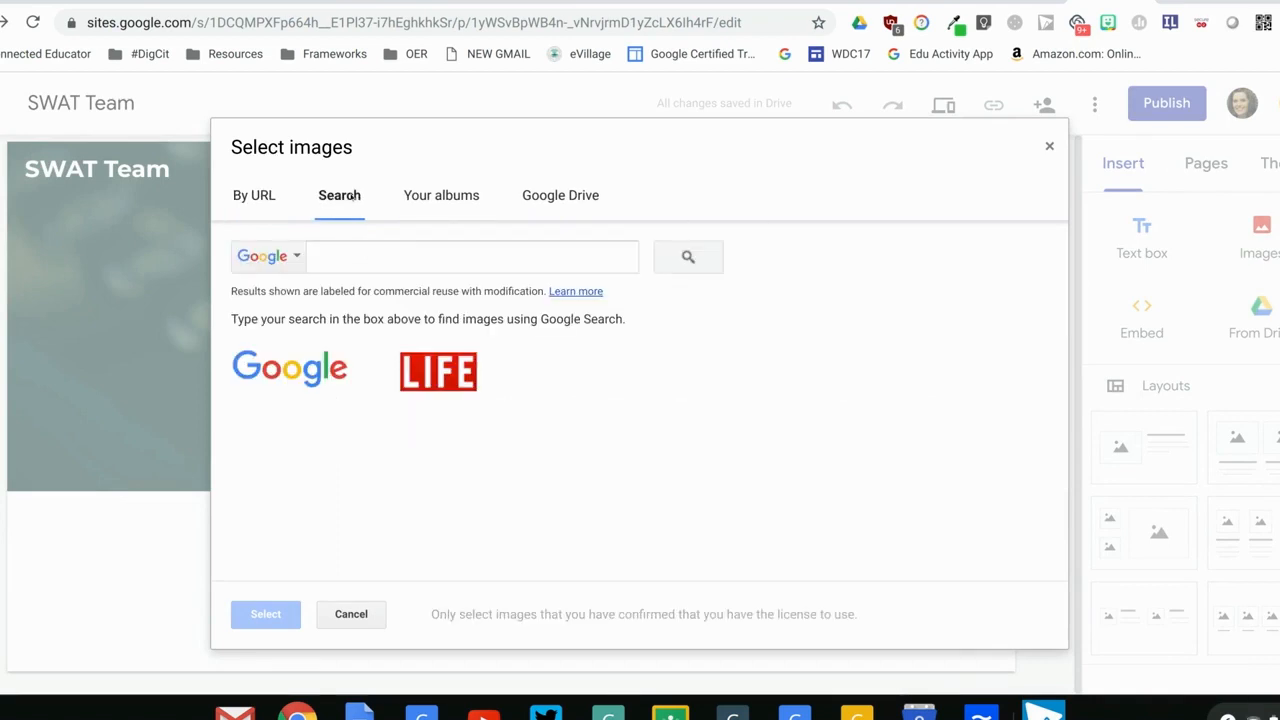
left_click(351, 257)
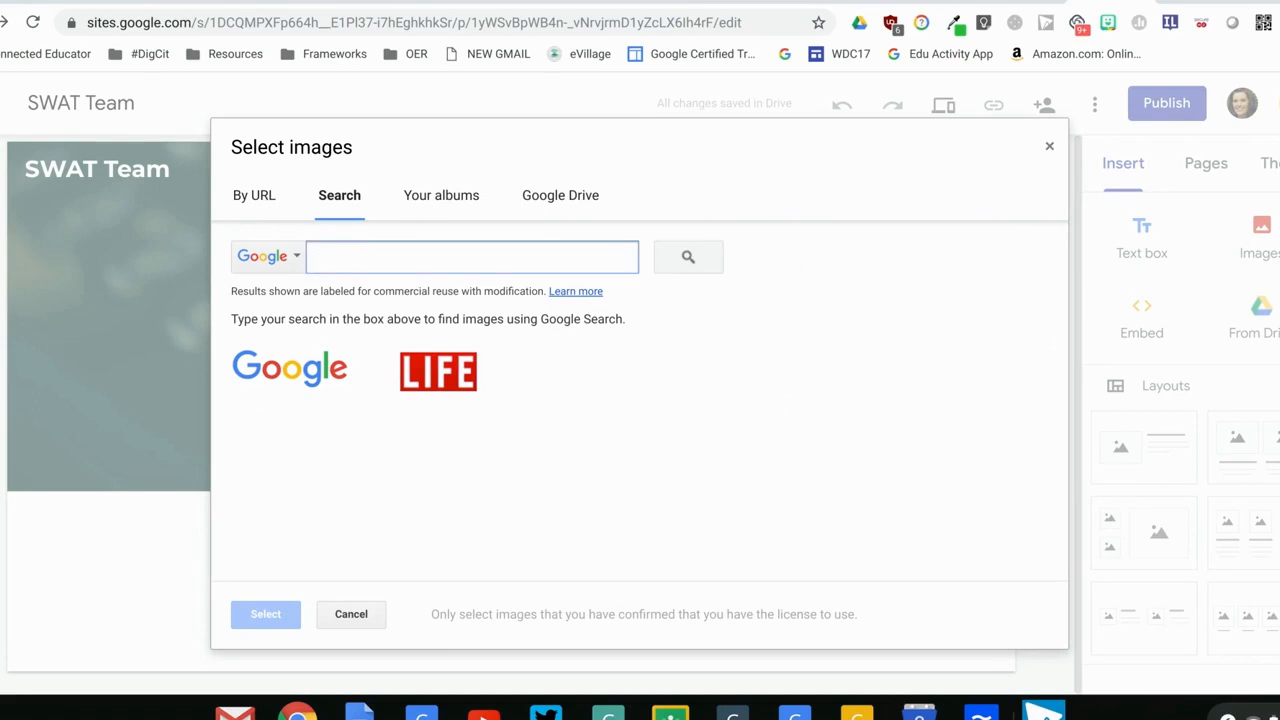
type("chromebook")
key("Return")
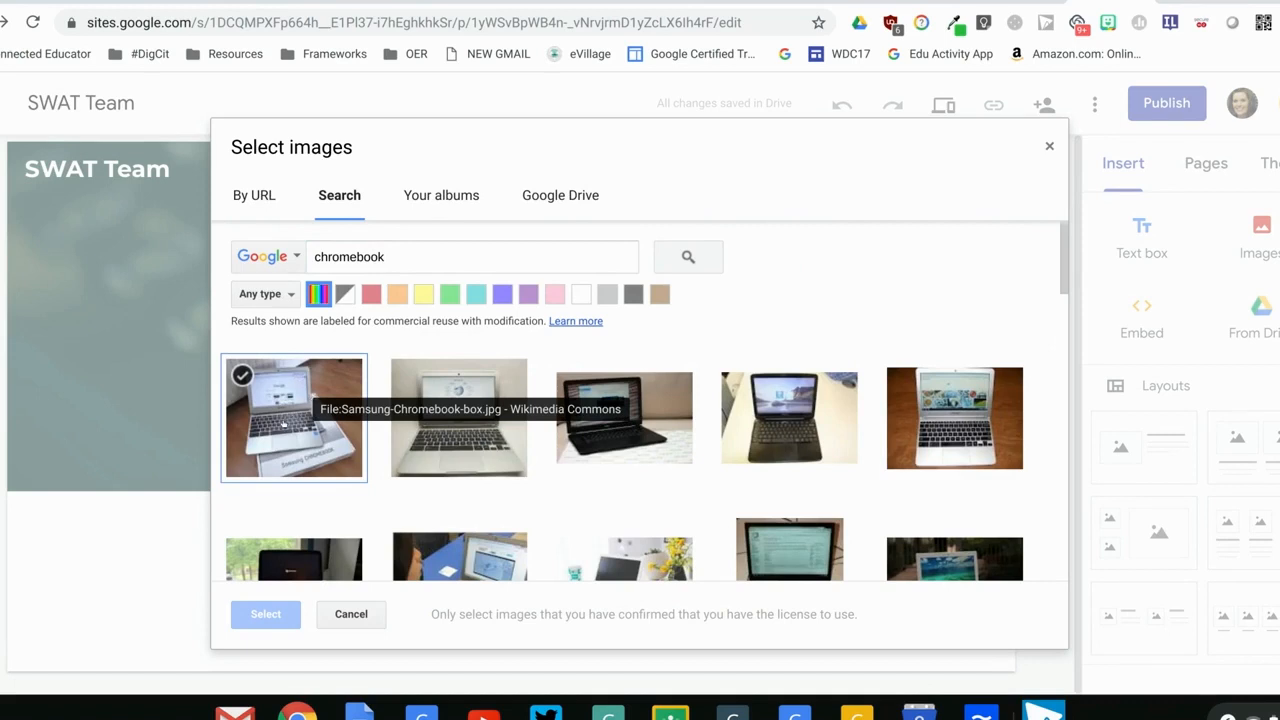
Insert only the fourth search result, the black Samsung Chromebook on a pale table, on the About page
left_click(285, 424)
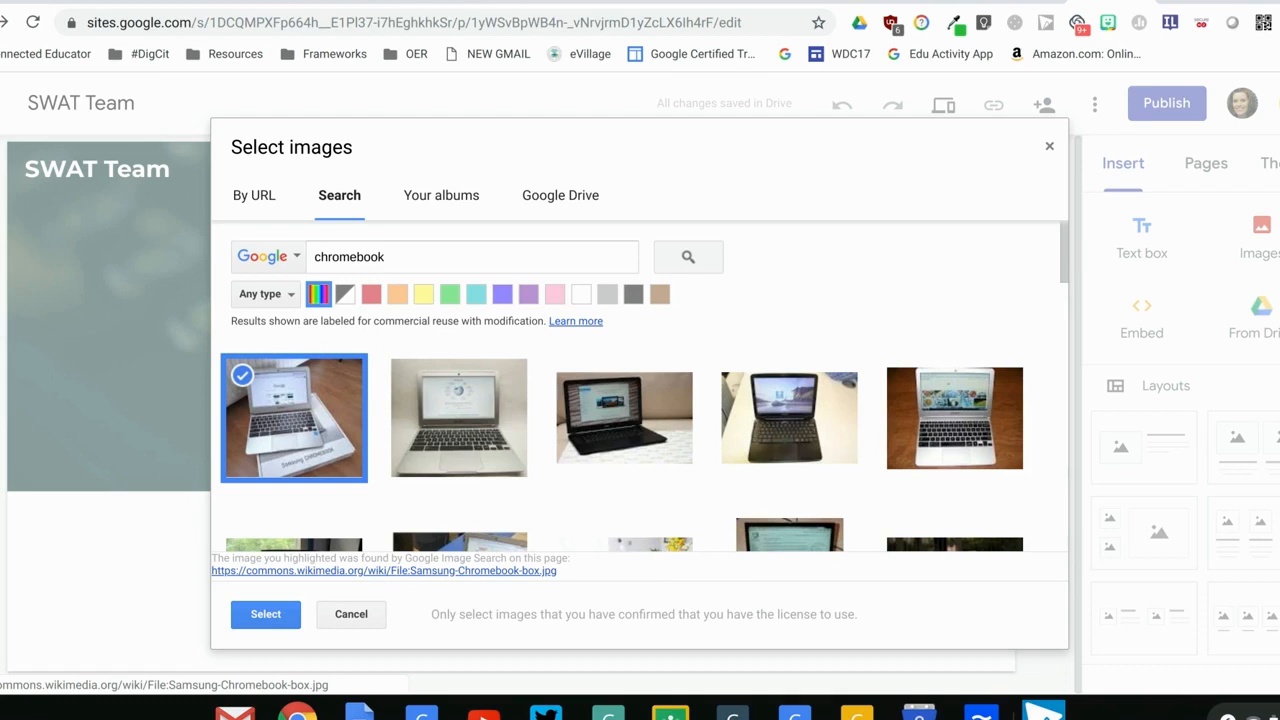
left_click(802, 404)
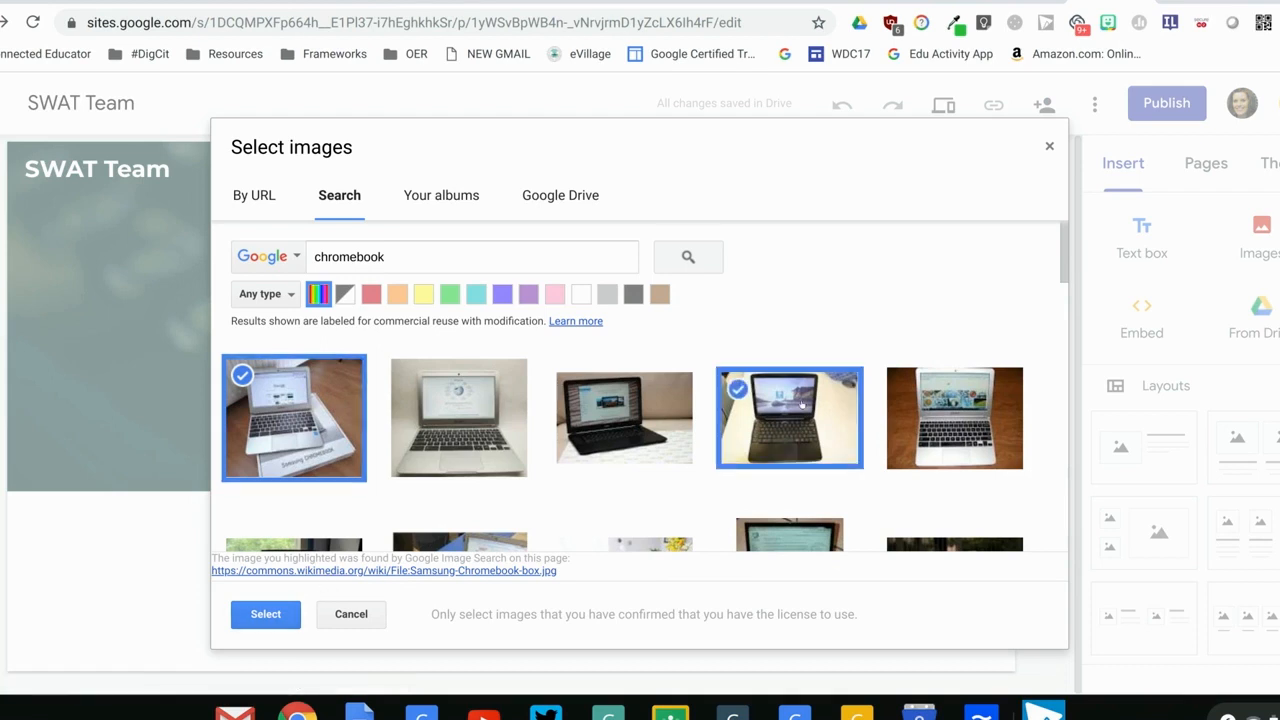
left_click(297, 478)
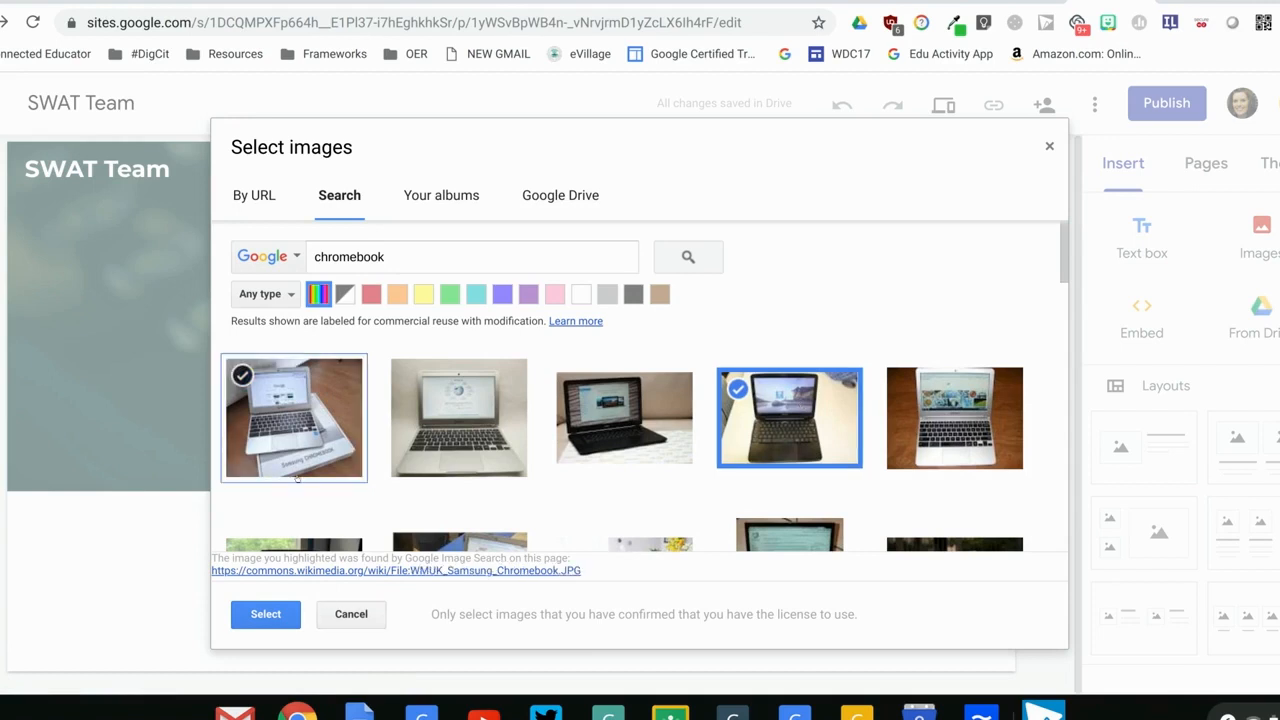
left_click(285, 611)
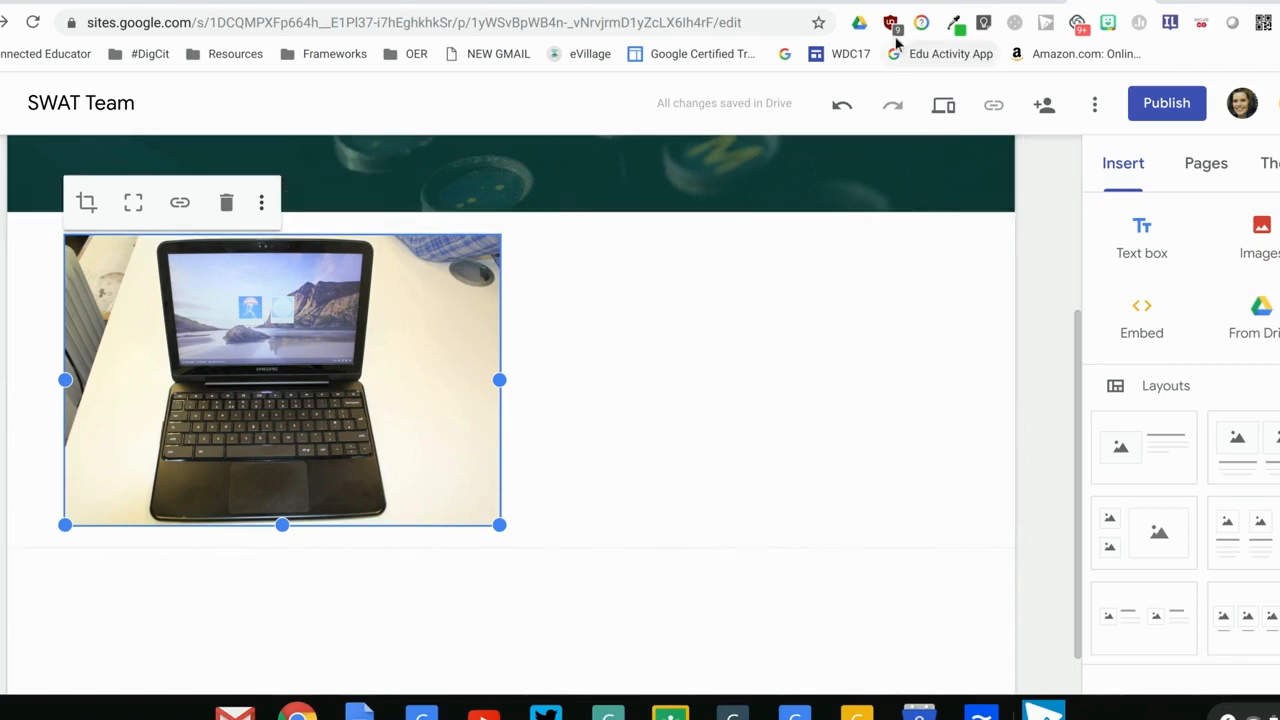
Check the written steps on using layouts and inserting a Google Calendar
left_click(920, 2)
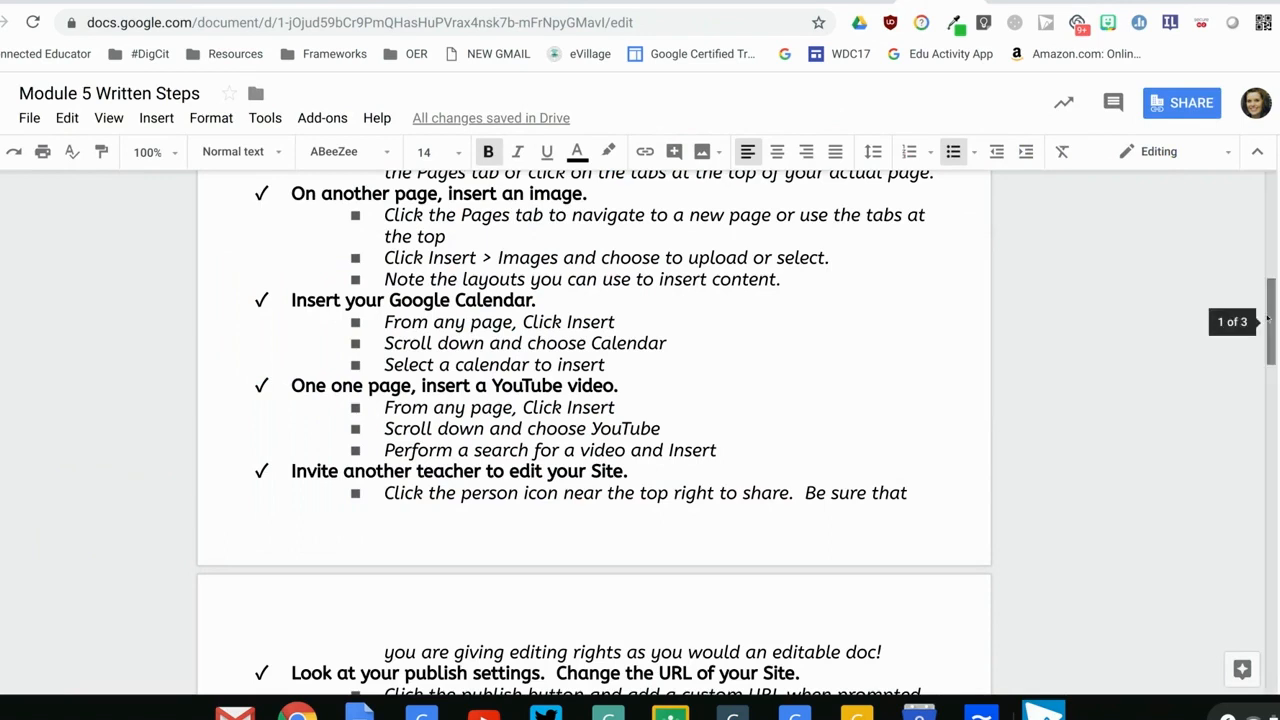
scroll(1268, 330, "down", 2)
left_click_drag(1268, 330, 1268, 341)
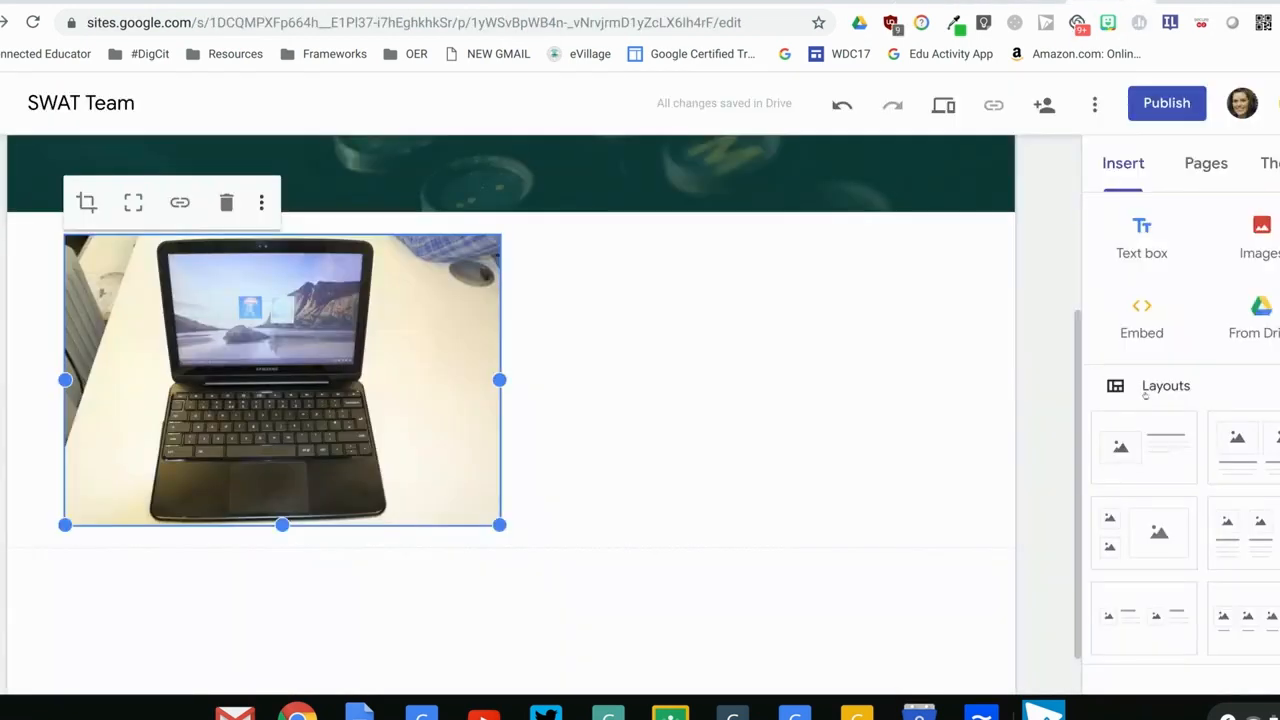
Insert the elearnINg Spring Book Club calendar on the site's Events page
left_click_drag(1080, 398, 1079, 172)
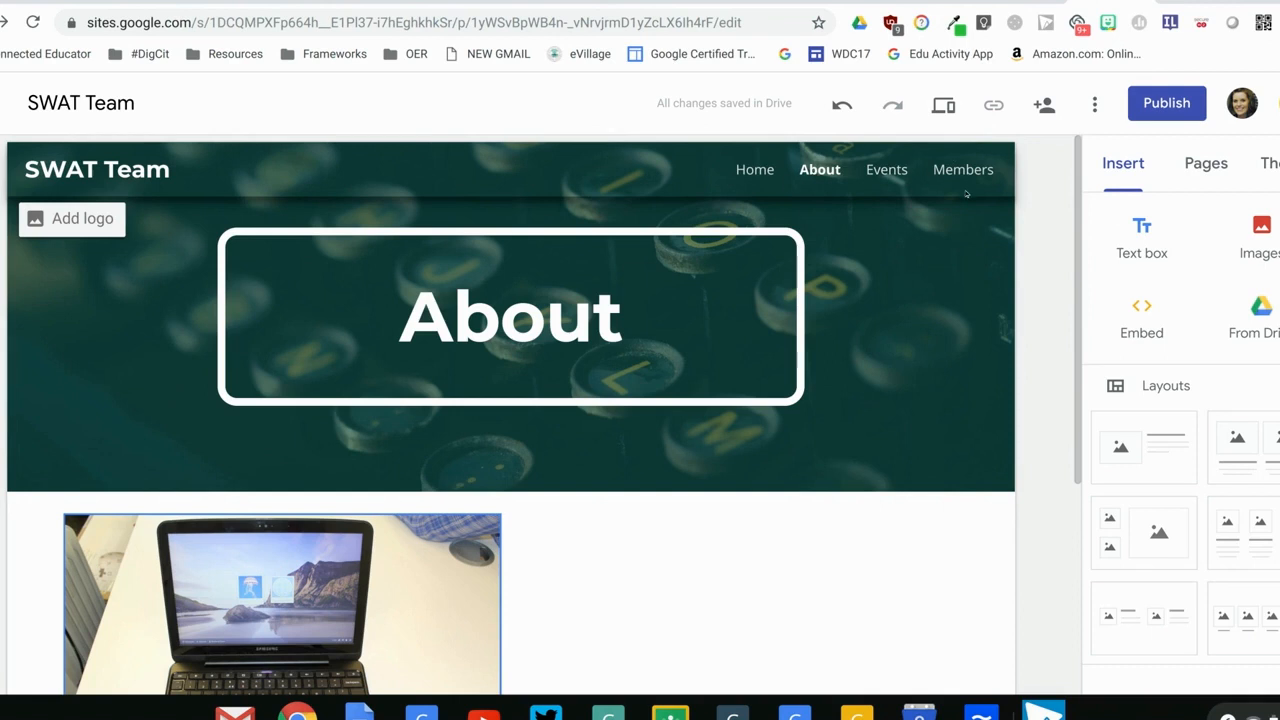
left_click(1206, 162)
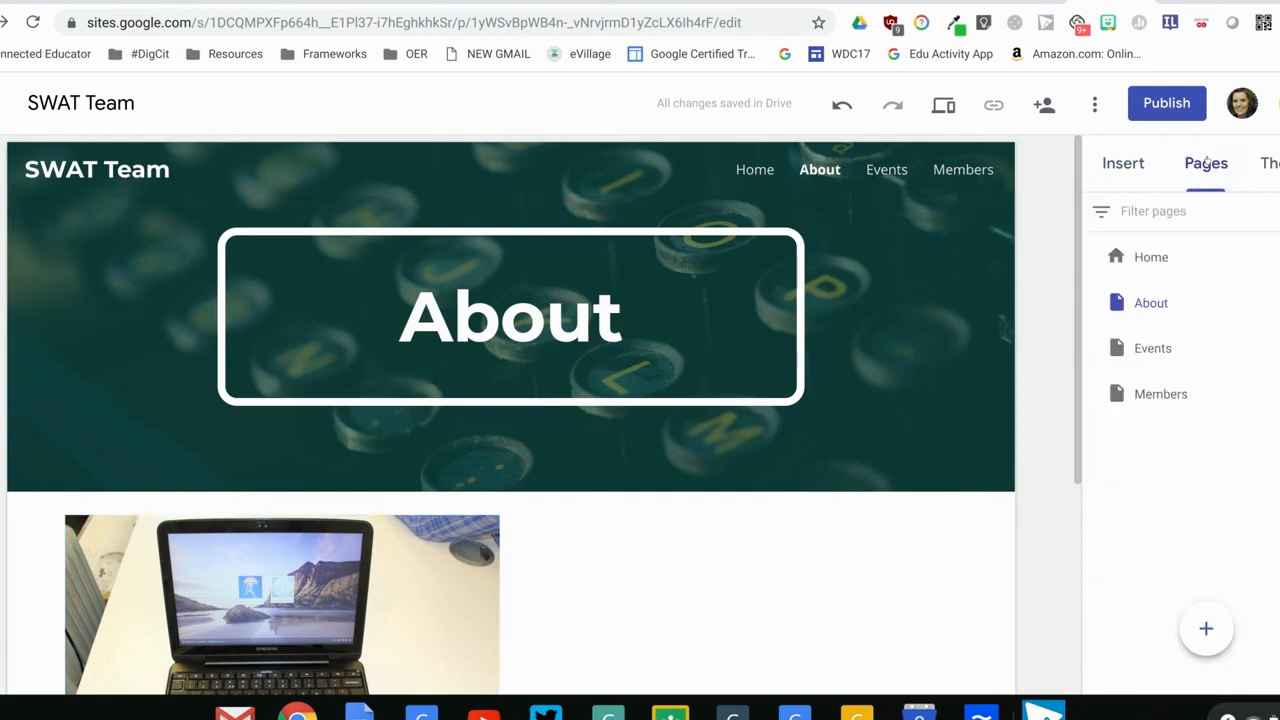
left_click(1141, 350)
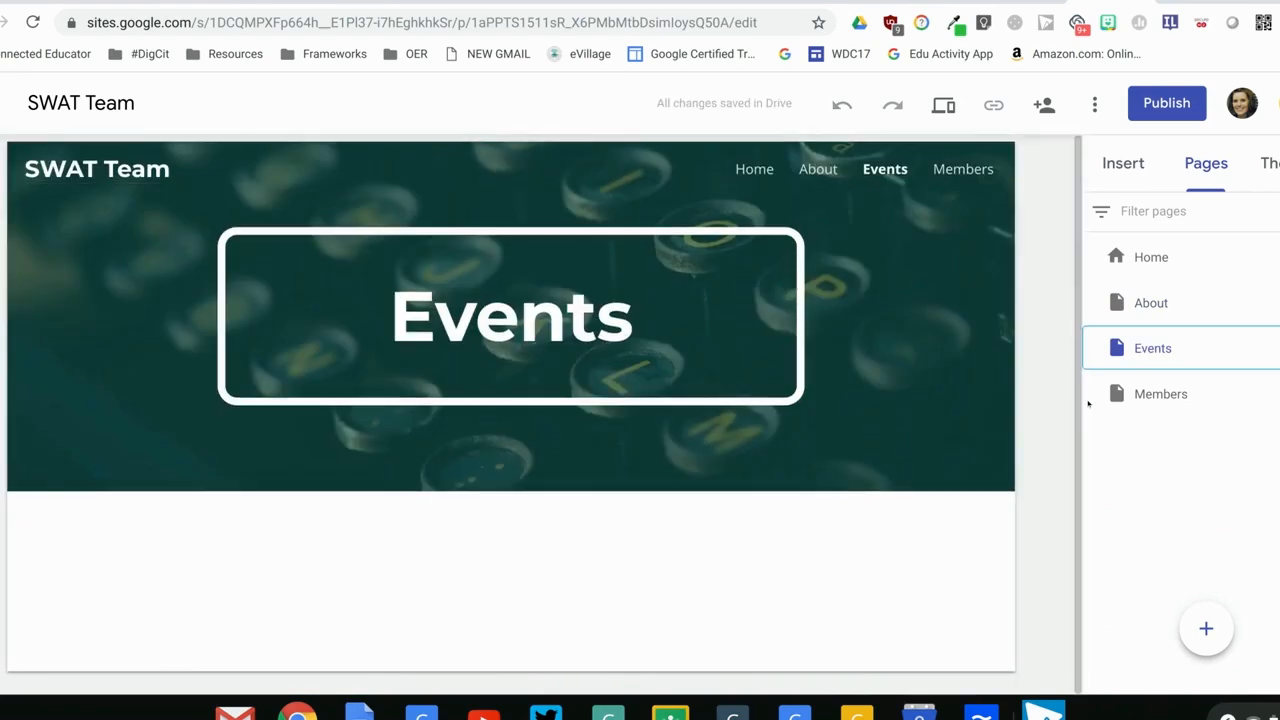
left_click(1117, 162)
scroll(1180, 440, "down", 5)
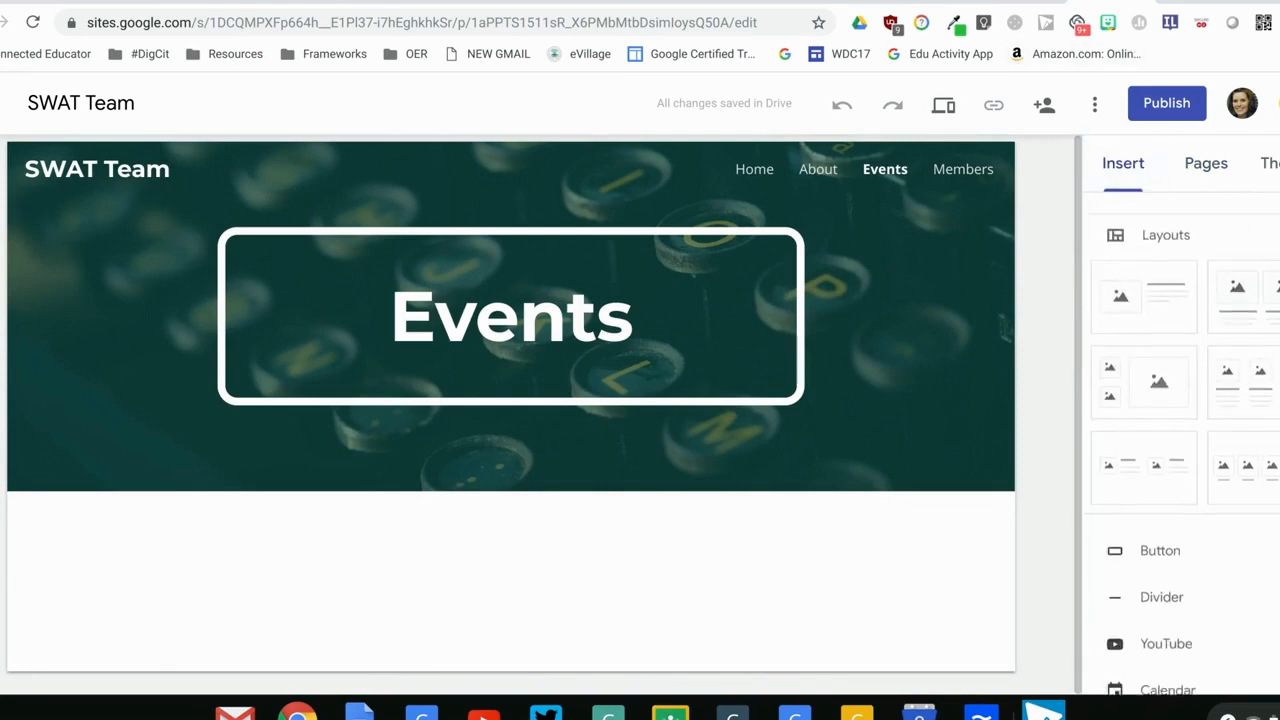
scroll(1180, 440, "down", 1)
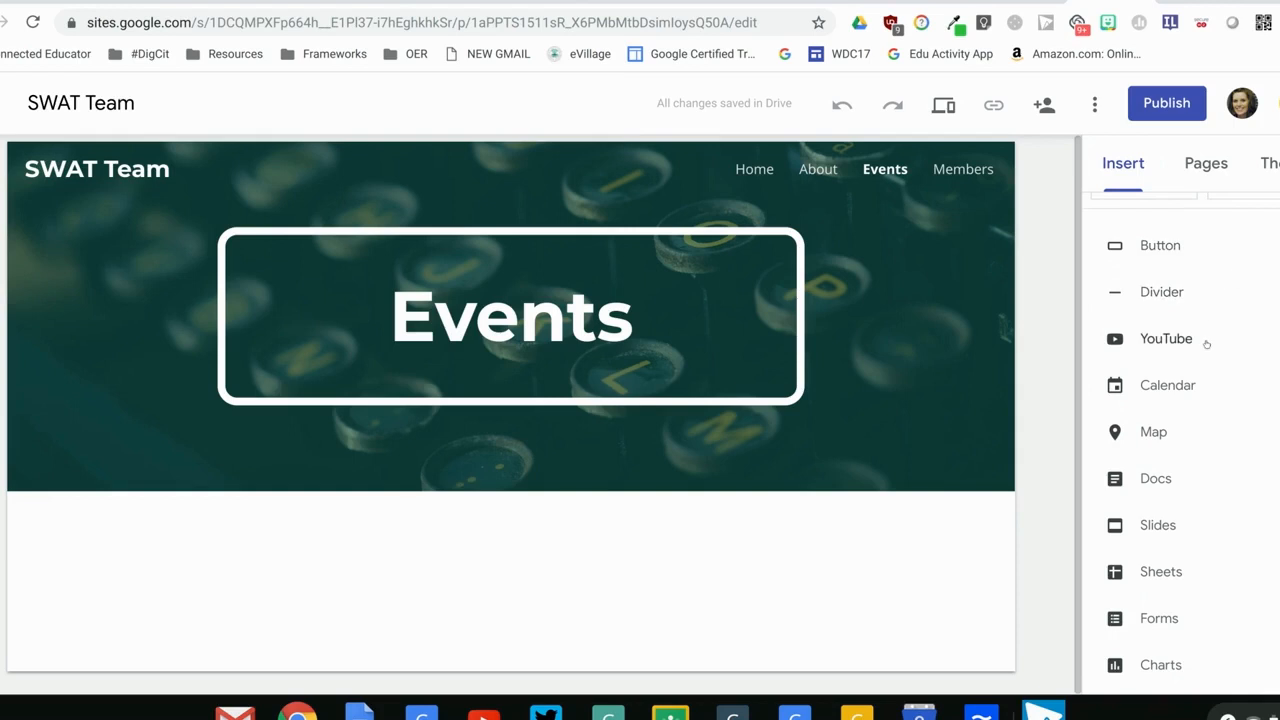
left_click(1167, 385)
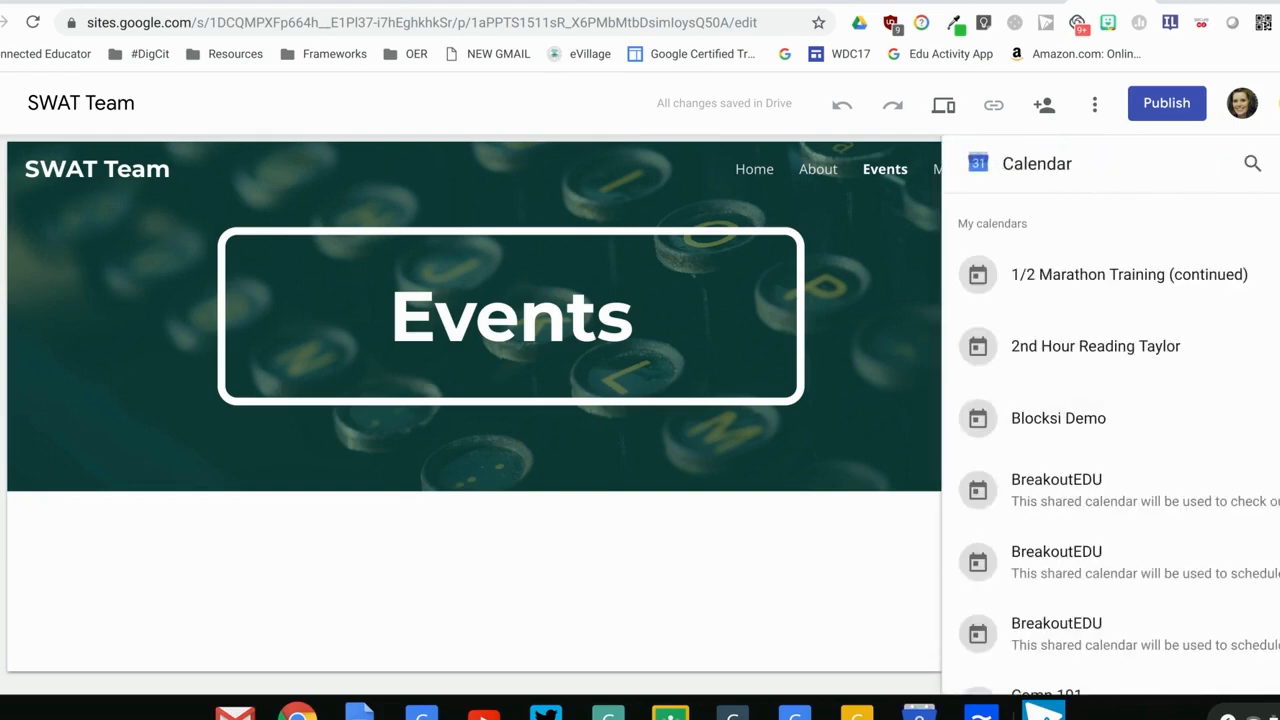
scroll(1110, 420, "down", 3)
scroll(1110, 445, "down", 4)
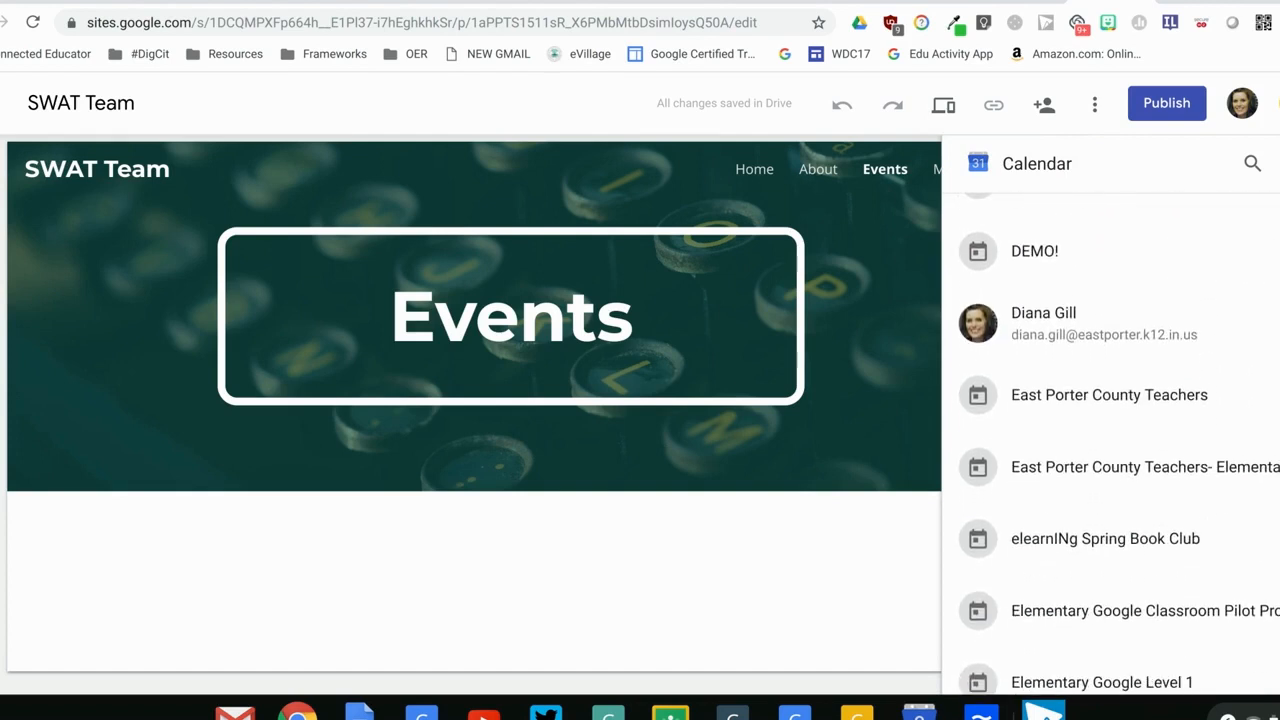
scroll(1157, 390, "down", 2)
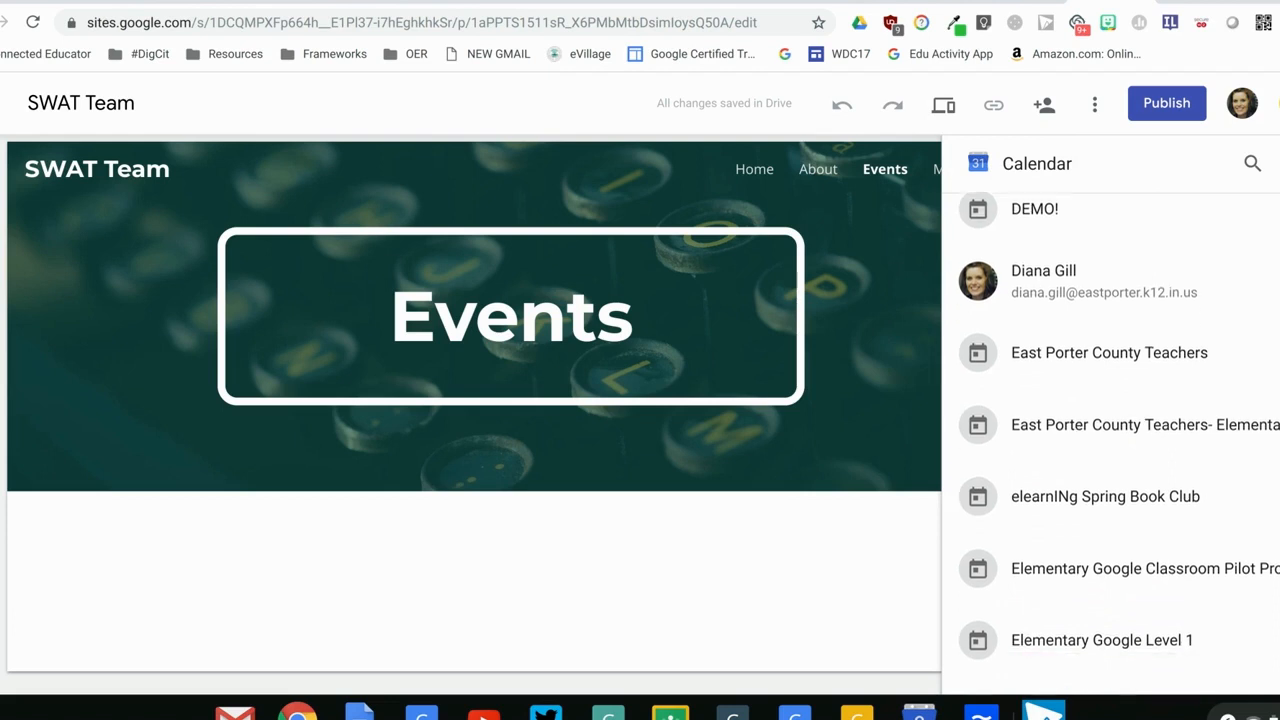
left_click(1150, 430)
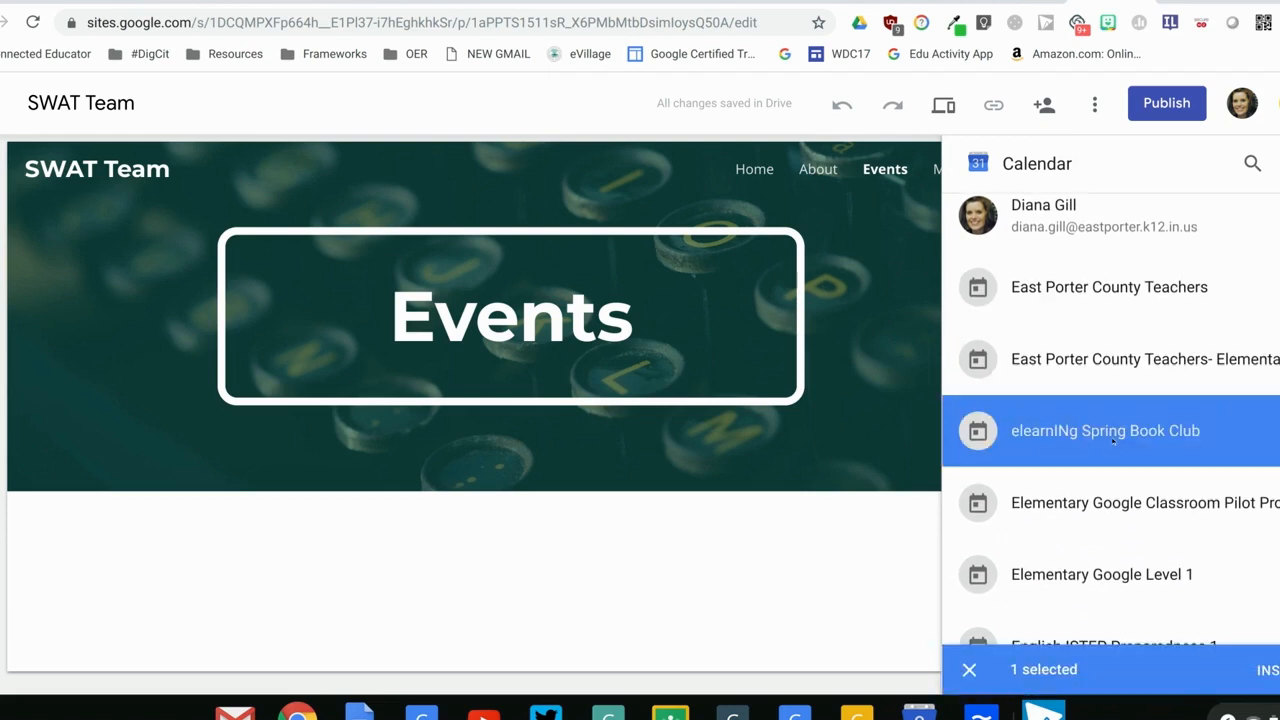
left_click(1267, 669)
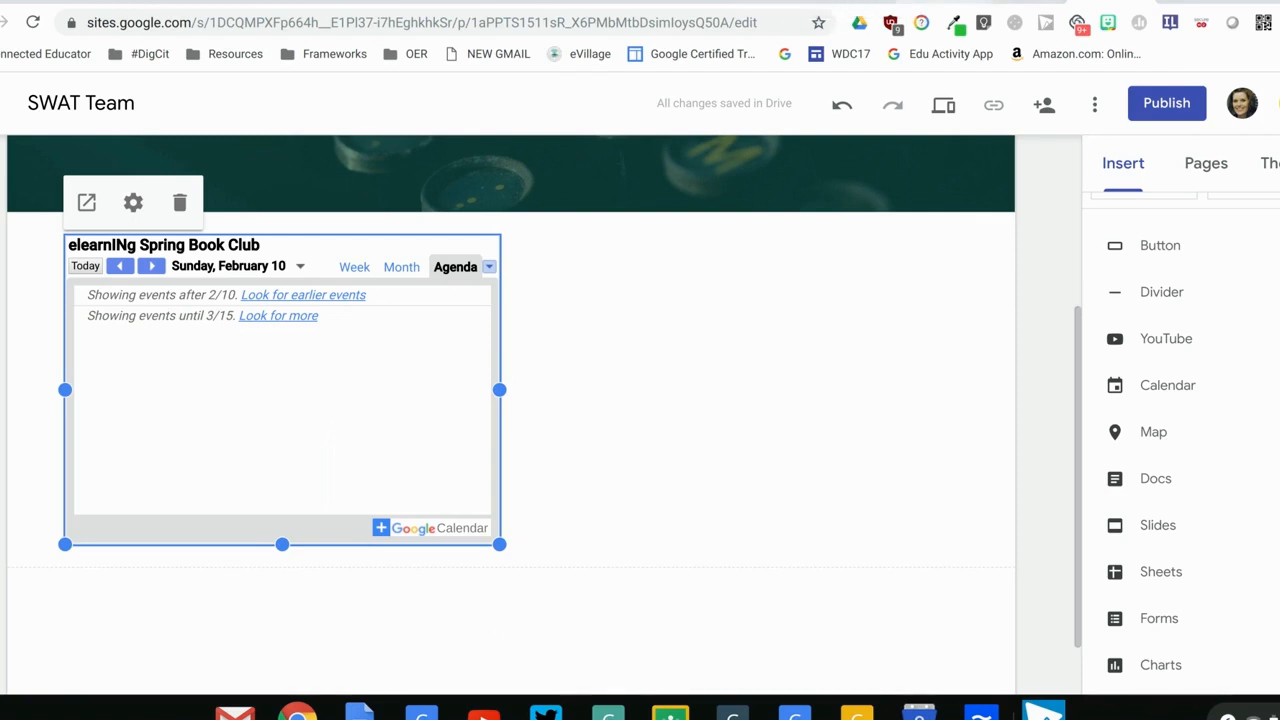
Check the written steps on inserting a YouTube video, and return to the site
key("ctrl+Tab")
left_click_drag(1272, 336, 1273, 346)
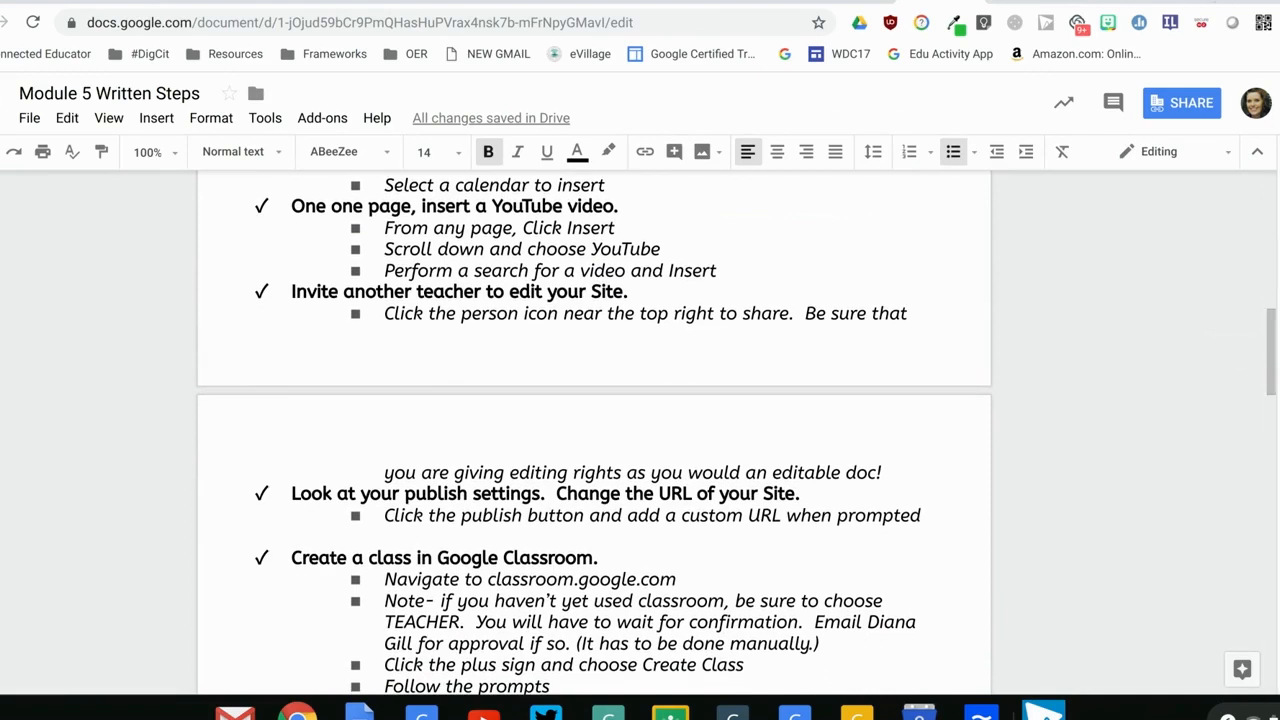
key("ctrl+shift+Tab")
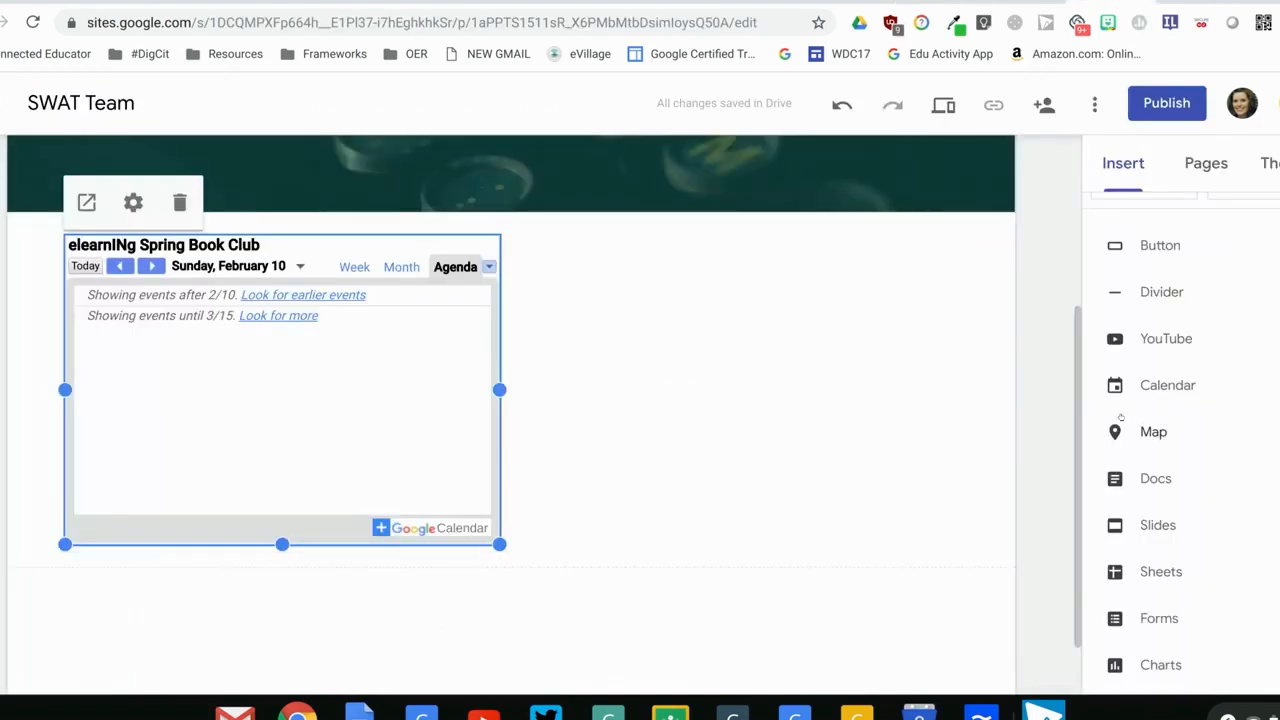
Insert the uploaded YouTube video News Broadcast Instructions WeVideo on the Members page
left_click_drag(1076, 414, 1073, 181)
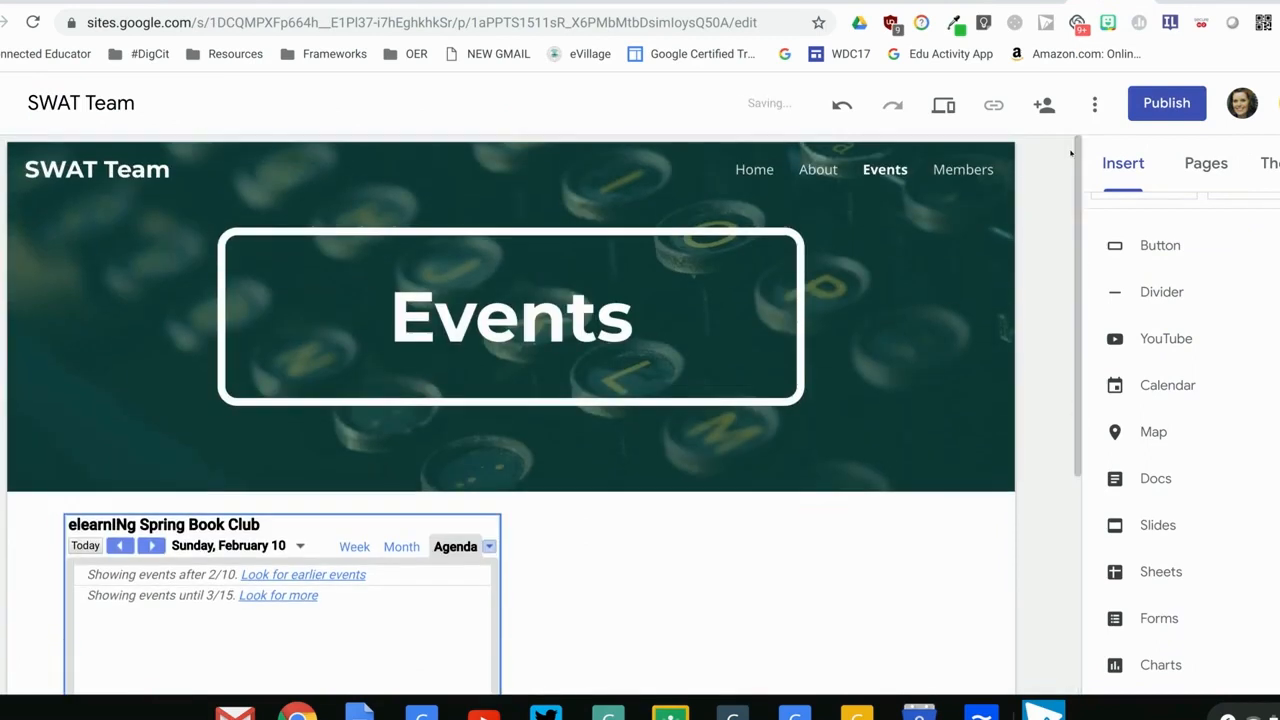
left_click(970, 170)
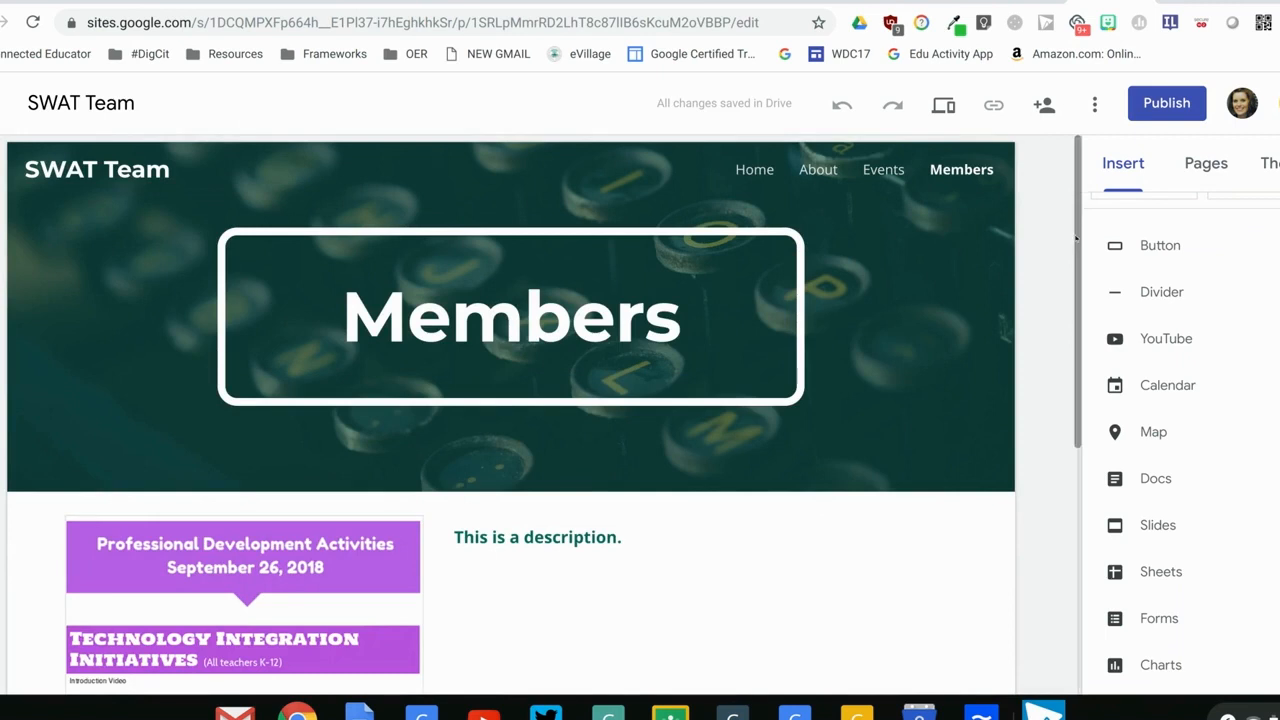
scroll(1071, 237, "down", 3)
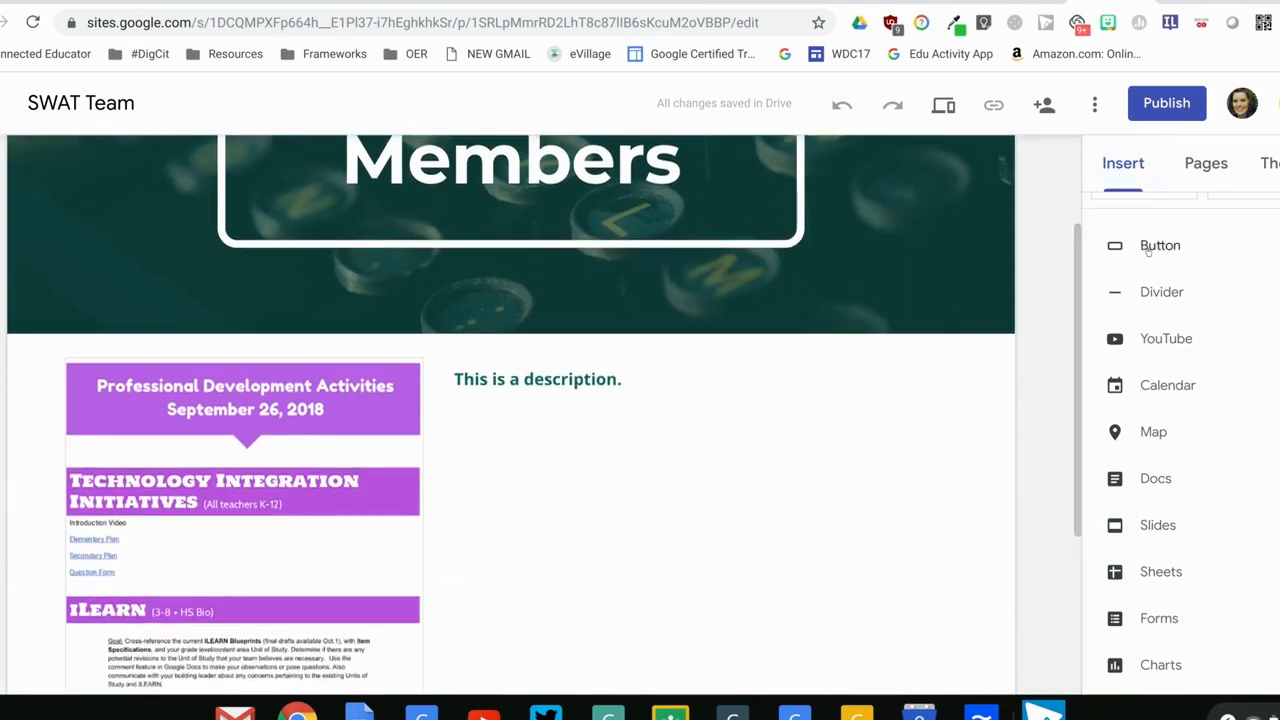
left_click(1158, 340)
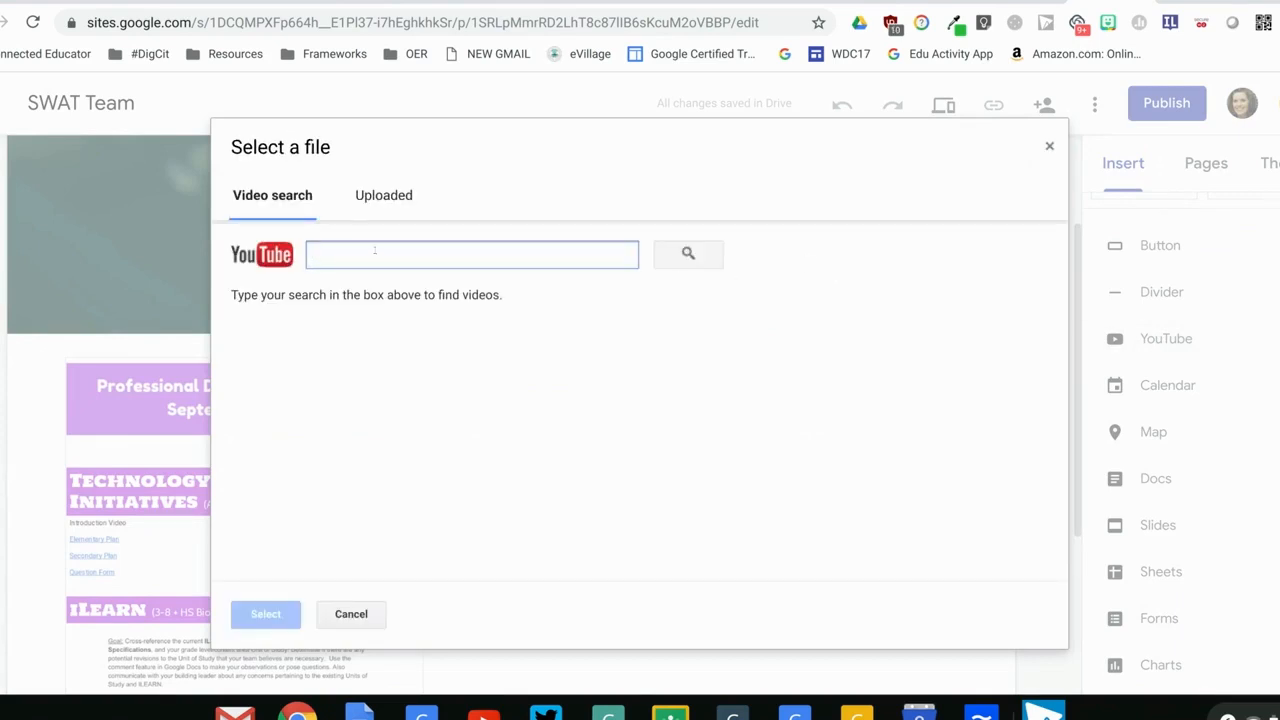
left_click(381, 197)
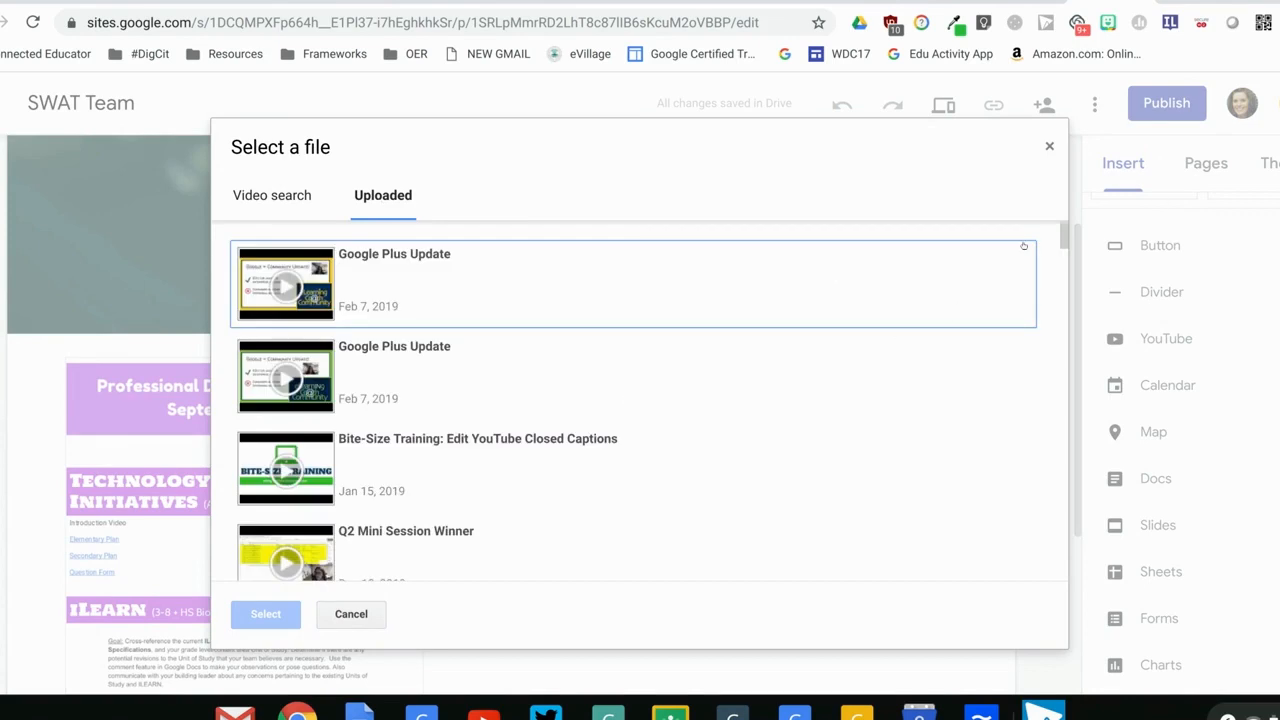
mouse_move(1063, 244)
left_mouse_down()
mouse_move(1063, 272)
mouse_move(1063, 259)
left_mouse_up()
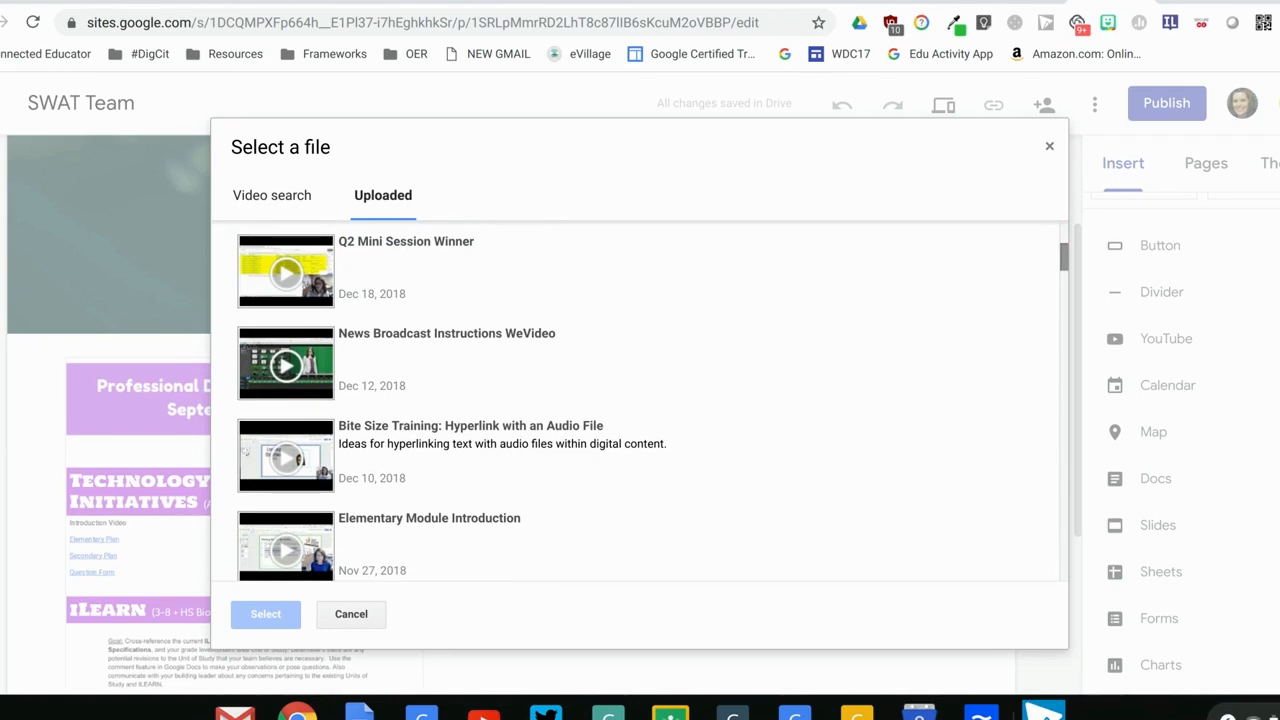
left_click(452, 372)
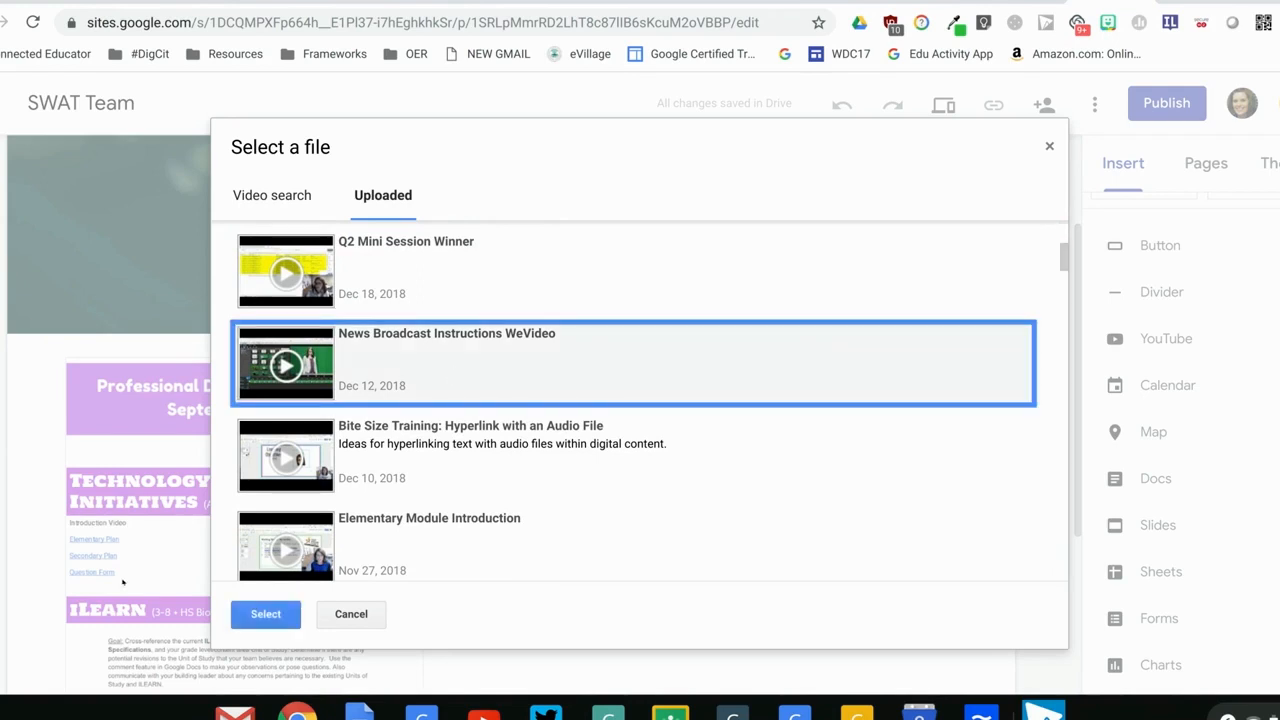
left_click(265, 614)
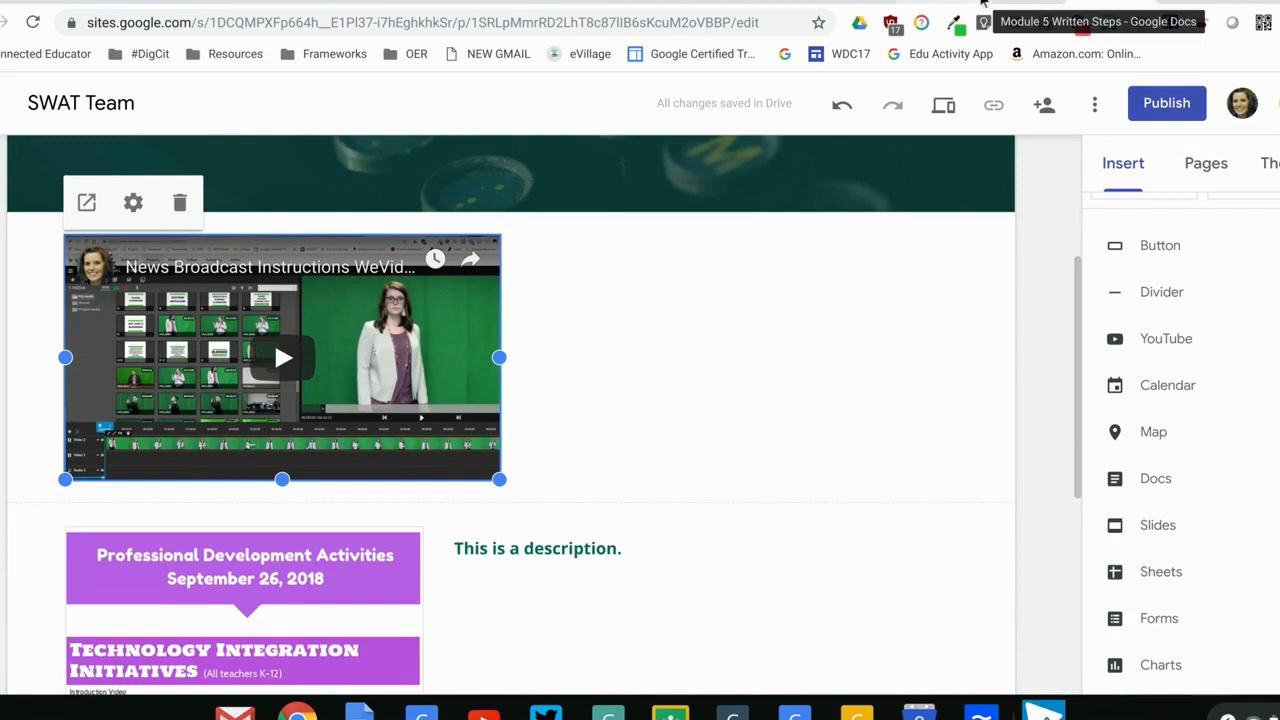
Check the written steps on inviting another teacher to edit, and return to the site
left_click(983, 4)
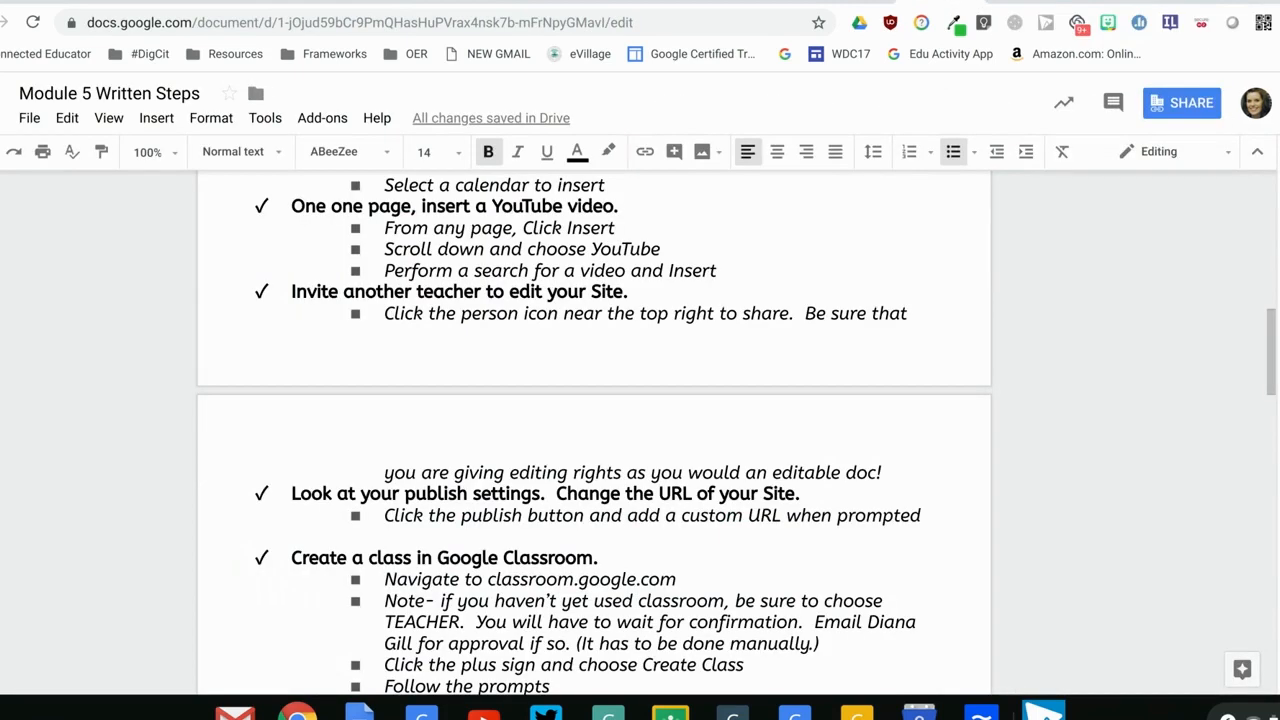
left_click_drag(1270, 324, 1268, 342)
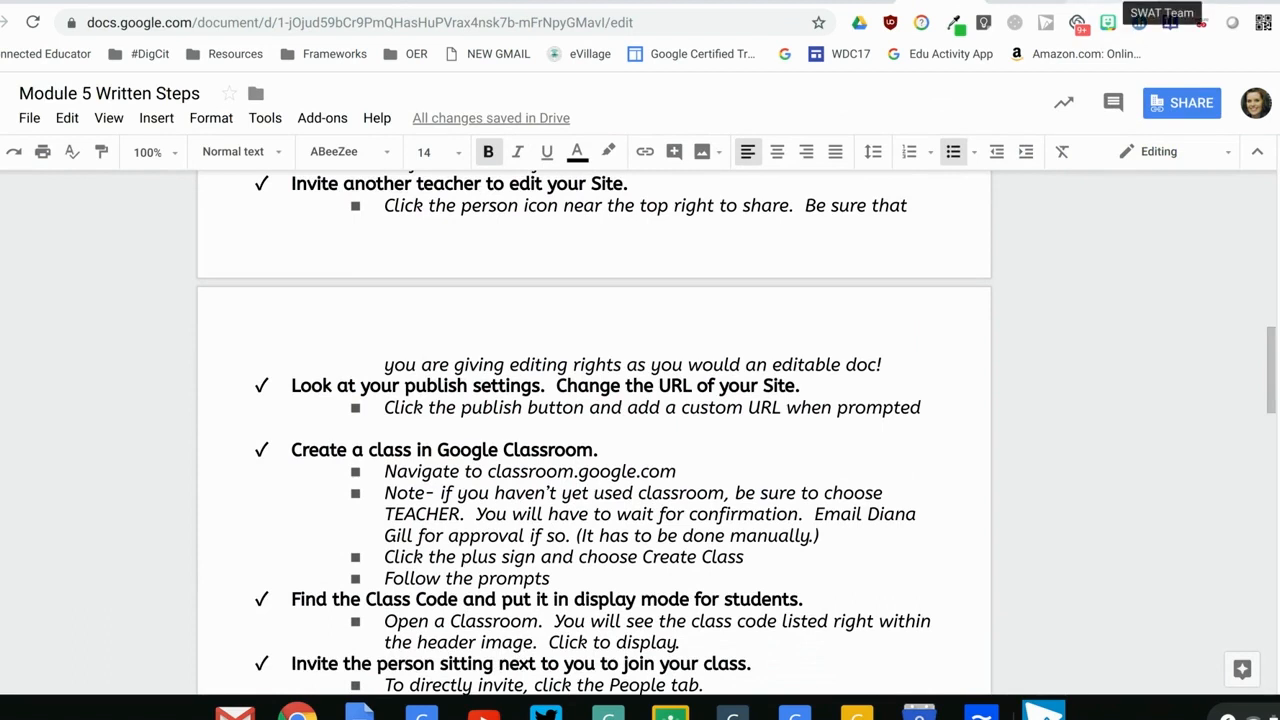
left_click(1118, 2)
Add a colleague as an invitee in the site's sharing settings, review the permission options, and discard the invitation
left_click_drag(1079, 353, 1073, 195)
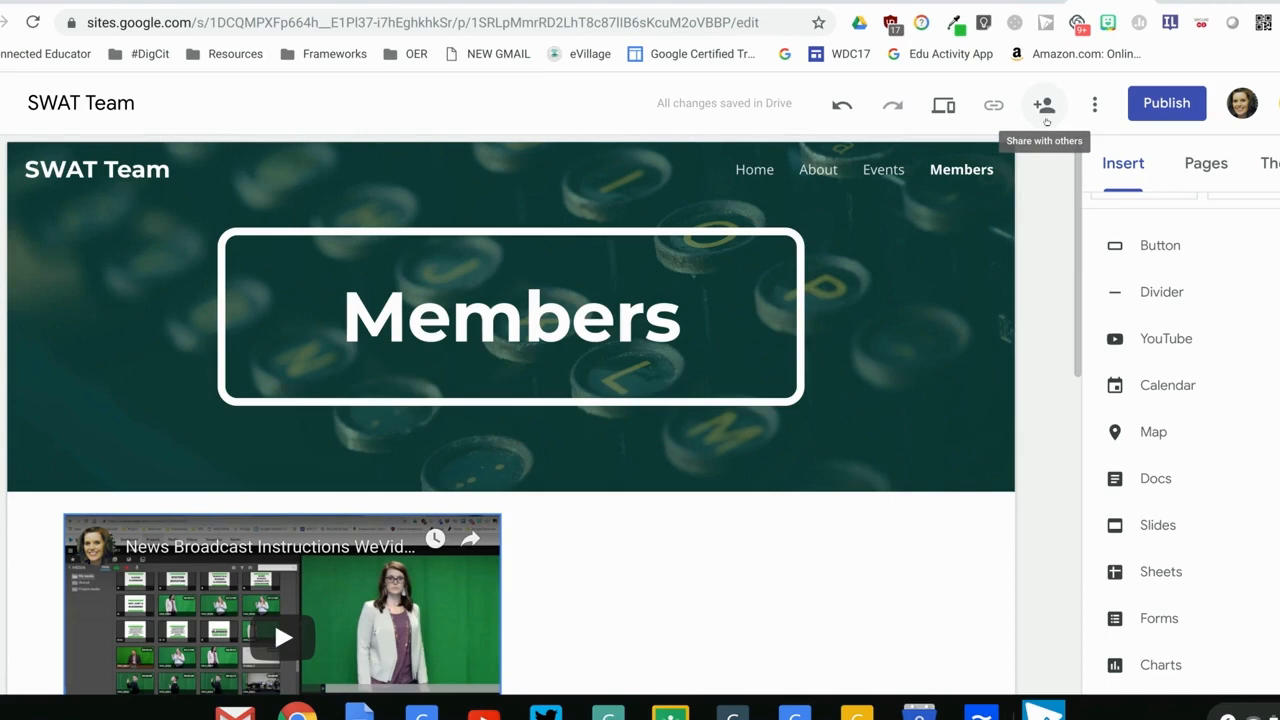
left_click(1046, 121)
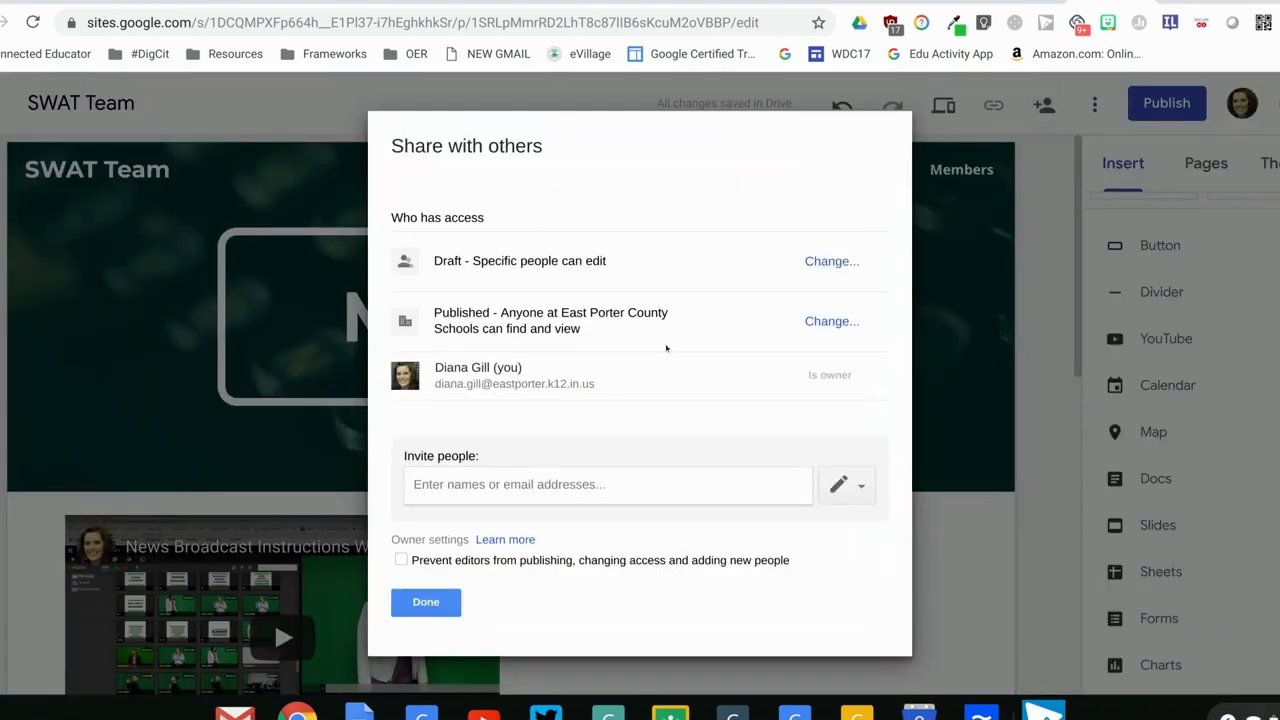
left_click(574, 484)
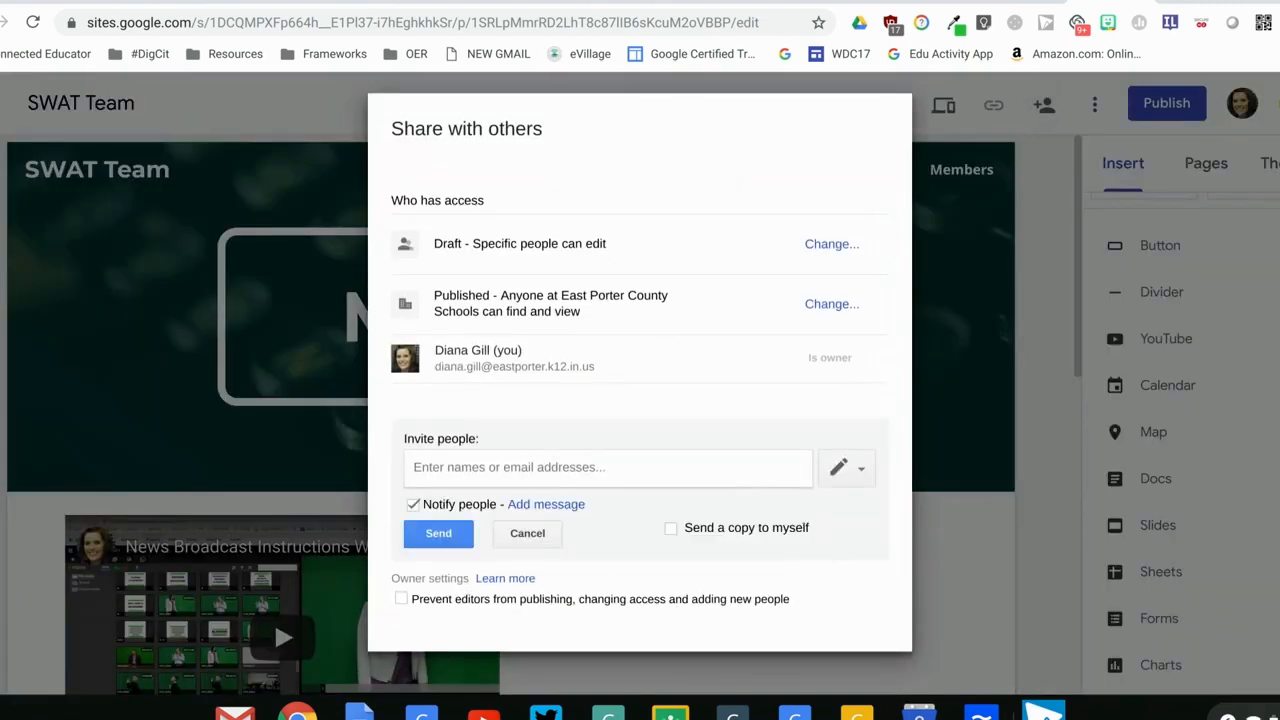
type("ga")
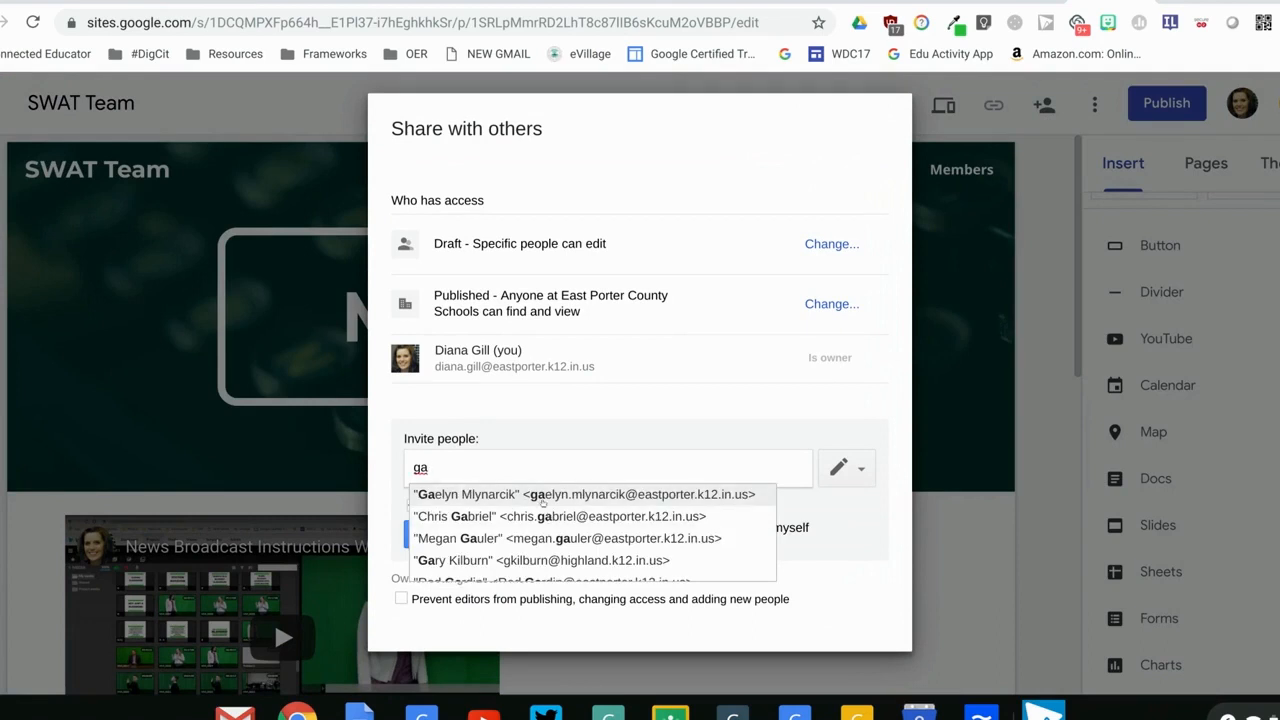
left_click(543, 504)
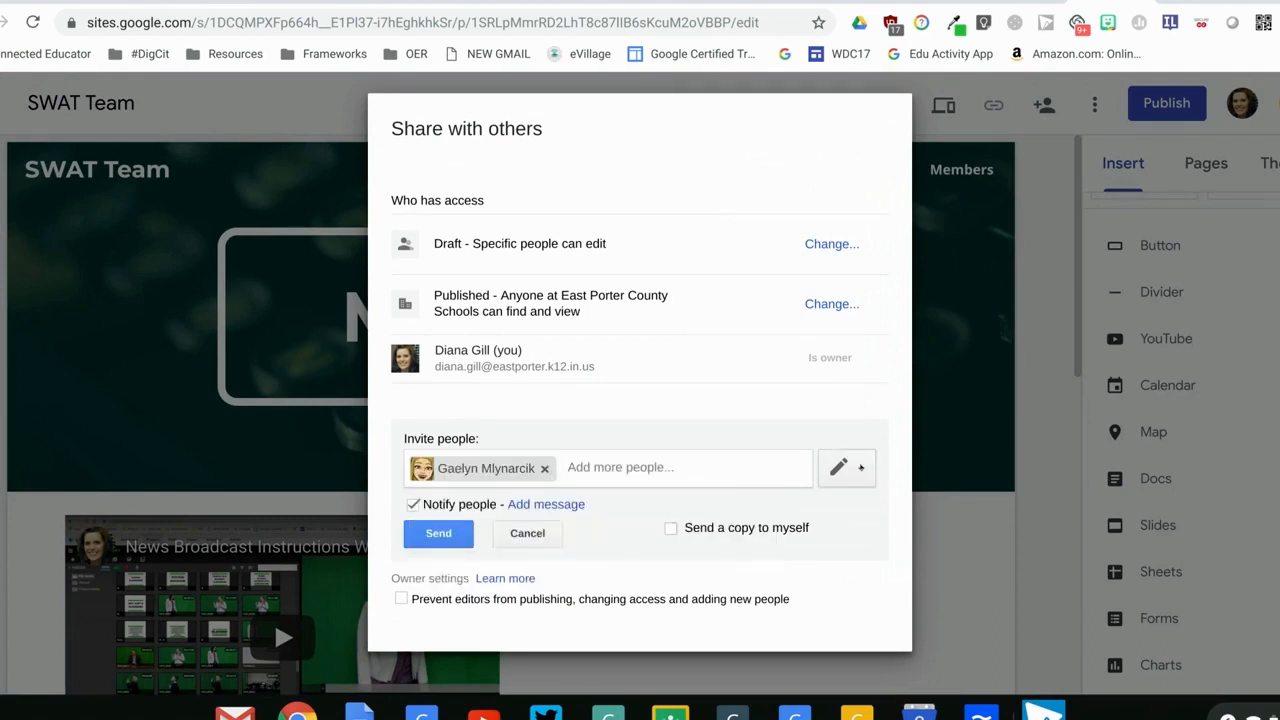
left_click(858, 467)
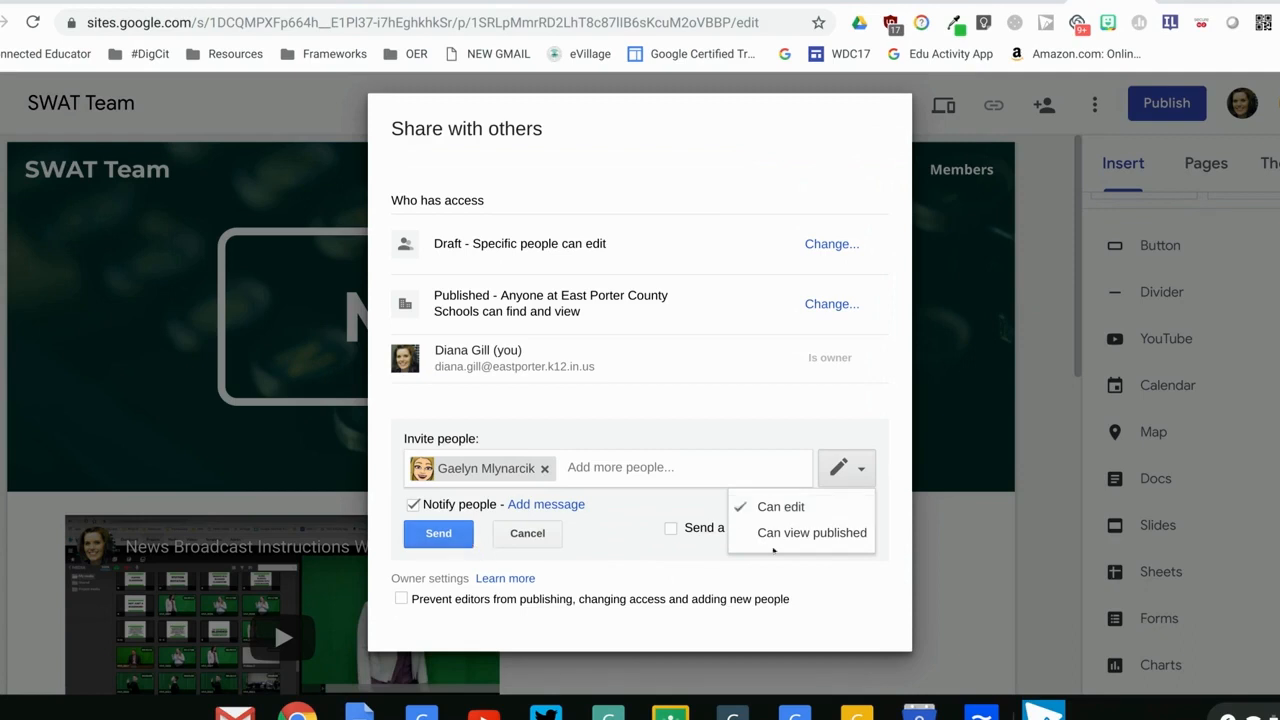
left_click(1018, 540)
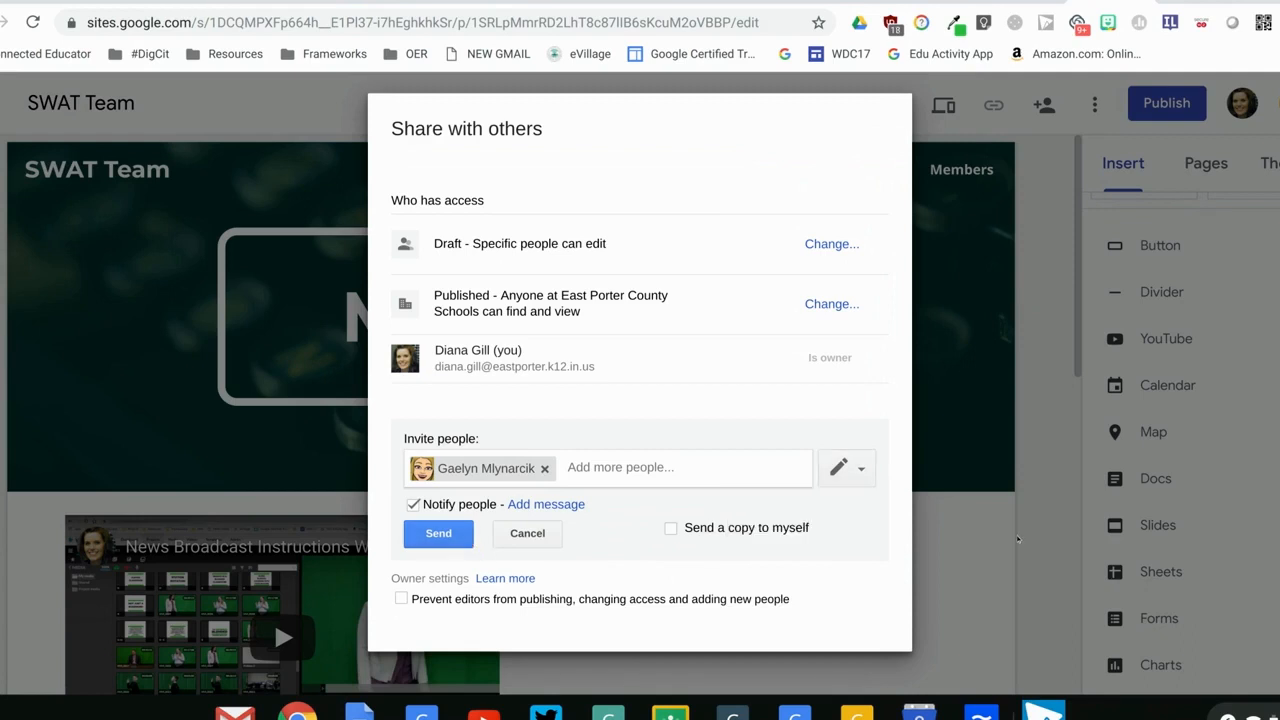
left_click(549, 538)
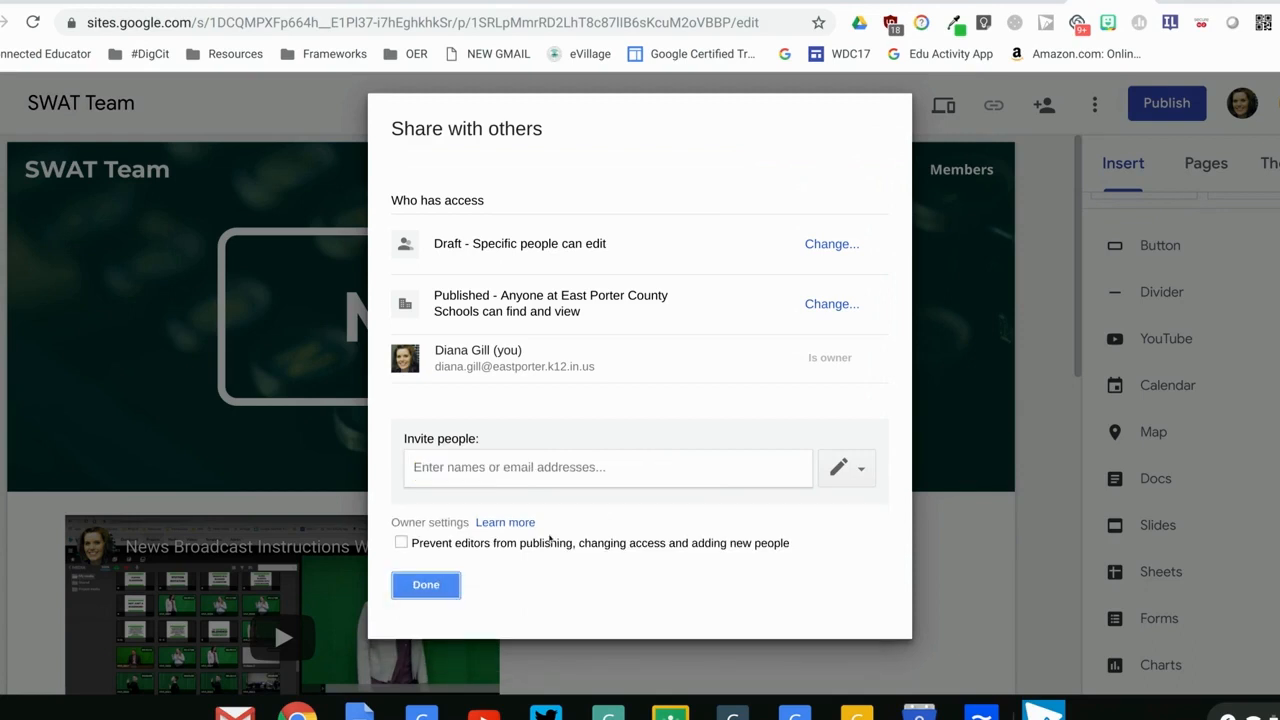
left_click(425, 585)
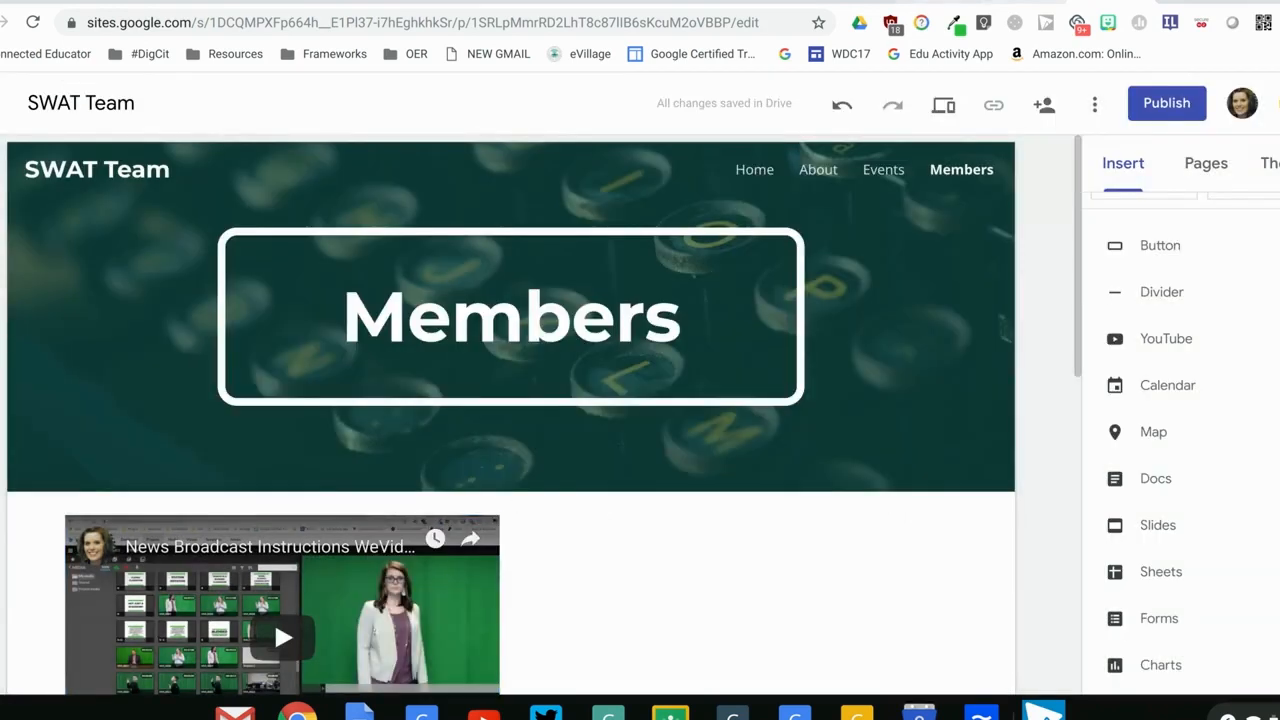
Check the written steps on publish settings and changing the site's URL, and return to the site
left_click(940, 2)
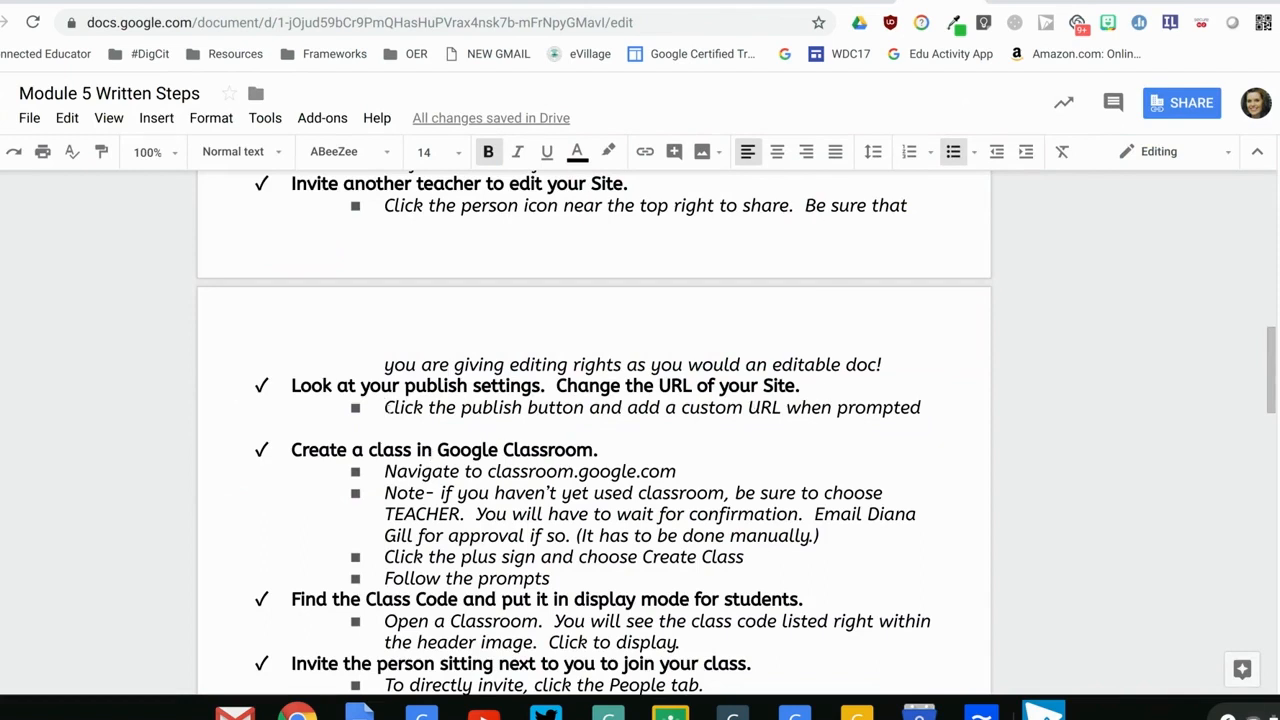
left_click_drag(304, 385, 937, 395)
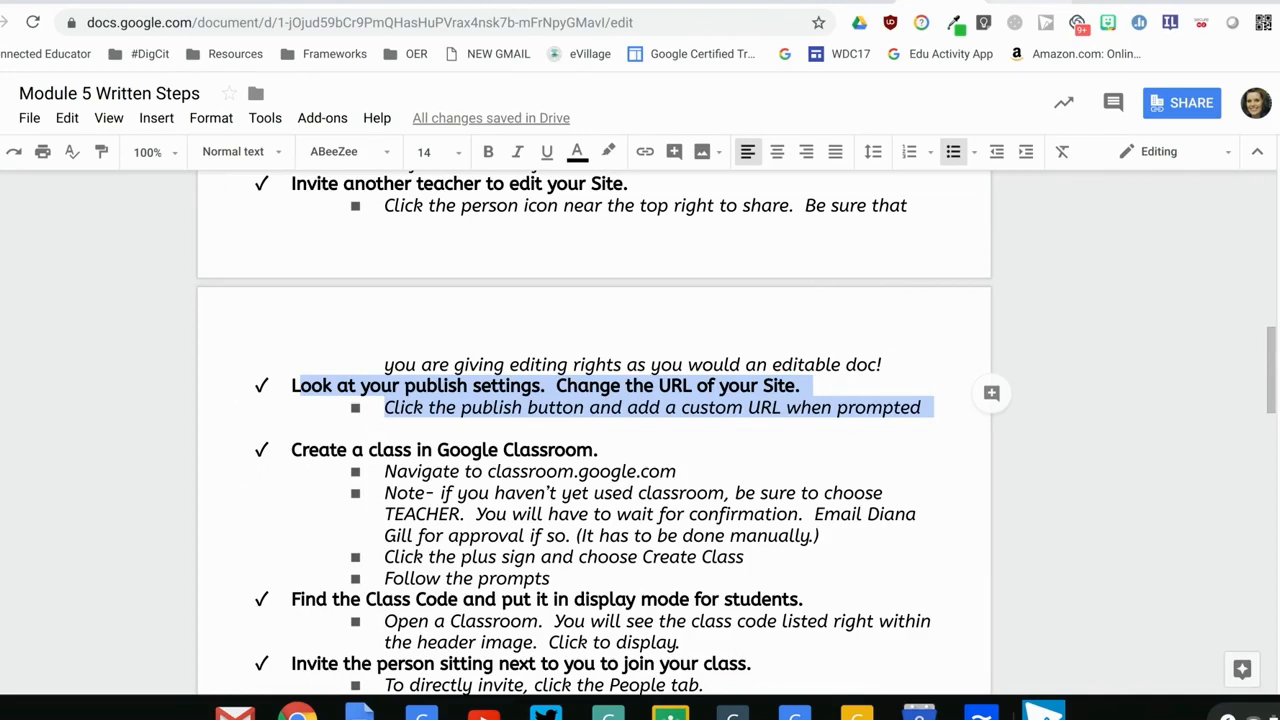
left_click(1112, 2)
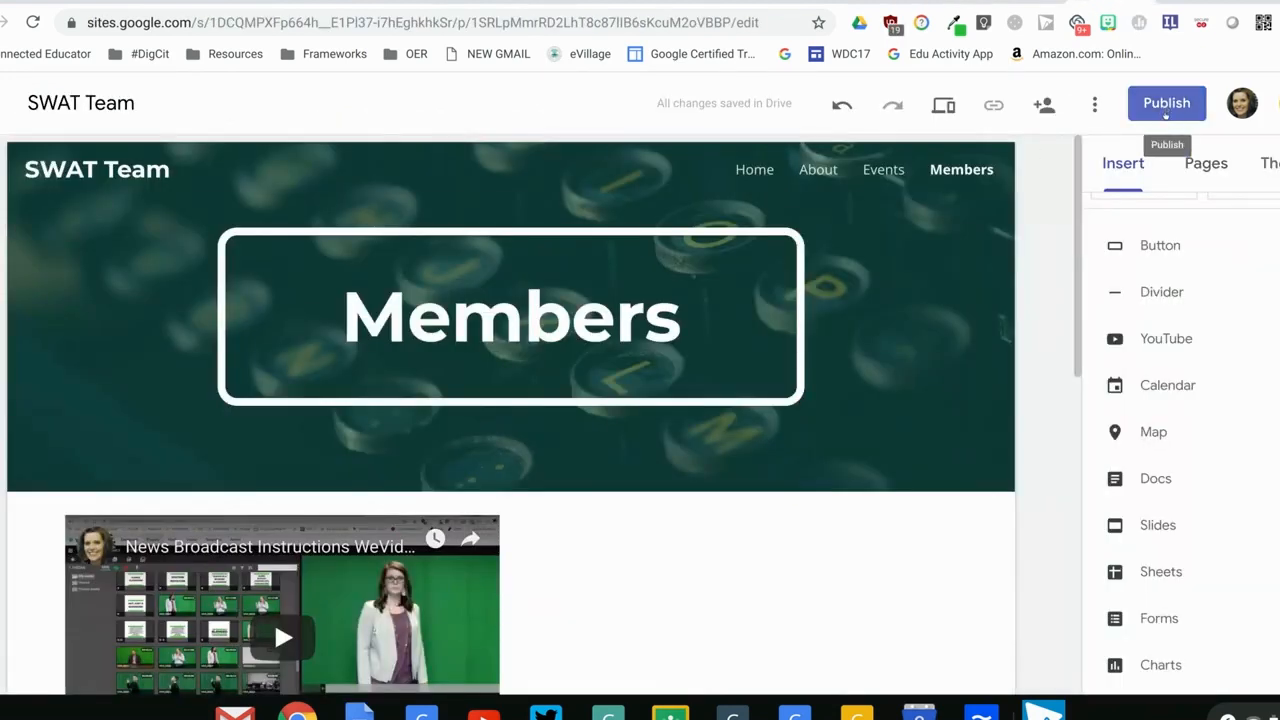
Open the SWAT Team site's publish settings and examine the web address and the full URL preview
left_click(1165, 108)
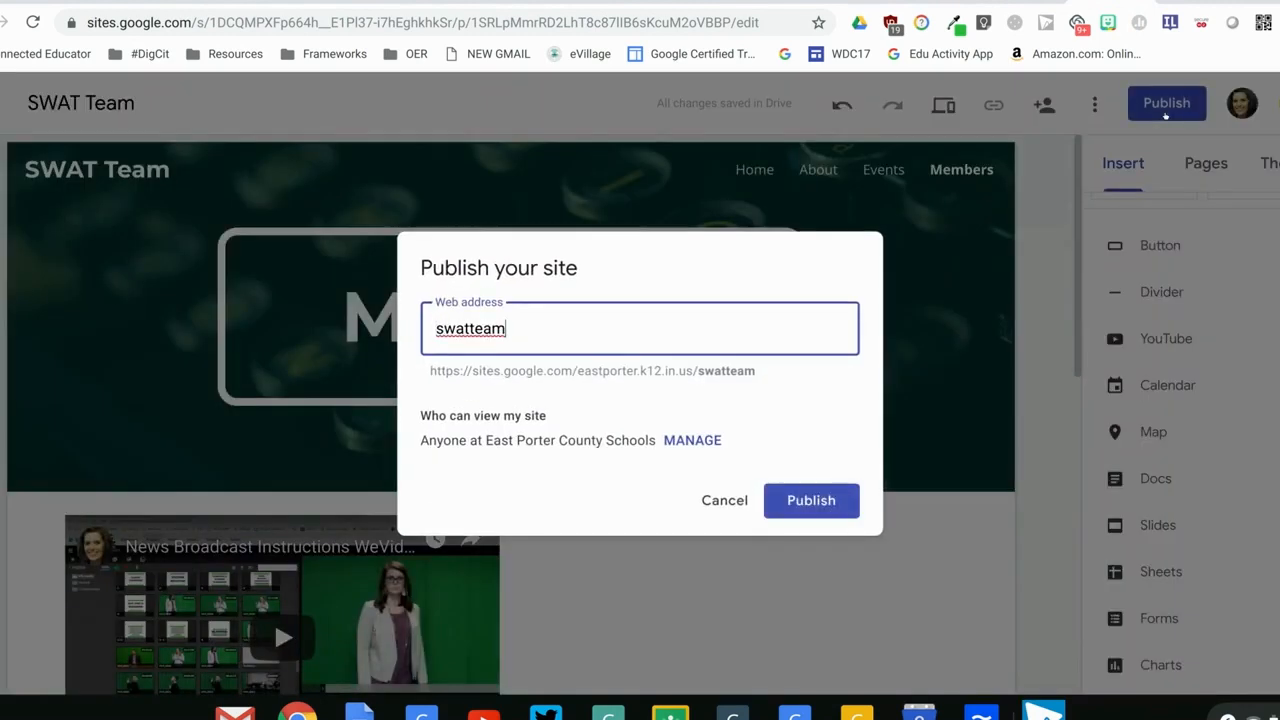
key("Escape")
left_click(1163, 115)
left_click(427, 368)
left_click_drag(427, 369, 764, 371)
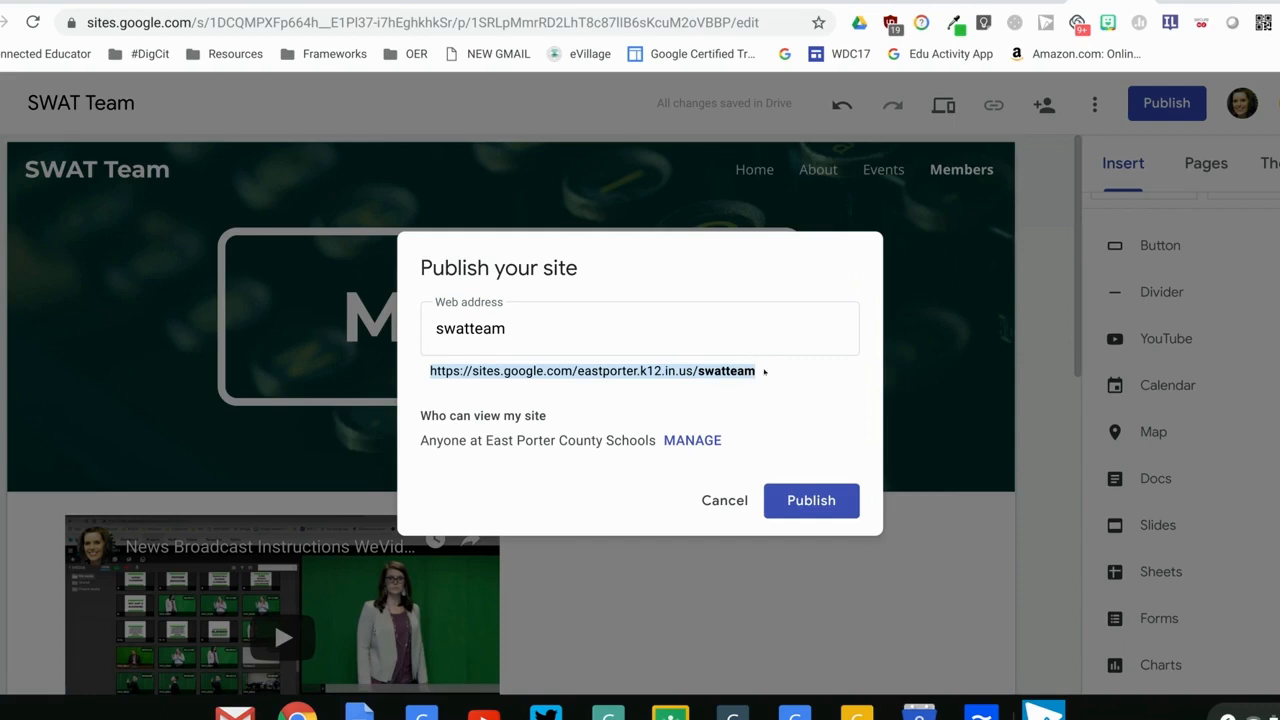
left_click(692, 383)
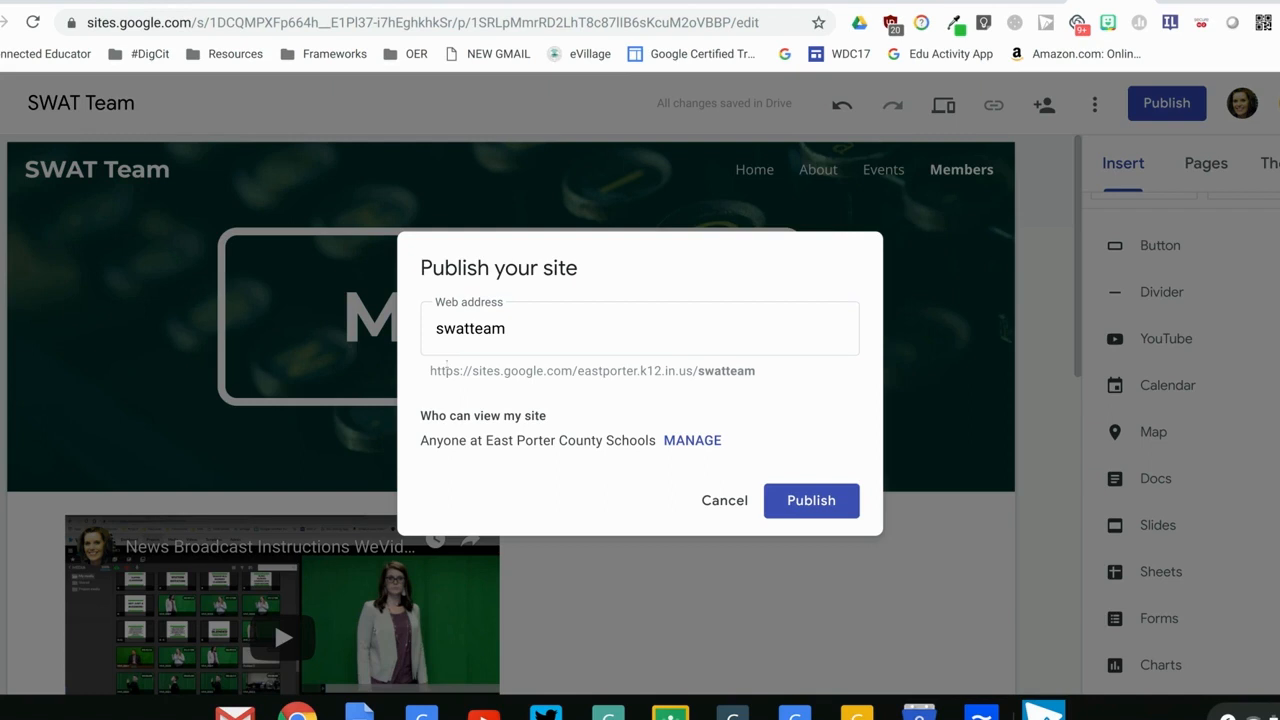
Try shortening the site's web address to swat in the publish settings
left_click(531, 337)
key("BackSpace")
key("BackSpace")
key("BackSpace")
key("BackSpace")
key("BackSpace")
key("BackSpace")
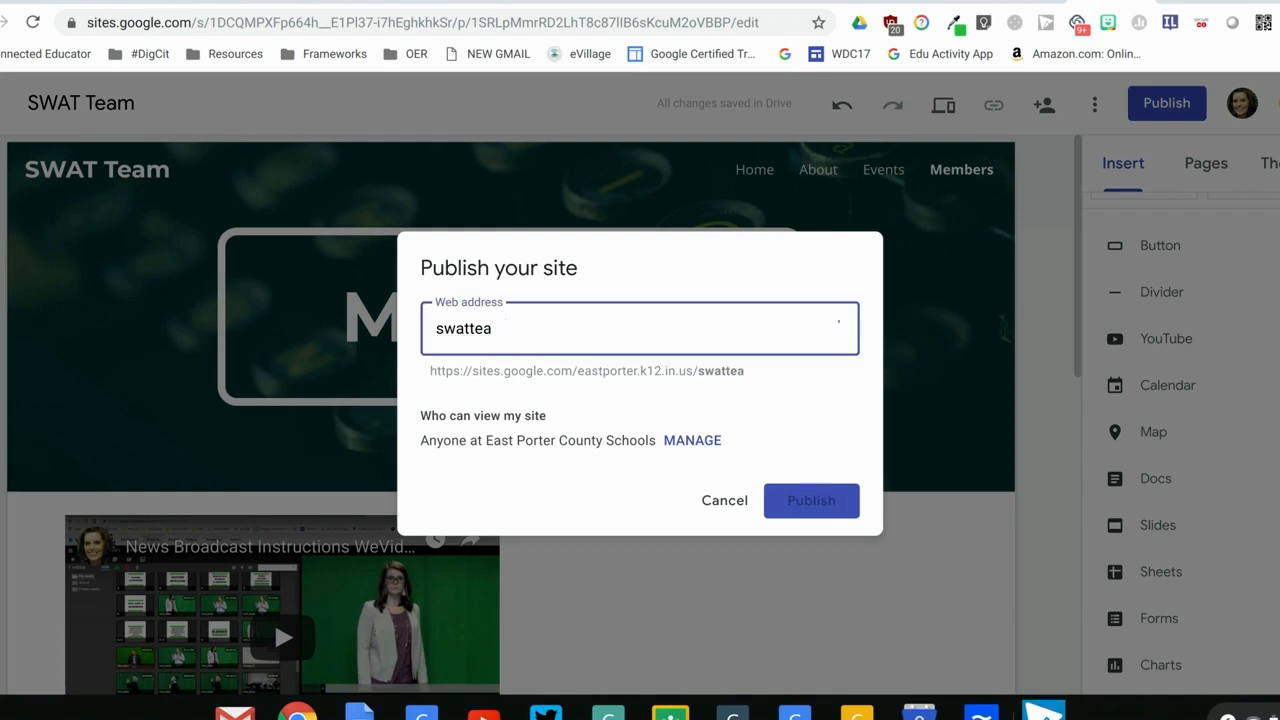
type("at-")
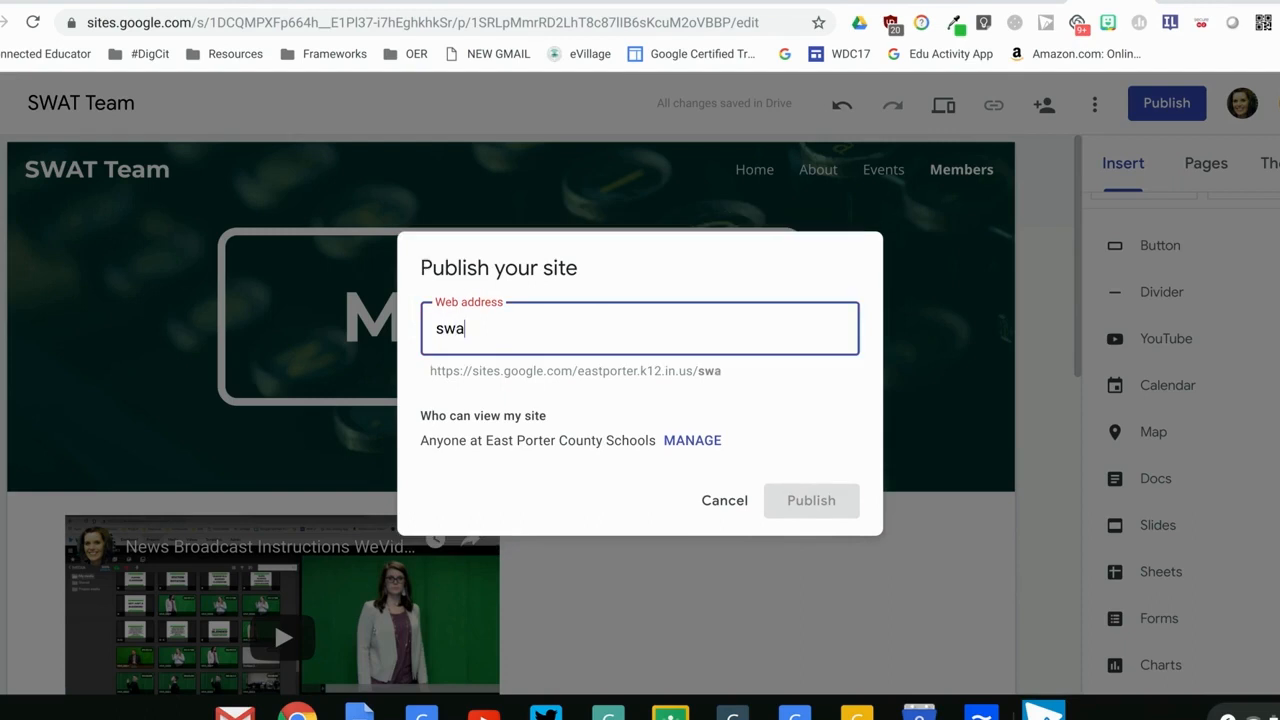
key("BackSpace")
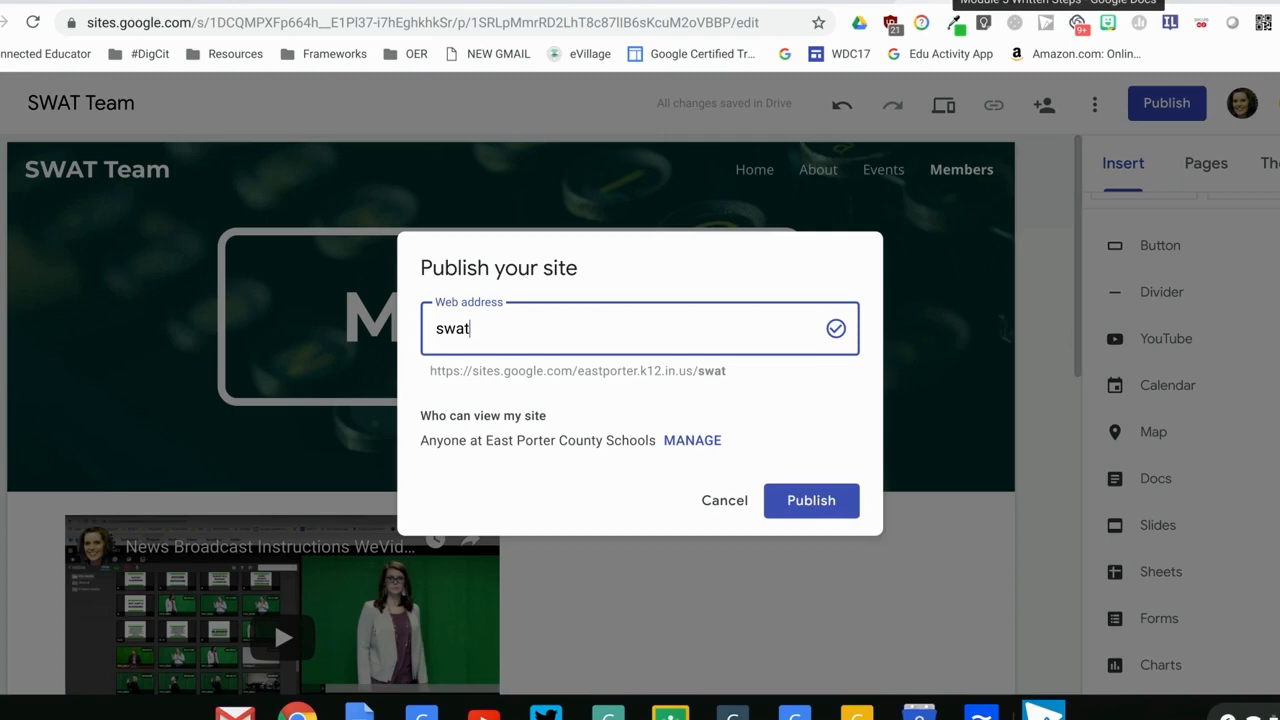
Recheck the written publishing instructions, return to the site, and dismiss the publish settings without publishing
left_click(944, 1)
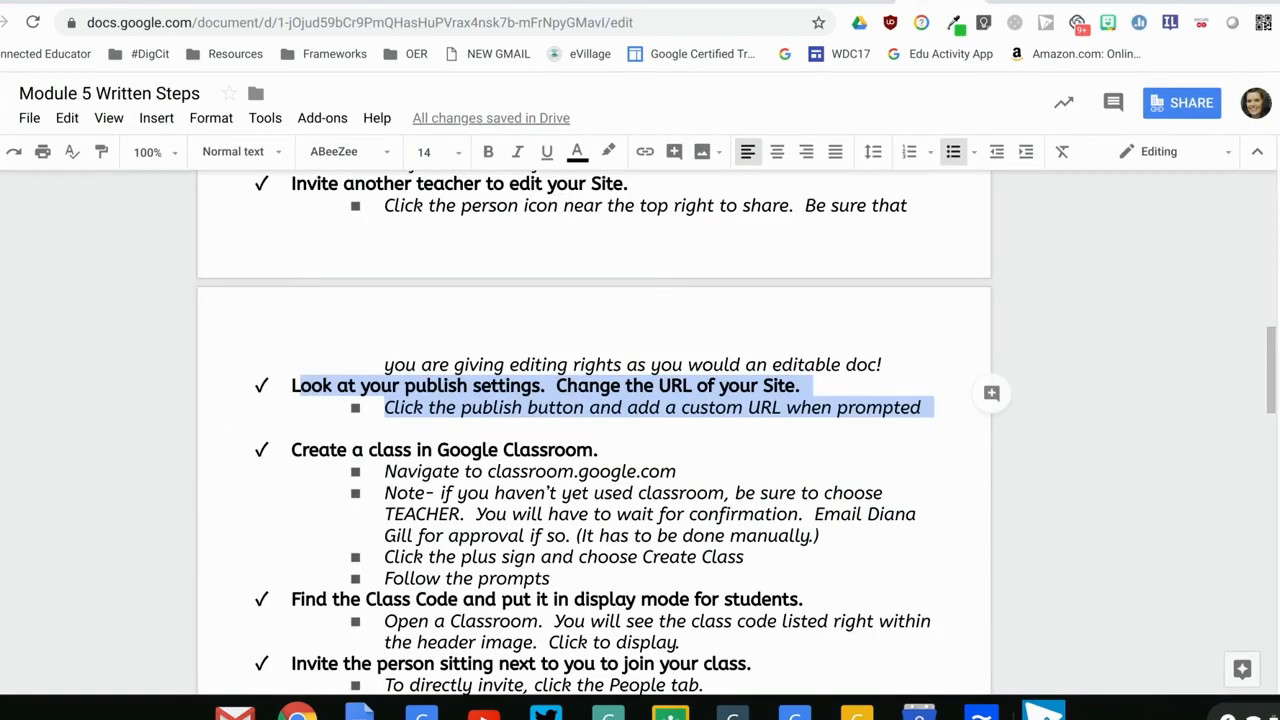
left_click(1113, 400)
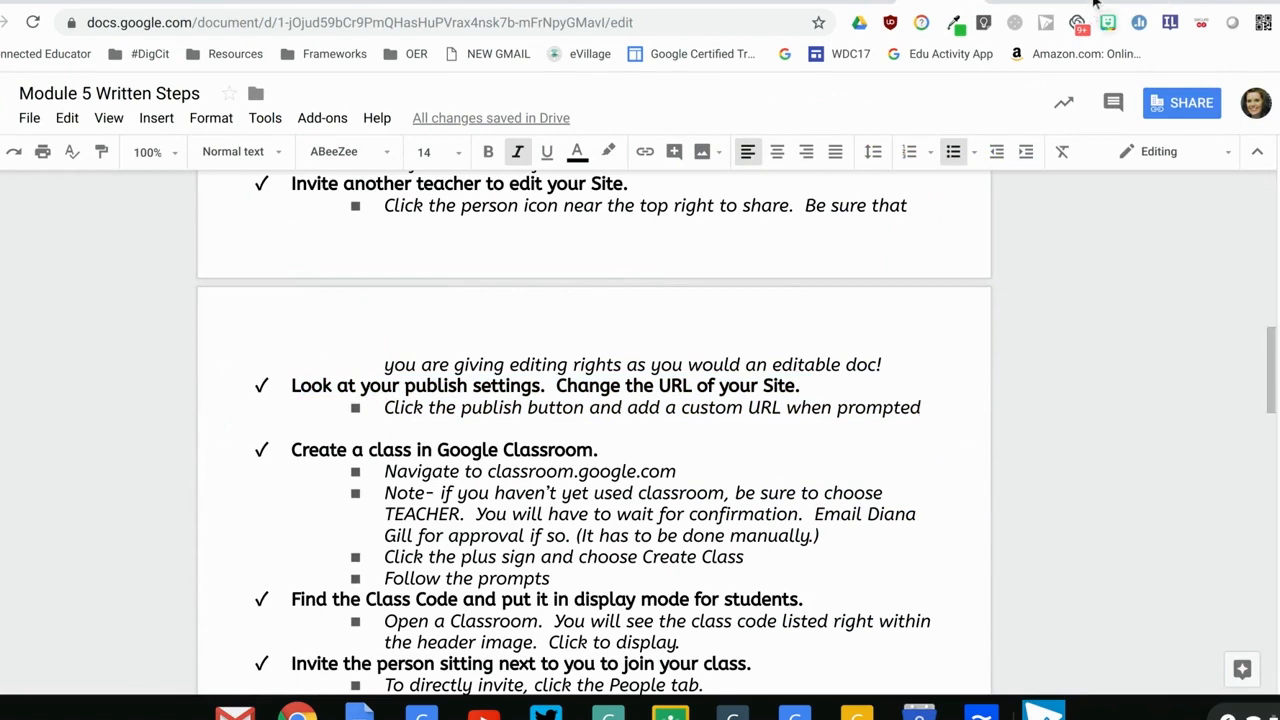
left_click(1100, 3)
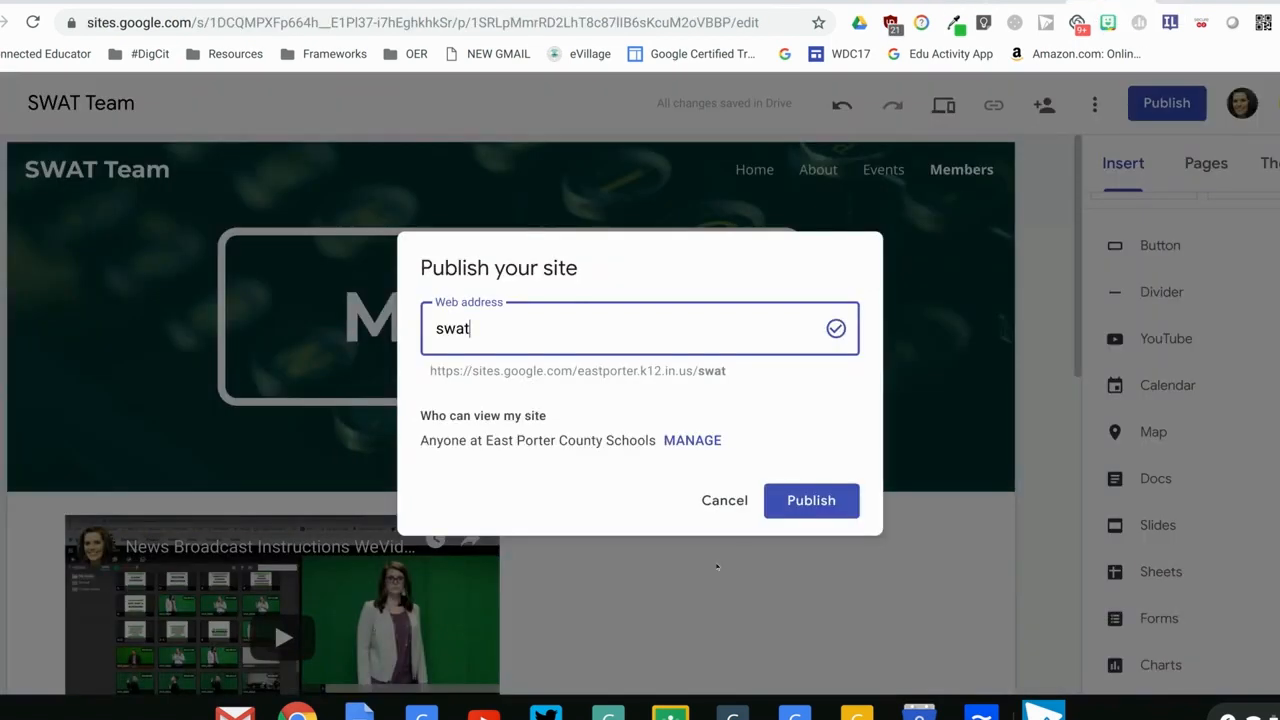
key("Escape")
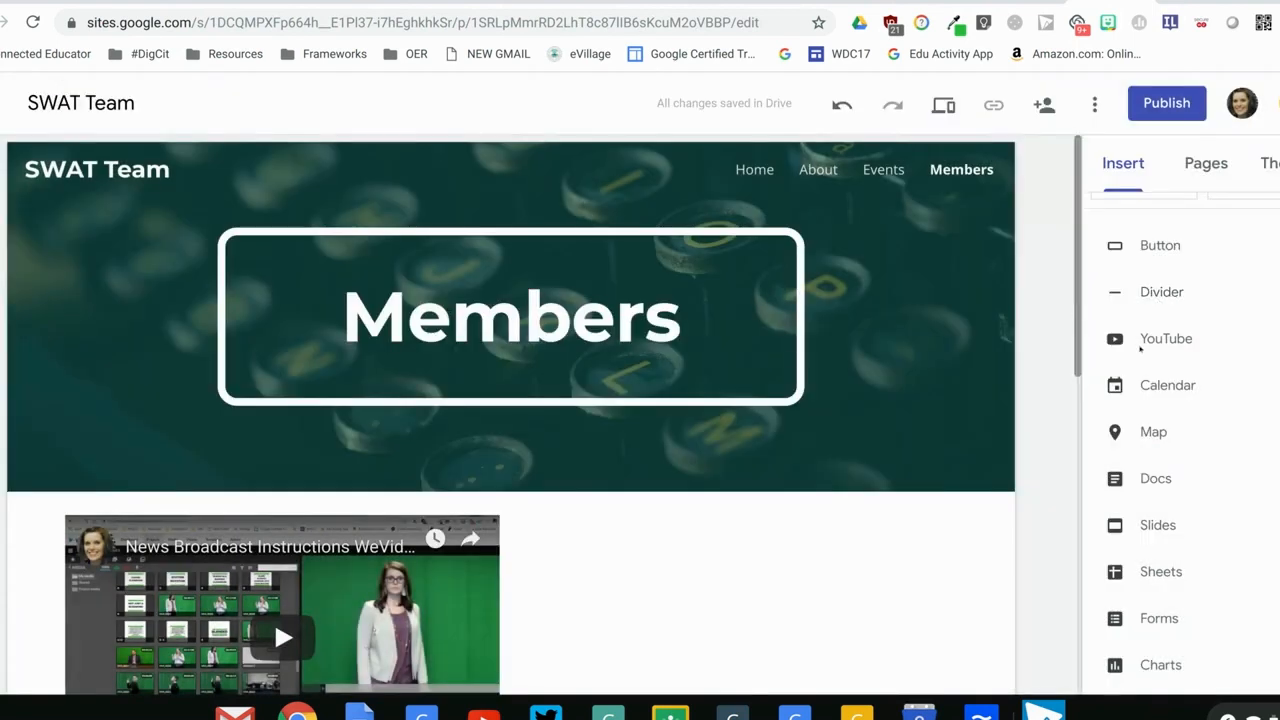
scroll(1140, 348, "up", 5)
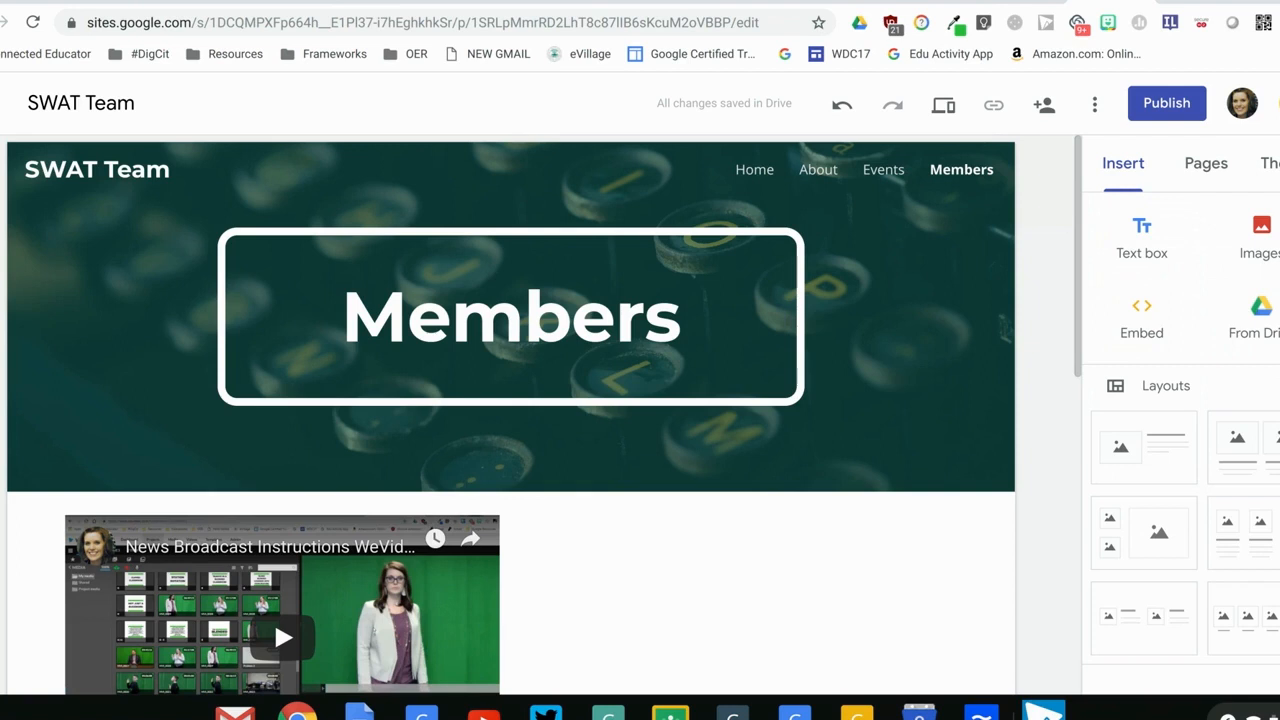
Read the written steps on creating a class in Google Classroom
left_click(940, 2)
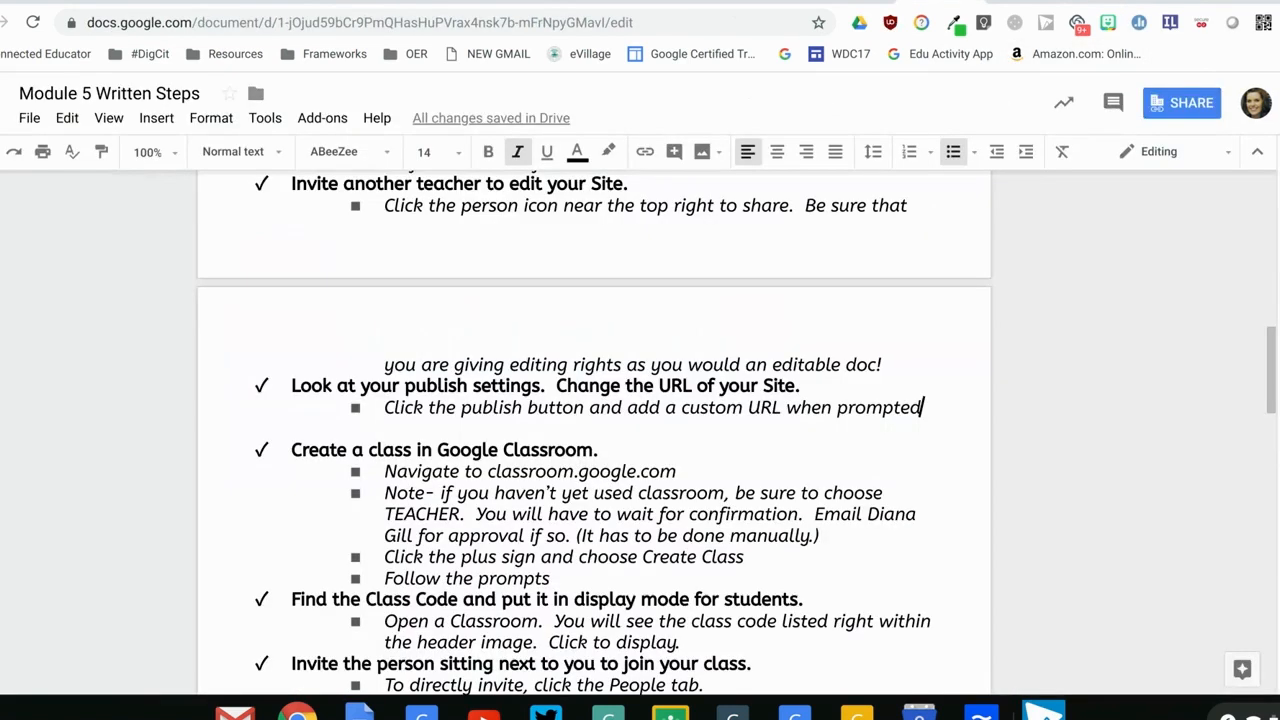
scroll(1268, 375, "down", 2)
left_click_drag(1268, 375, 1268, 389)
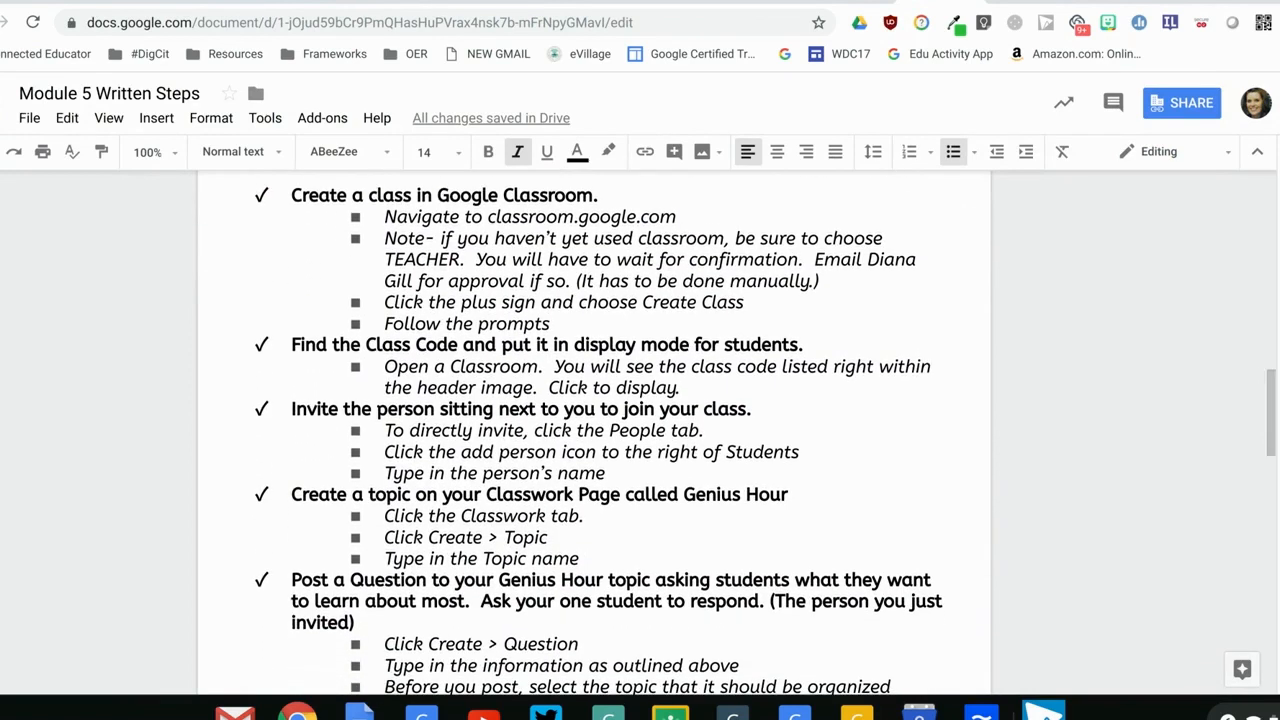
Open Google Classroom's class overview in a new browser tab
key("ctrl+t")
type("clas")
key("Return")
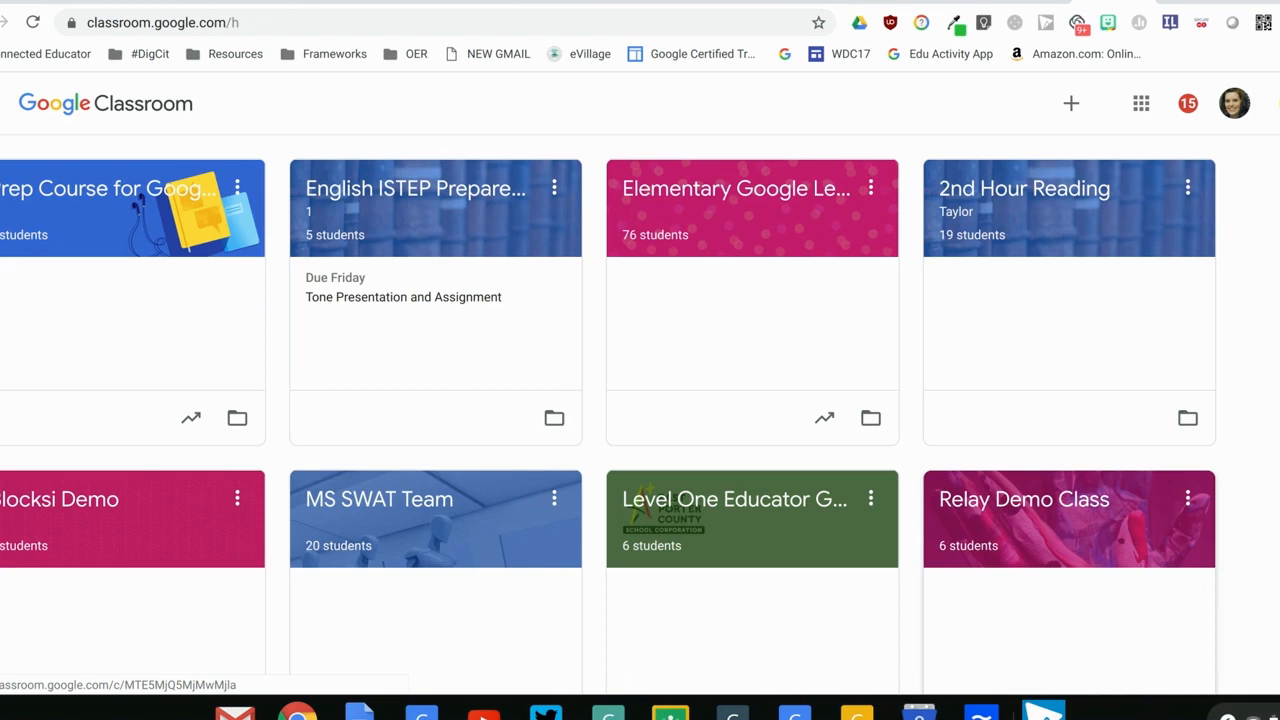
Start creating a class named Practice, then discard the new class form
left_click(1068, 120)
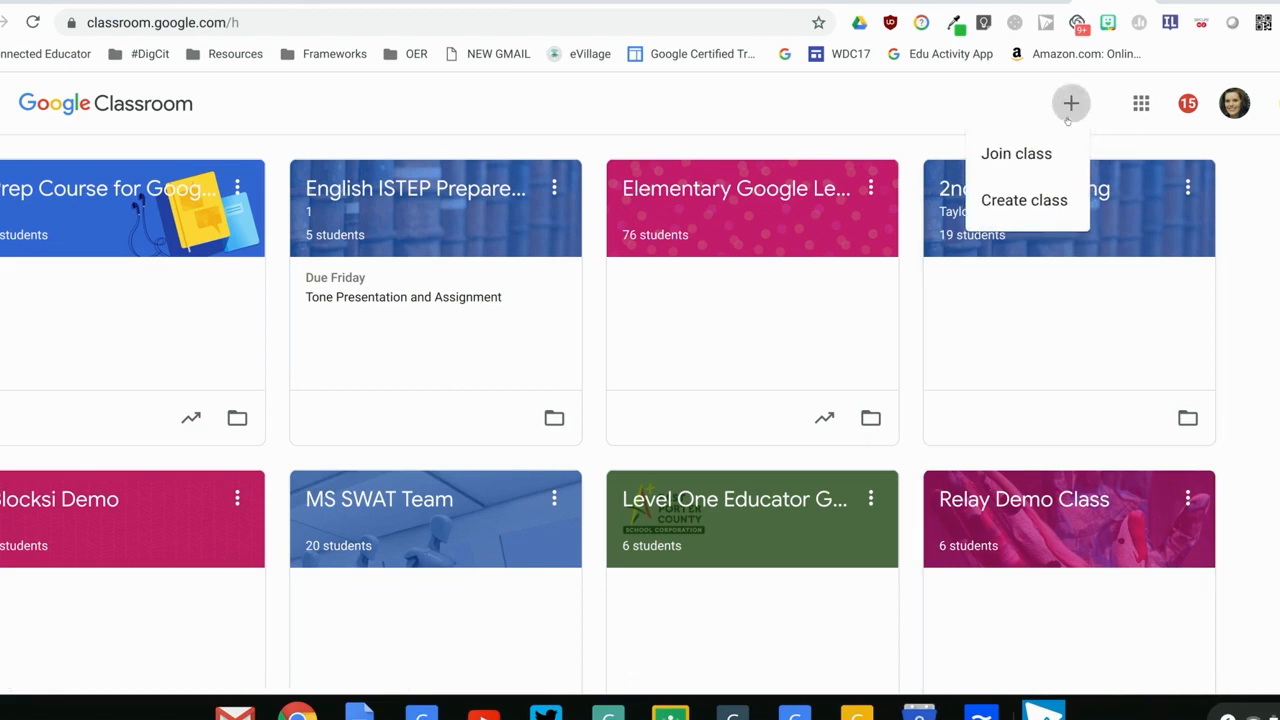
left_click(1065, 198)
type("Practice")
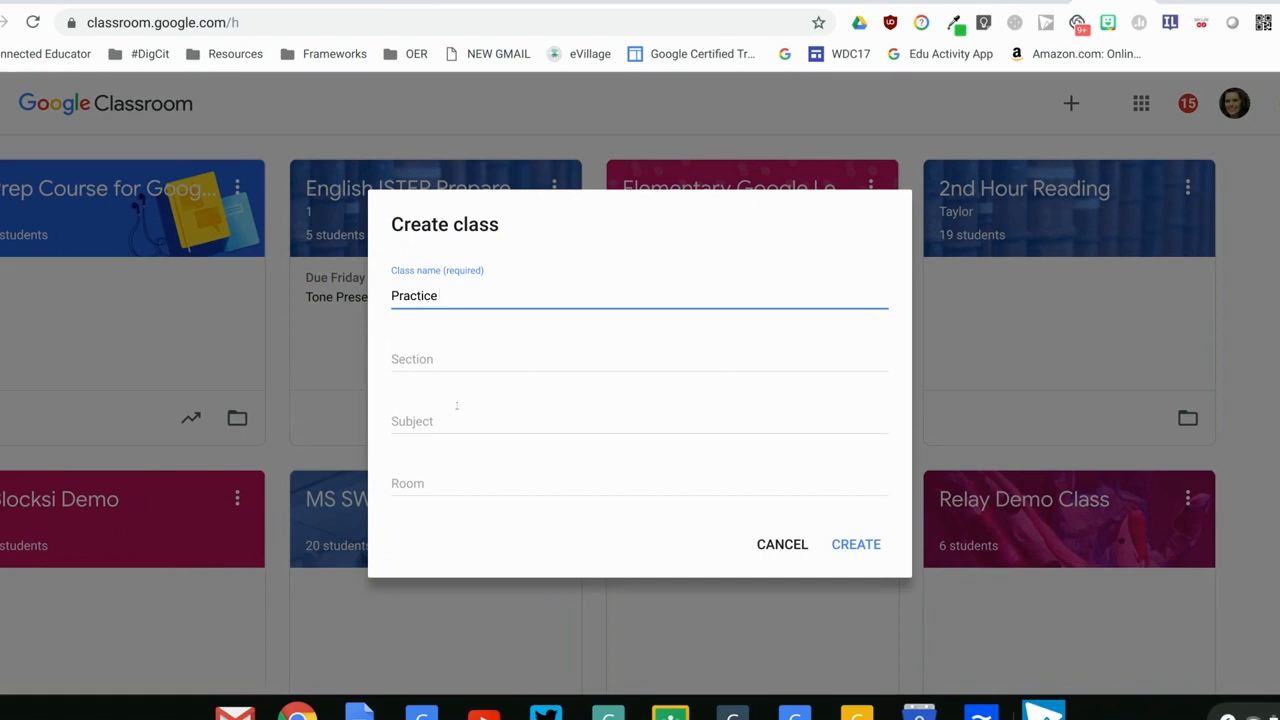
key("BackSpace")
key("BackSpace")
key("BackSpace")
key("BackSpace")
key("BackSpace")
key("BackSpace")
key("BackSpace")
key("BackSpace")
left_click(776, 543)
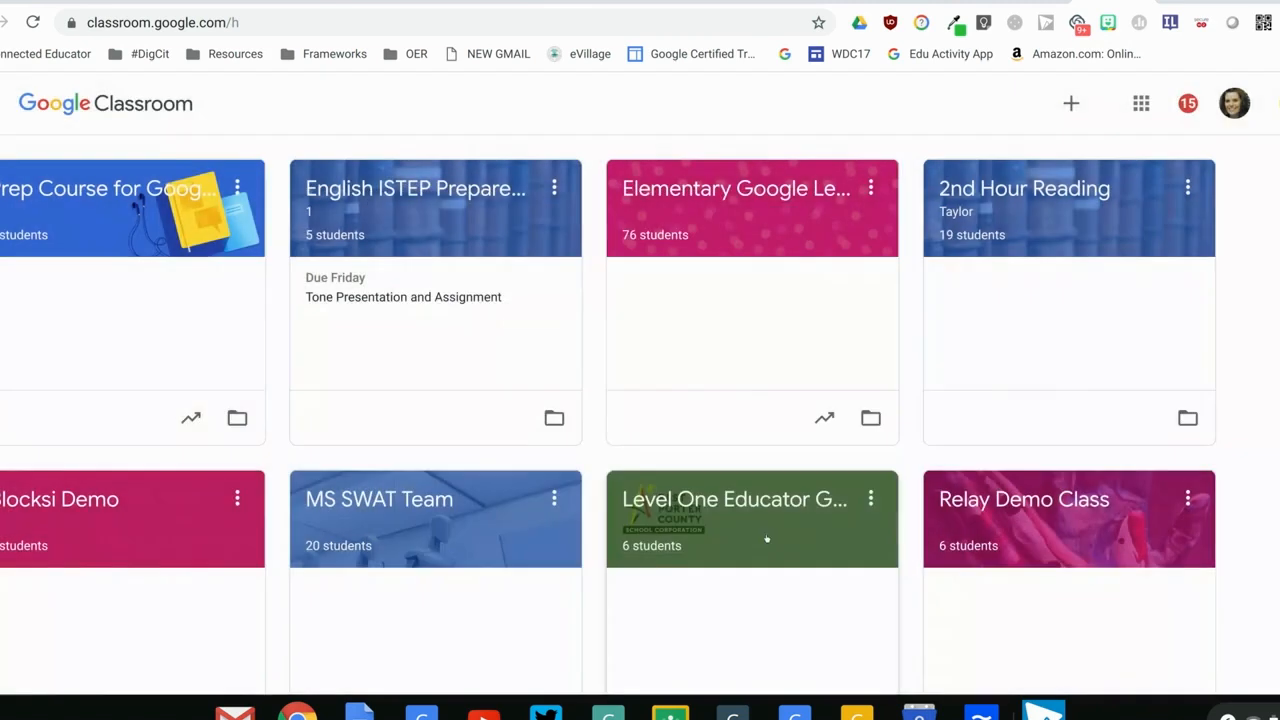
Check the written steps on finding and displaying the class code, and return to Google Classroom
key("ctrl+Tab")
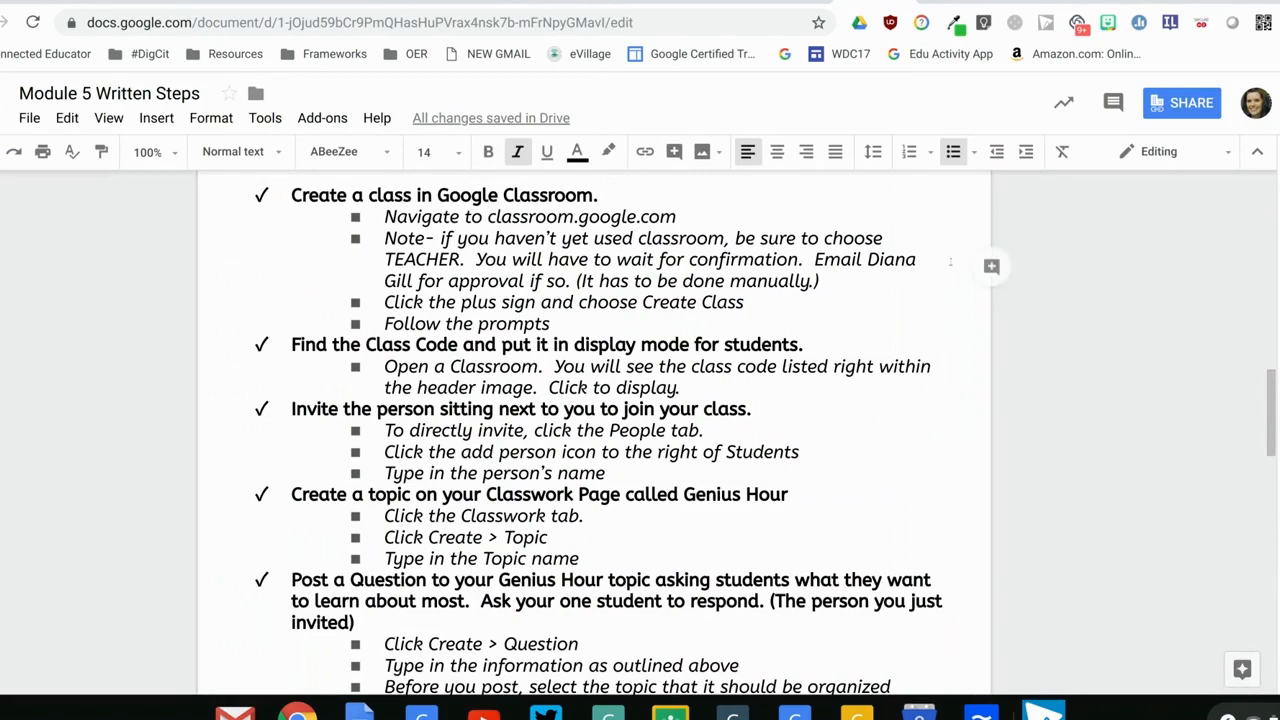
left_click_drag(289, 344, 865, 338)
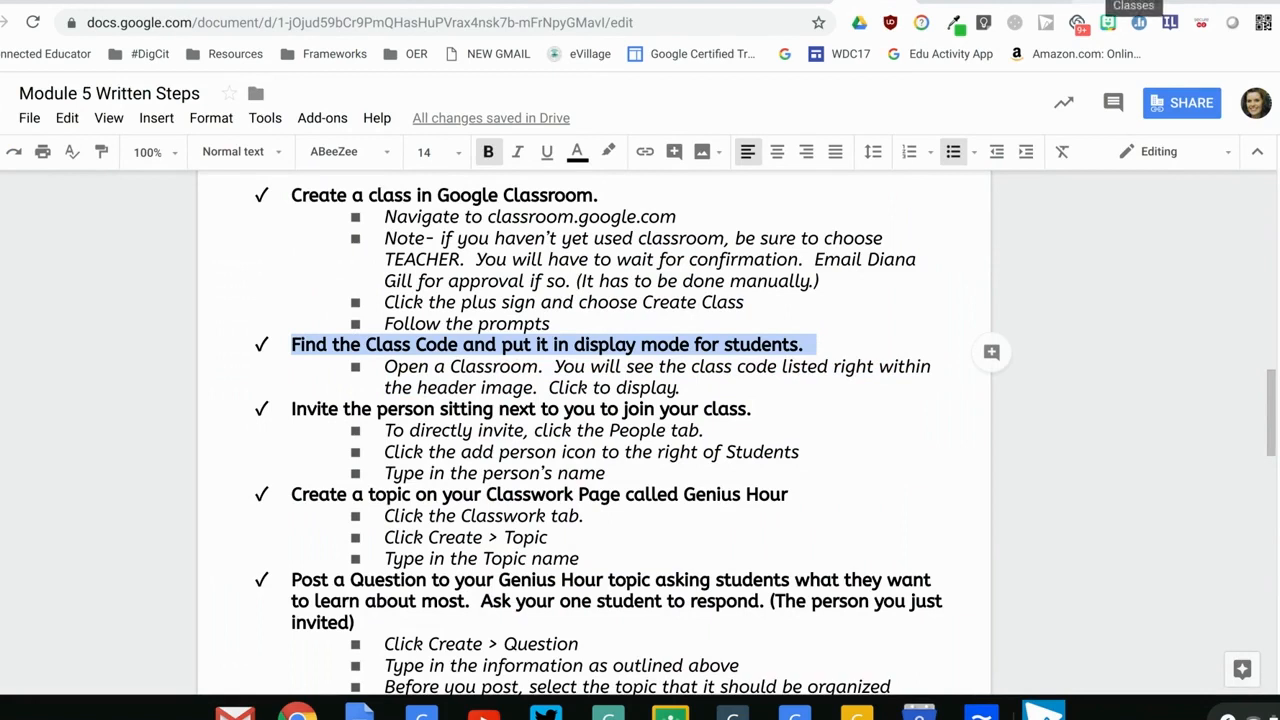
left_click(1113, 2)
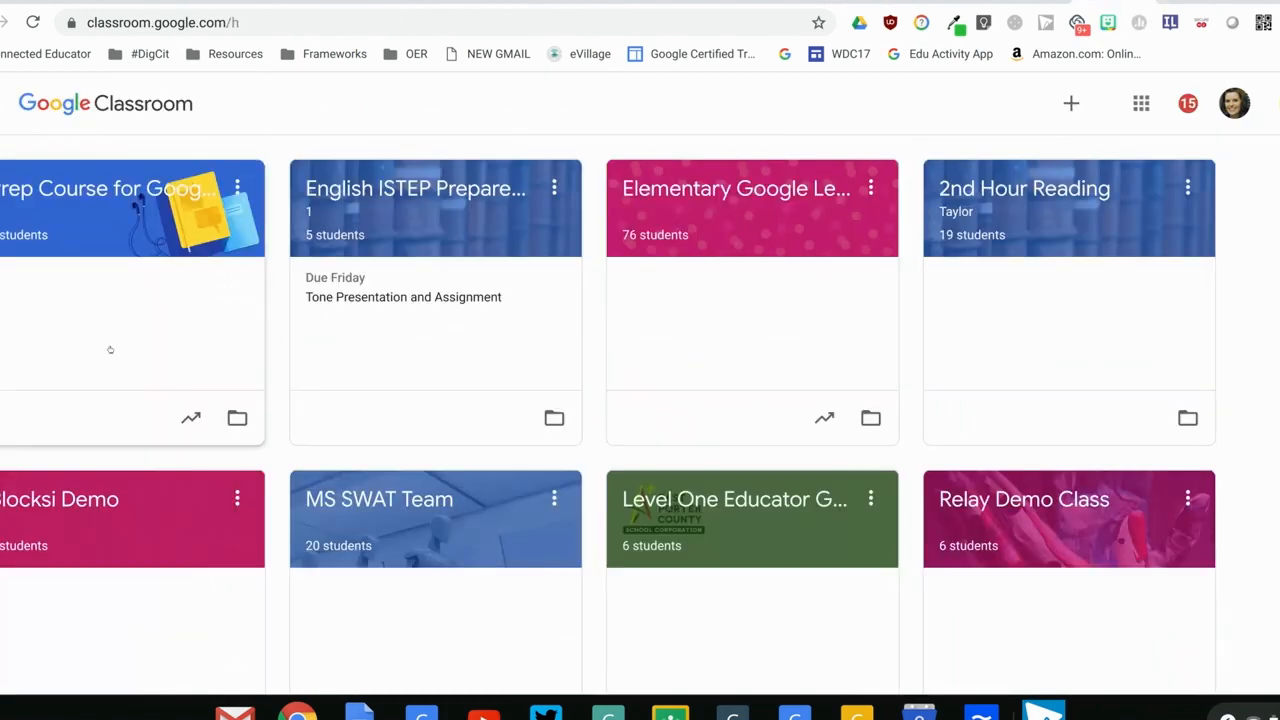
Open the Prep Course for Google Educator Level One class, show its class code enlarged, and close the display
left_click(104, 271)
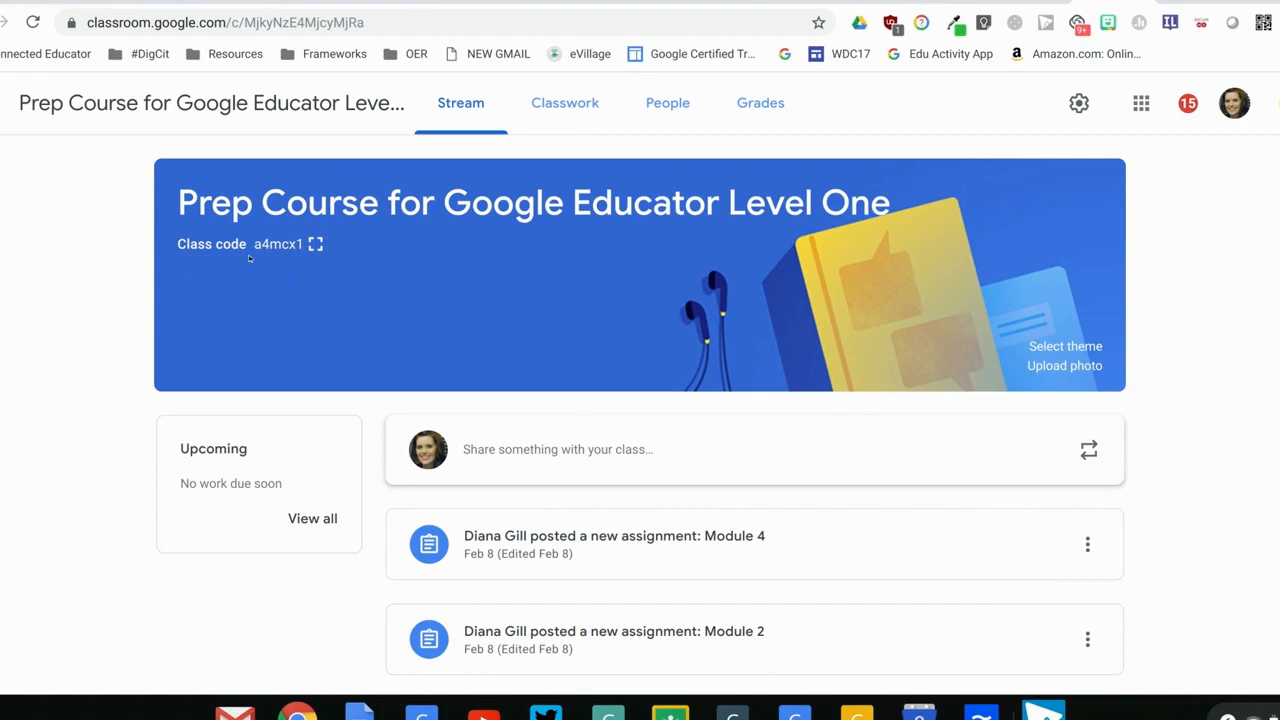
left_click(315, 246)
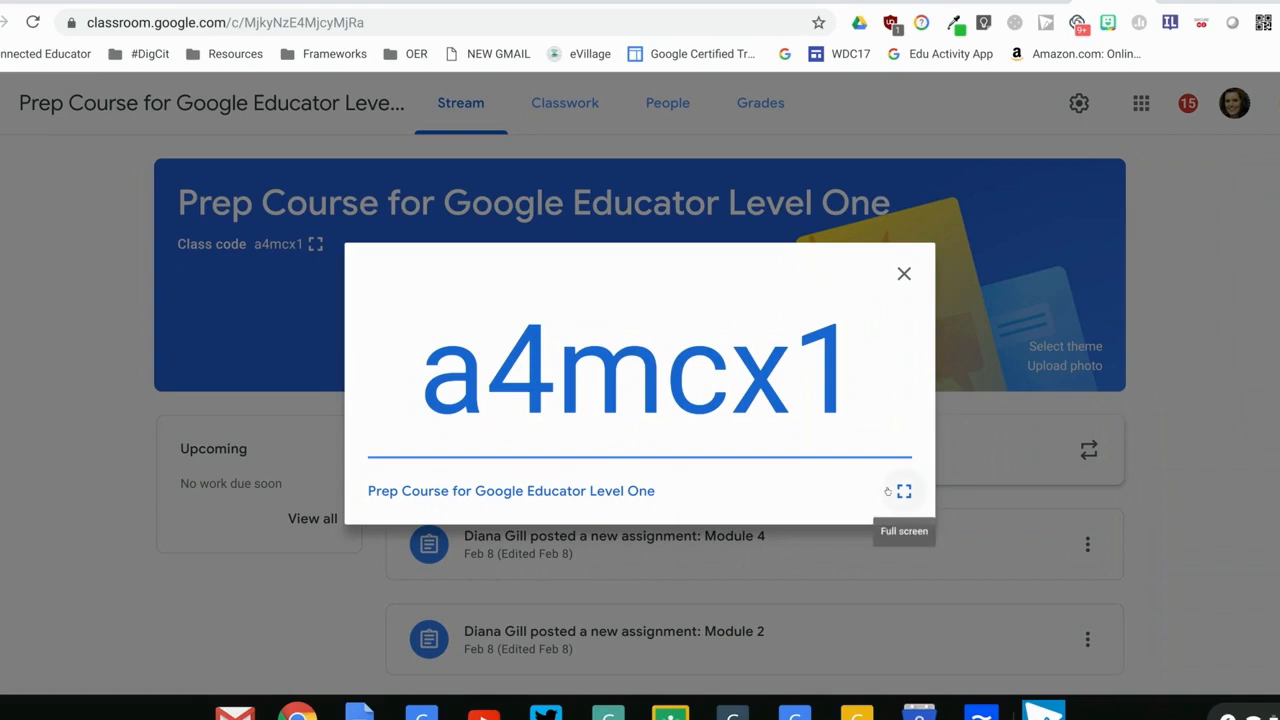
left_click(903, 274)
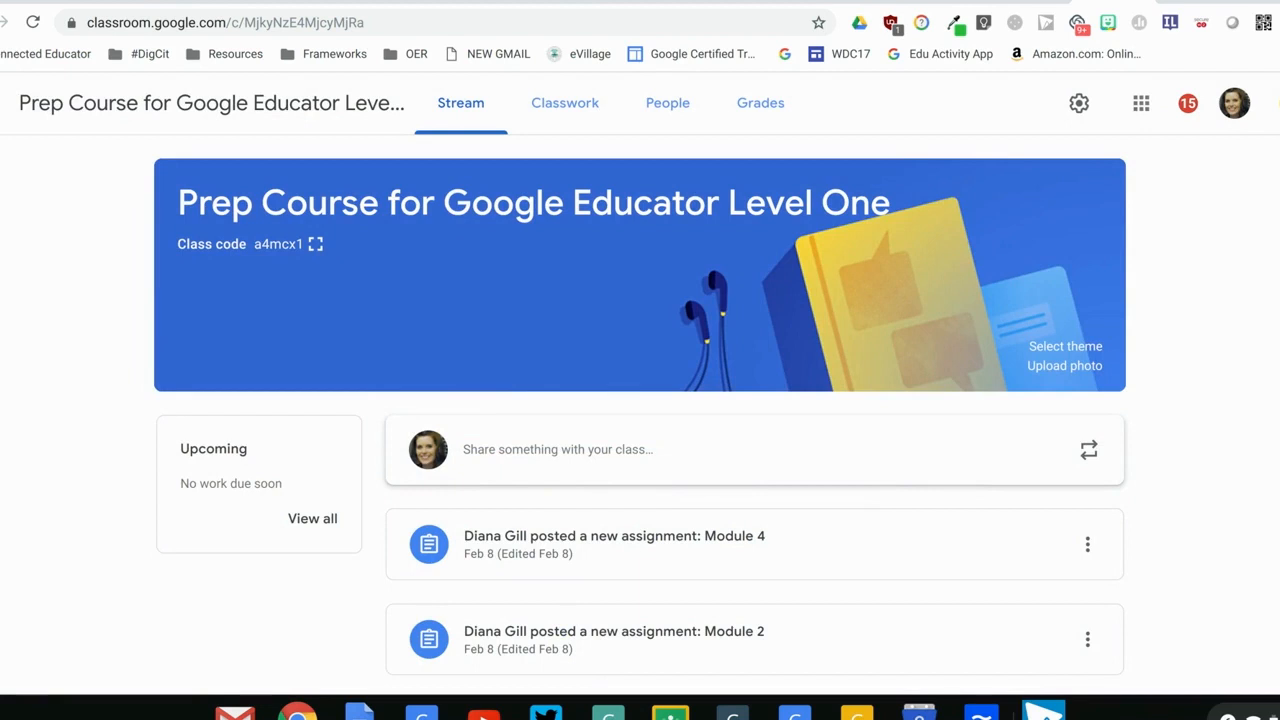
Open the student invitation form for the class roster and close it without inviting anyone
left_click(690, 101)
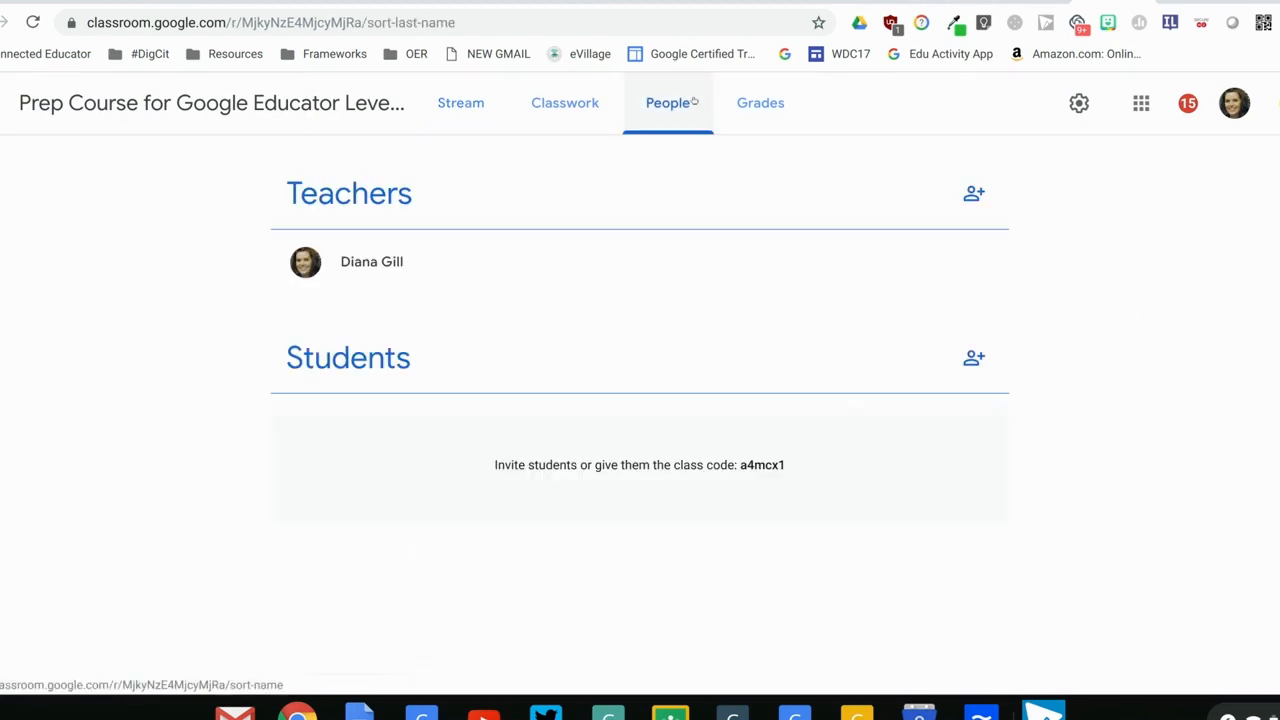
left_click(966, 364)
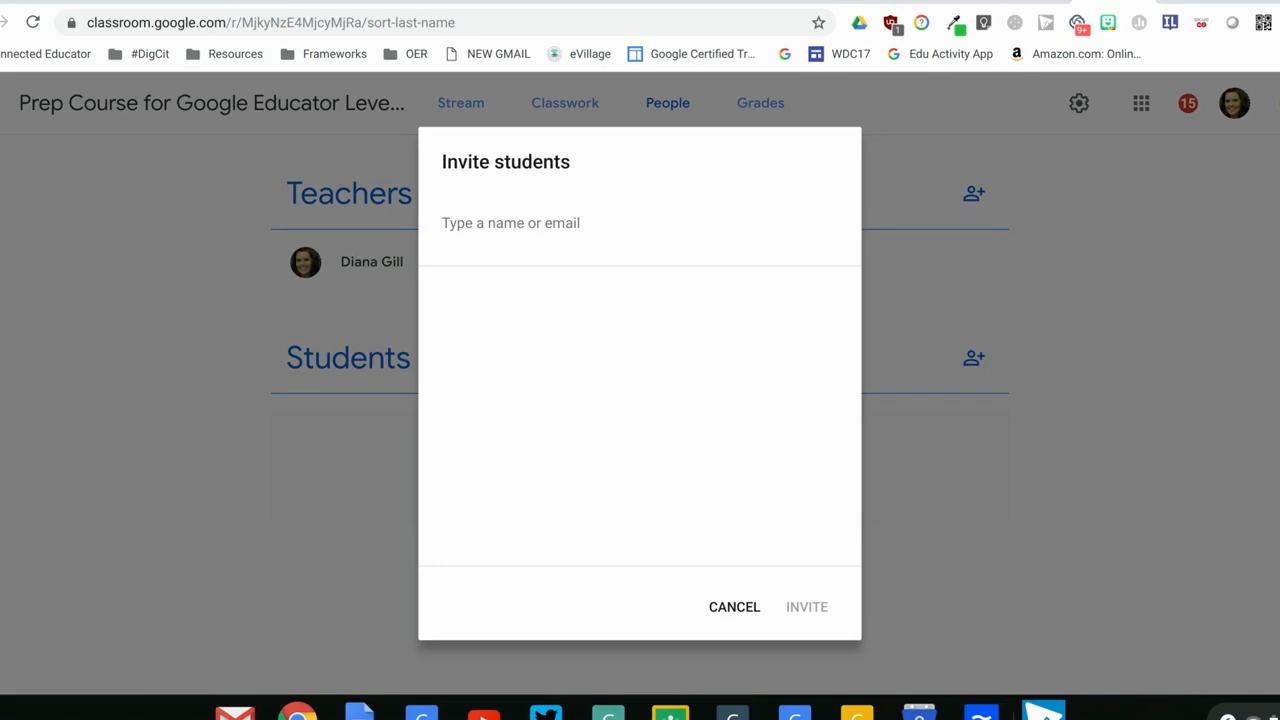
left_click(735, 607)
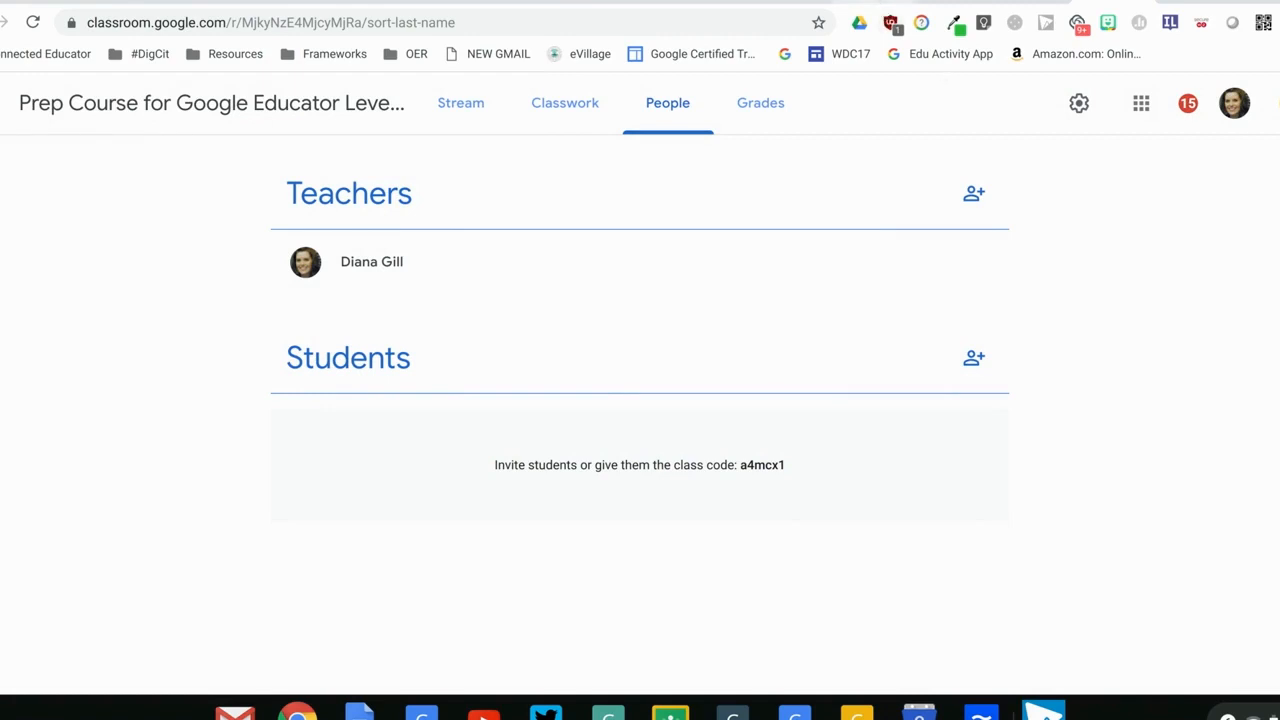
Check the written steps on inviting a classmate and creating a Genius Hour topic, and return to the class
left_click(882, 3)
left_click_drag(293, 409, 835, 412)
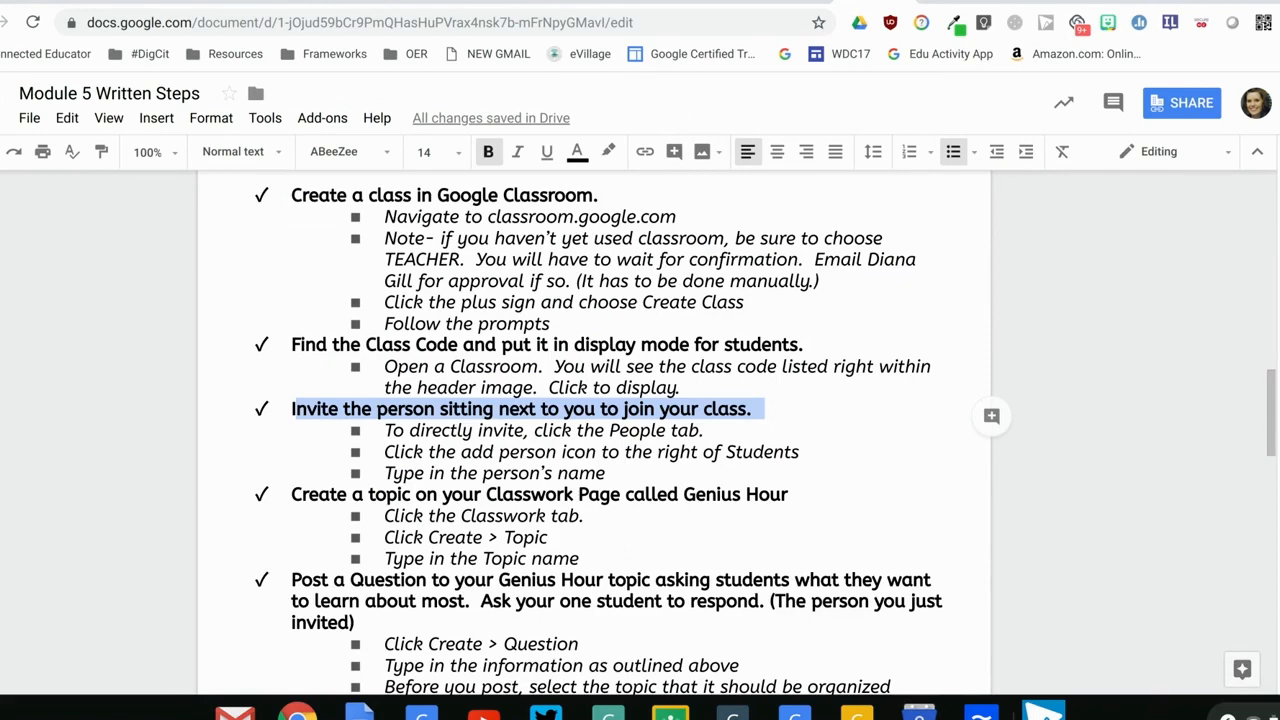
left_click_drag(1266, 408, 1265, 453)
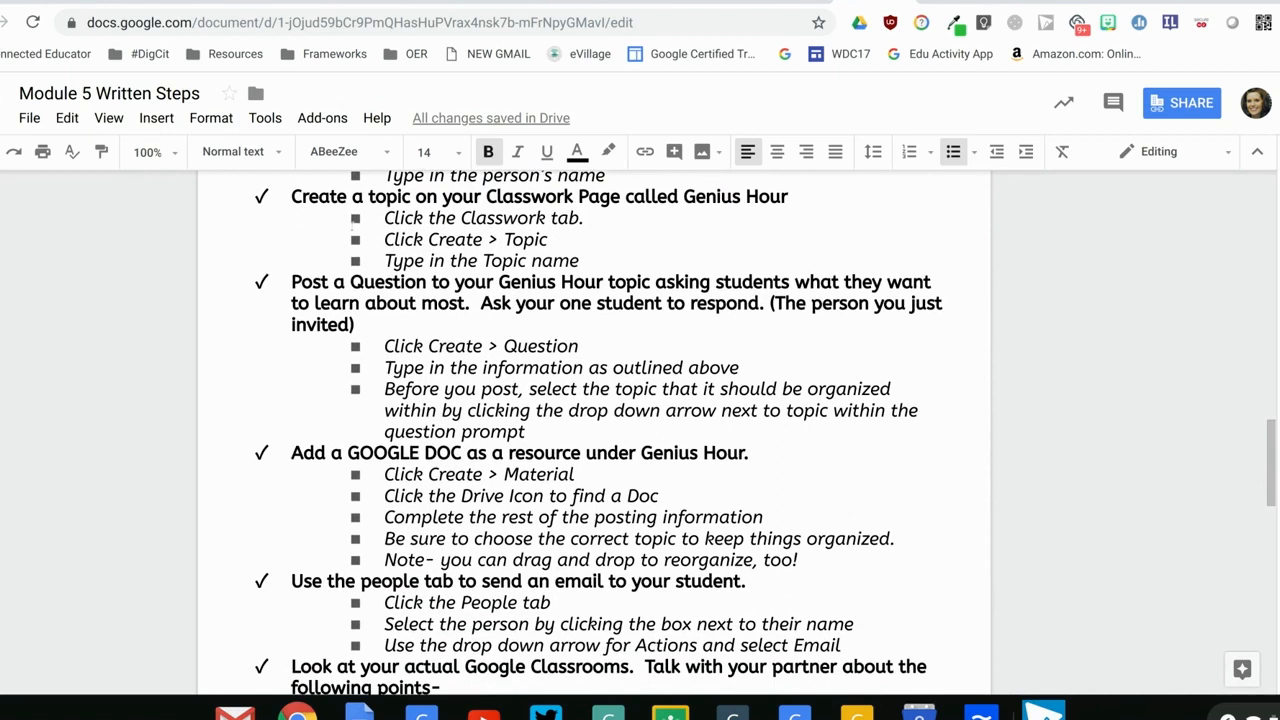
left_click_drag(328, 196, 800, 198)
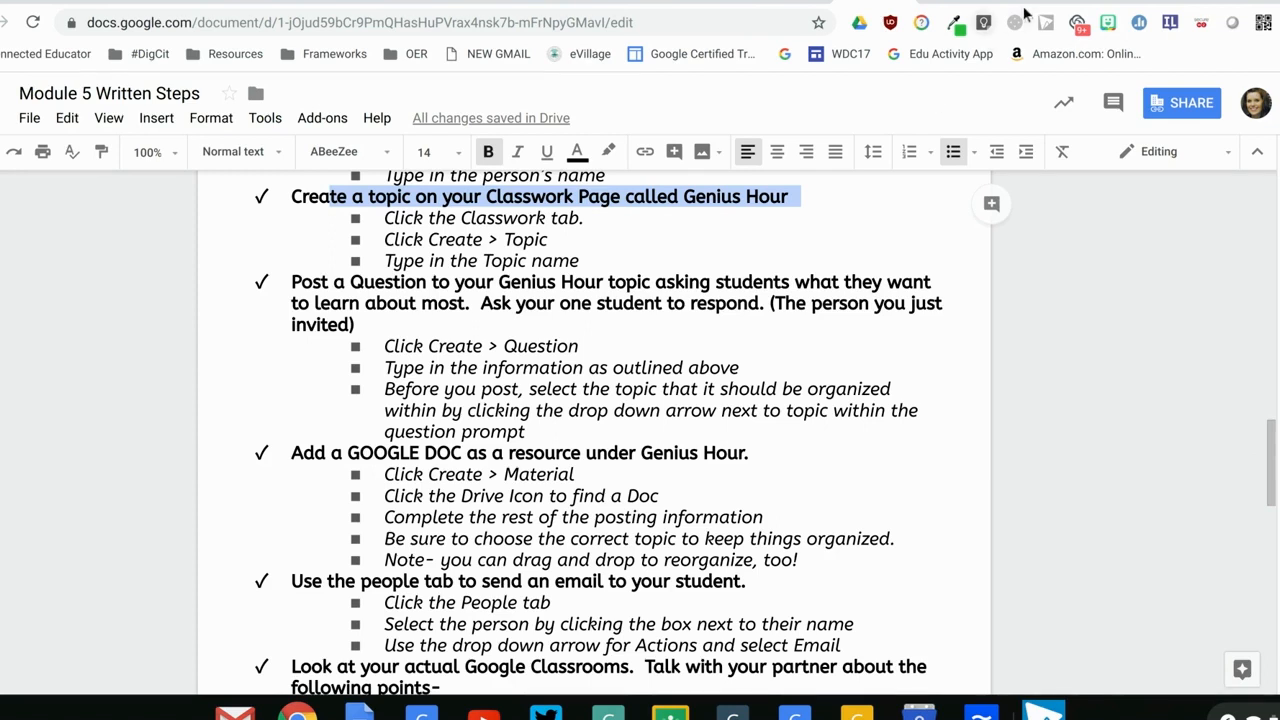
left_click(1092, 1)
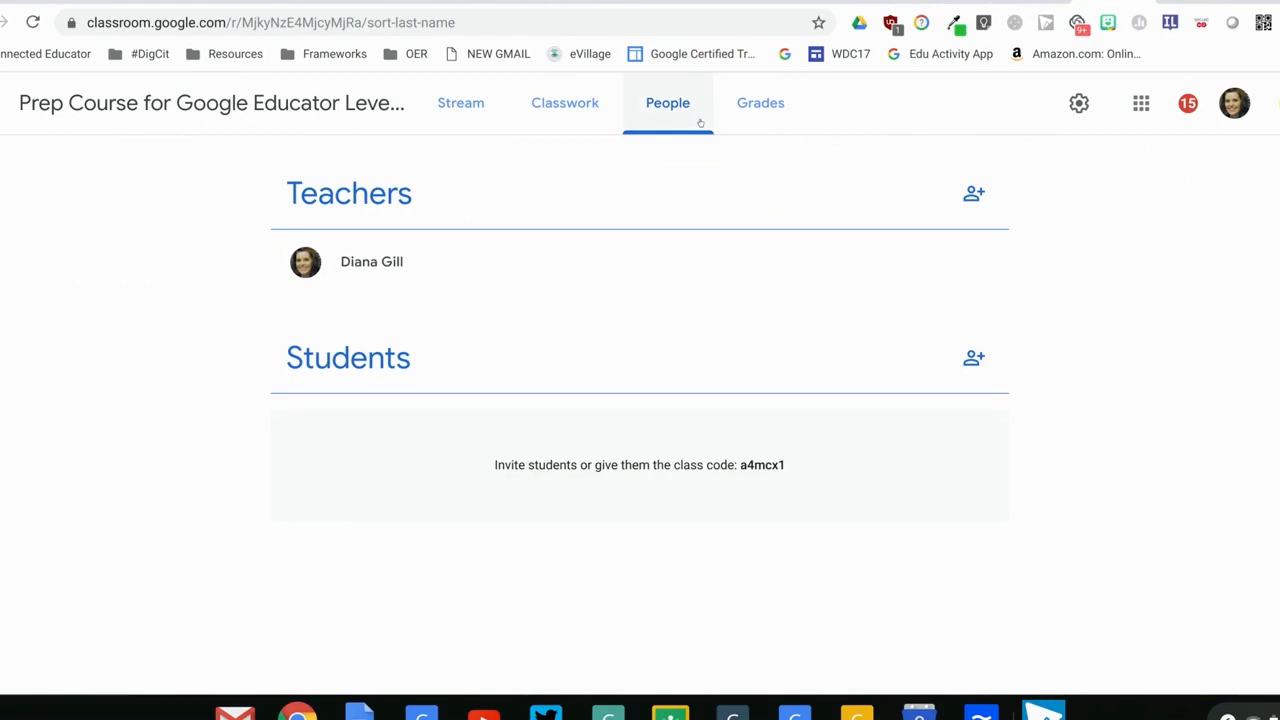
Open the class's Classwork page and examine how its assignments and materials are organized under topics
left_click(566, 107)
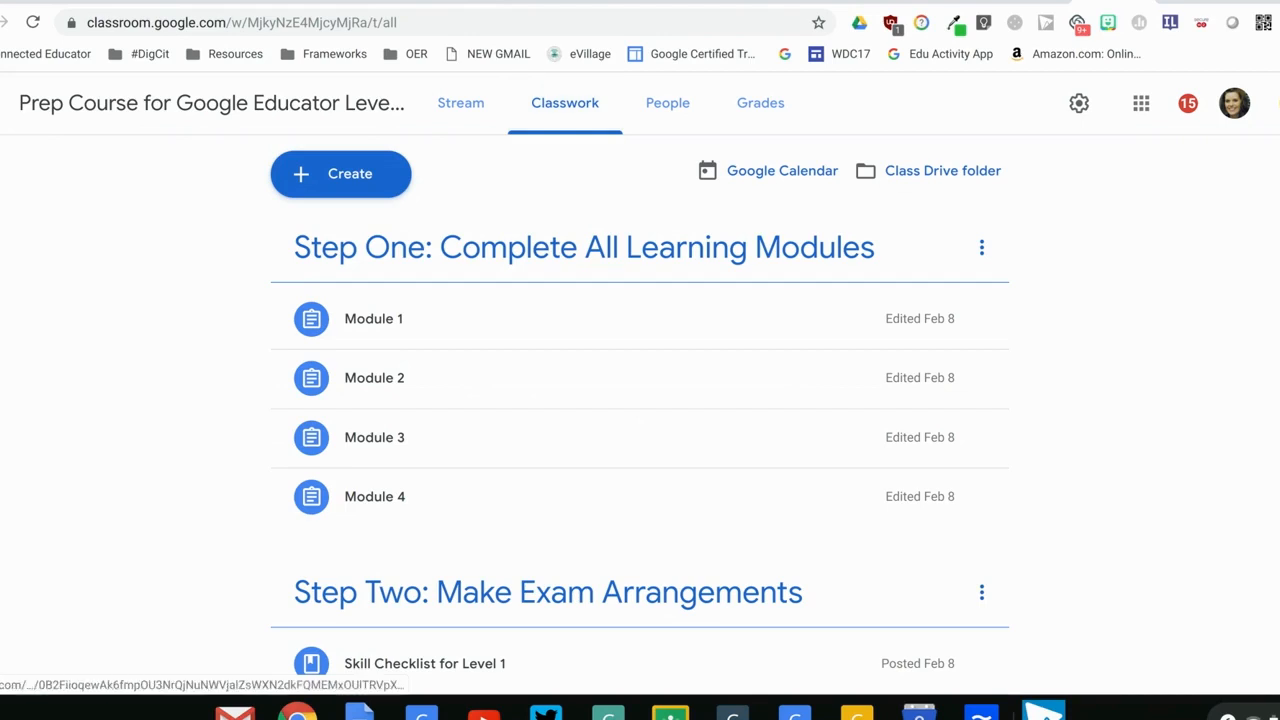
scroll(640, 400, "down", 1)
scroll(640, 400, "up", 1)
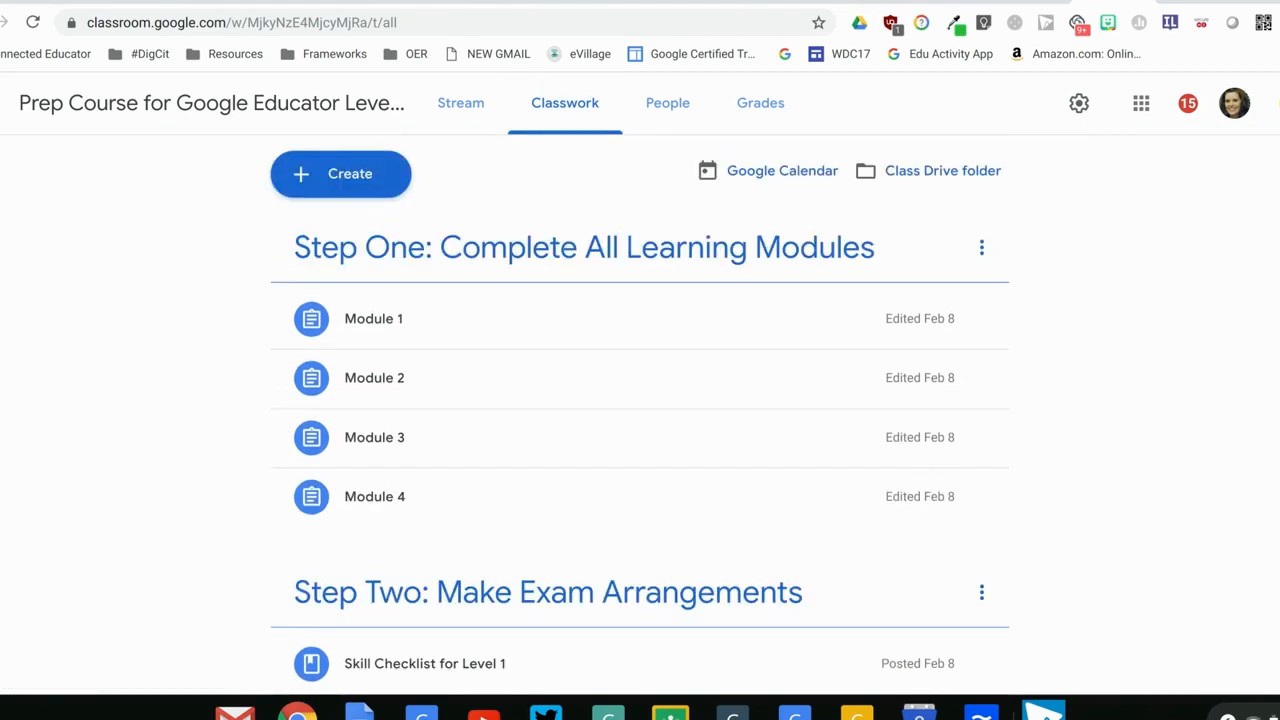
Open the form for adding a new topic to the Classwork page and cancel it without creating one
scroll(640, 400, "down", 1)
scroll(640, 400, "up", 1)
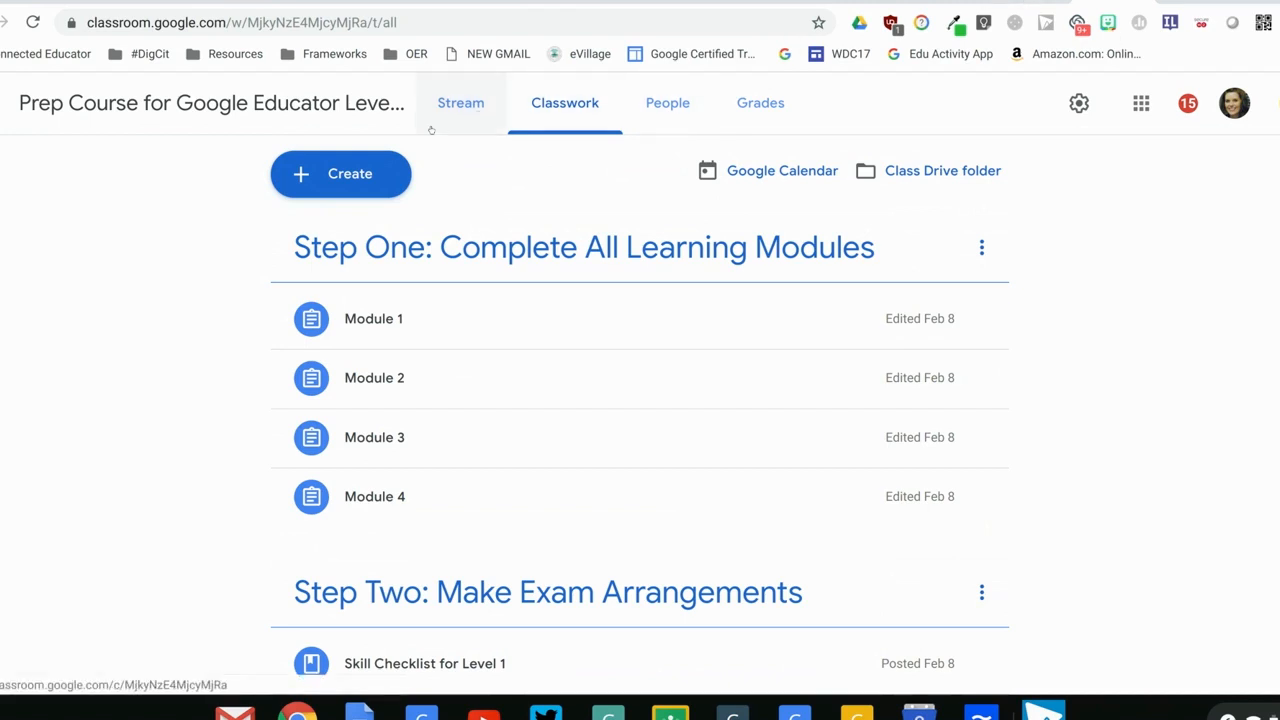
left_click(380, 173)
left_click(357, 483)
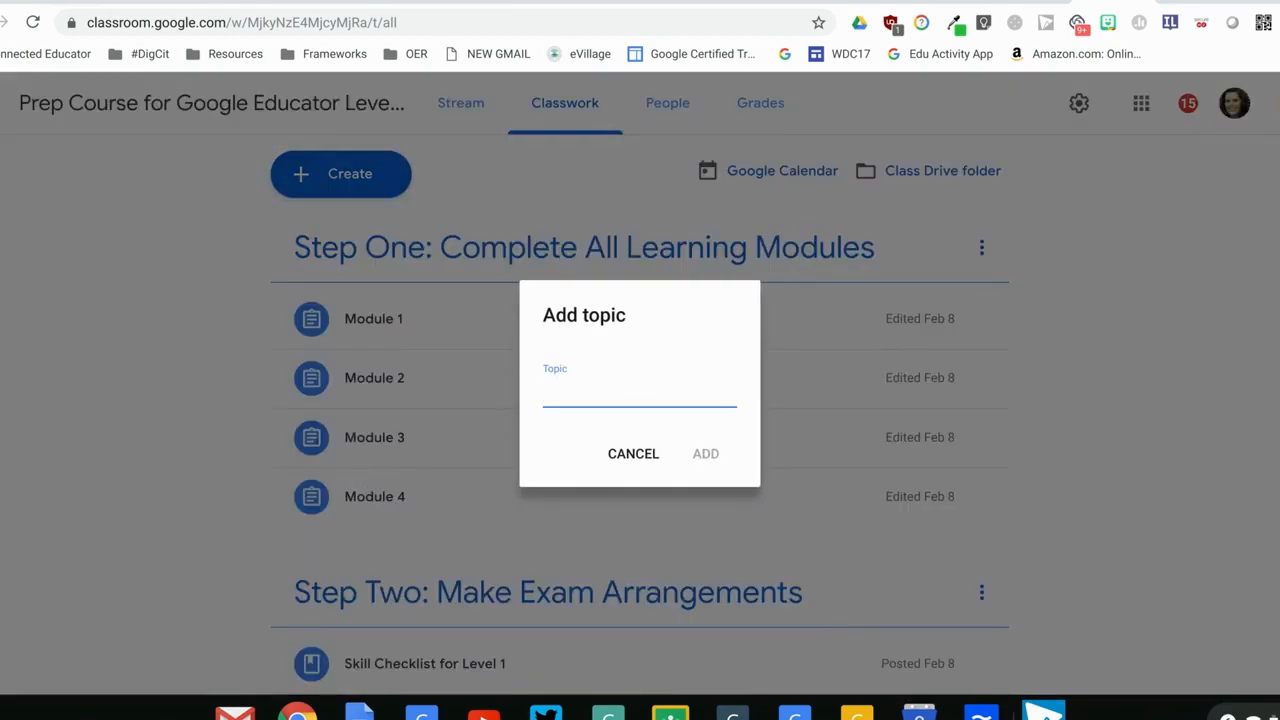
left_click(628, 448)
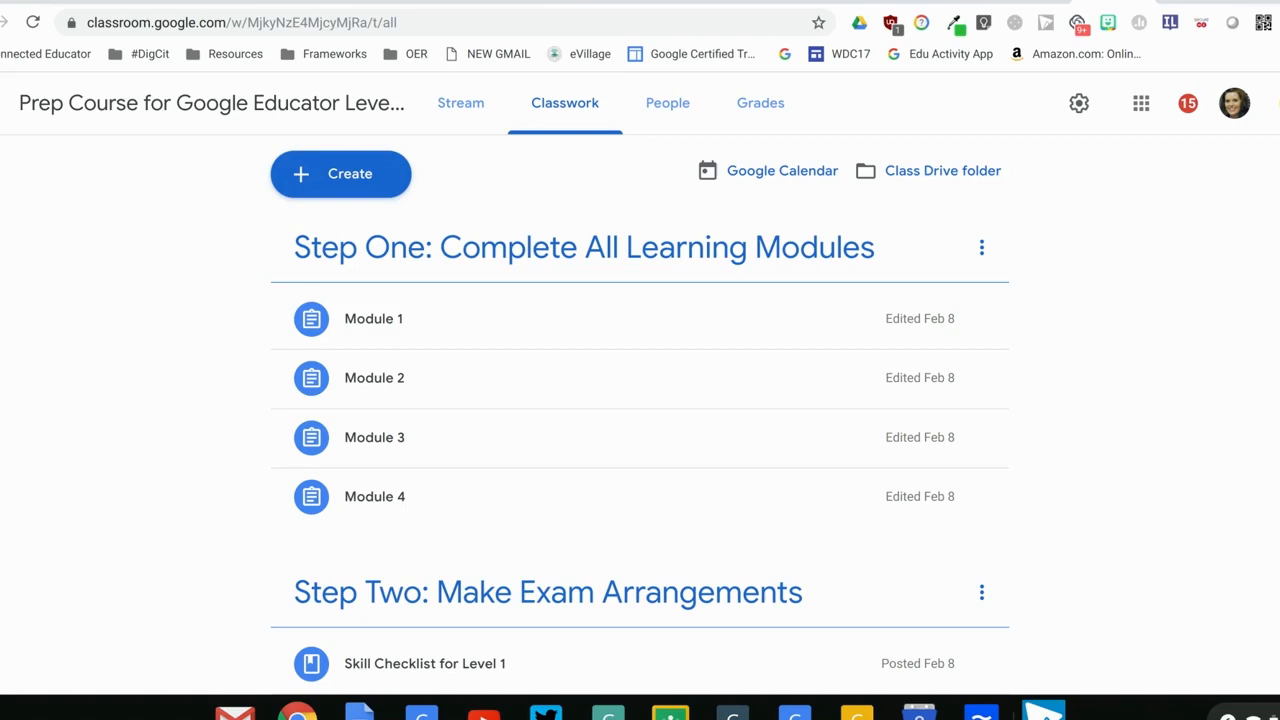
Check the written step on posting a question to the Genius Hour topic and return to the class
left_click(875, 2)
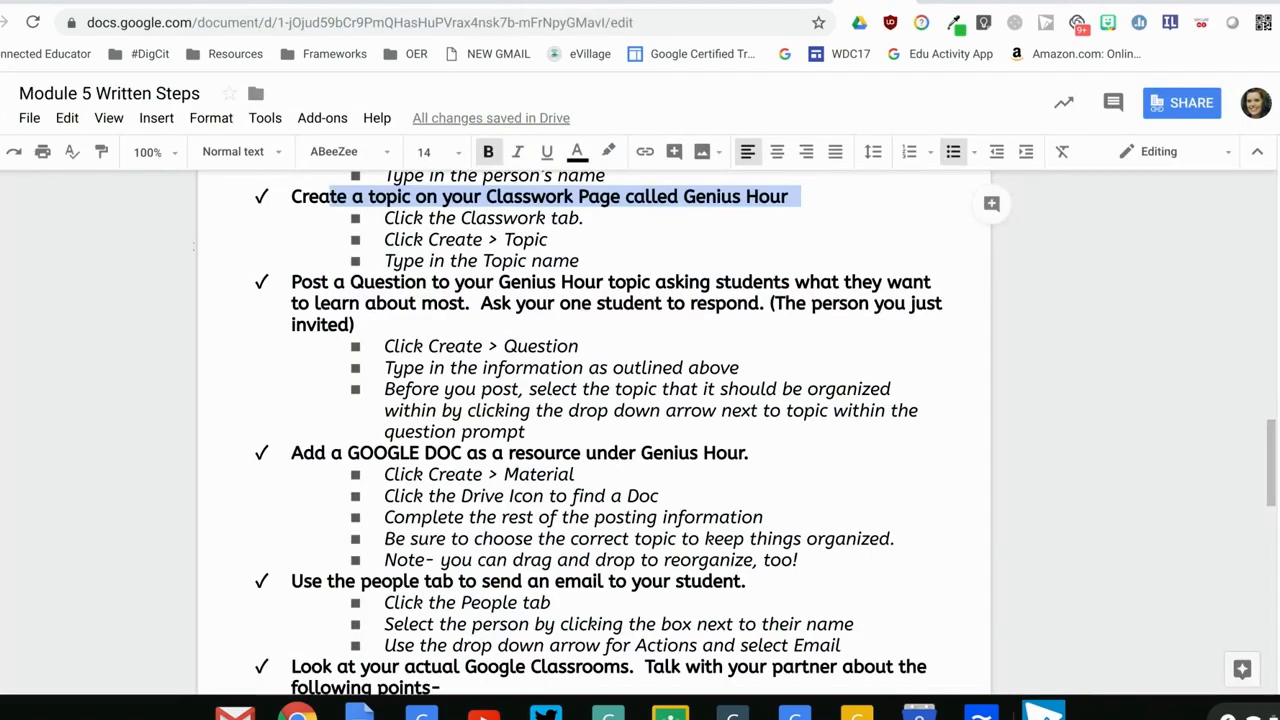
left_click_drag(283, 283, 373, 324)
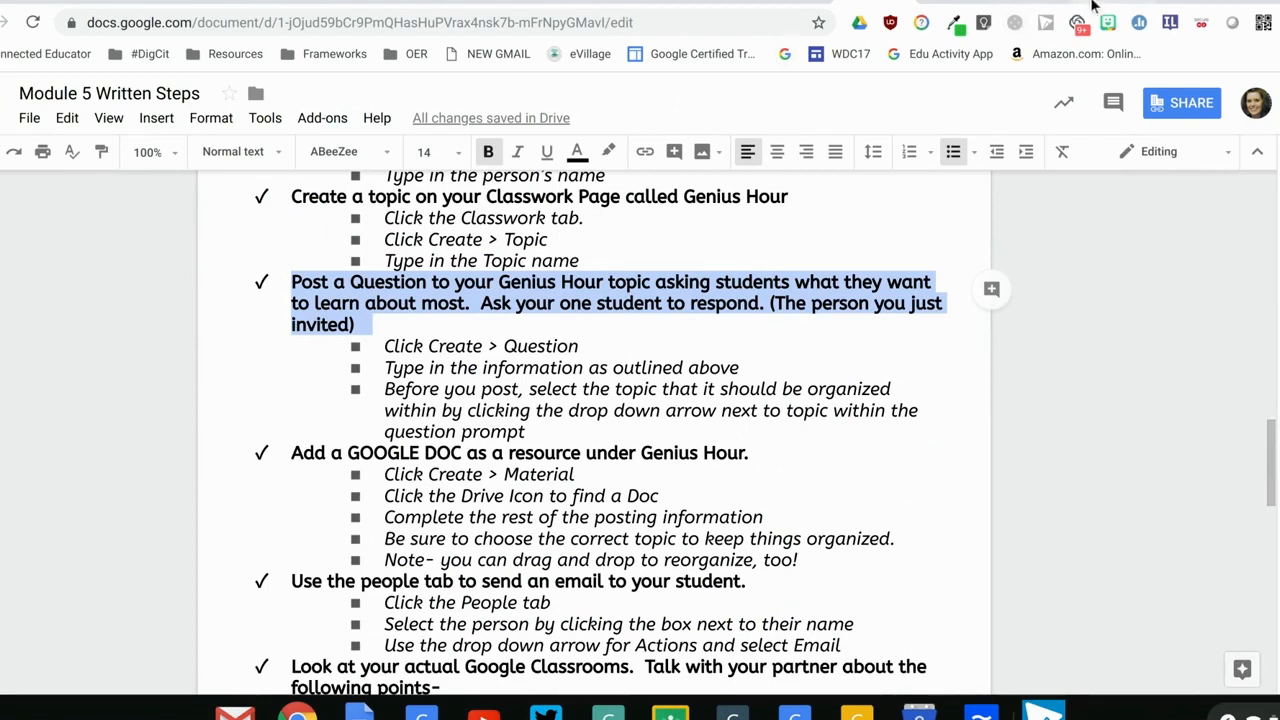
left_click(1093, 5)
Open a new question form, view its topic choices, and close it without posting
left_click(395, 178)
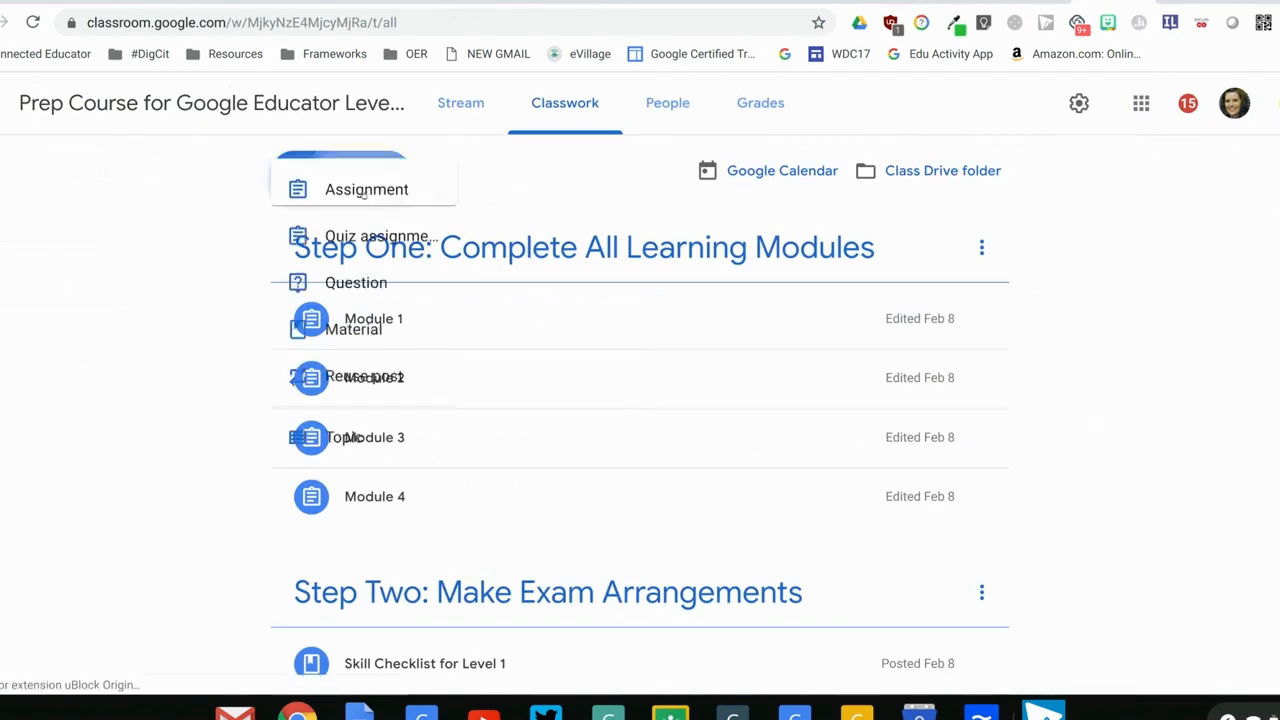
left_click(414, 345)
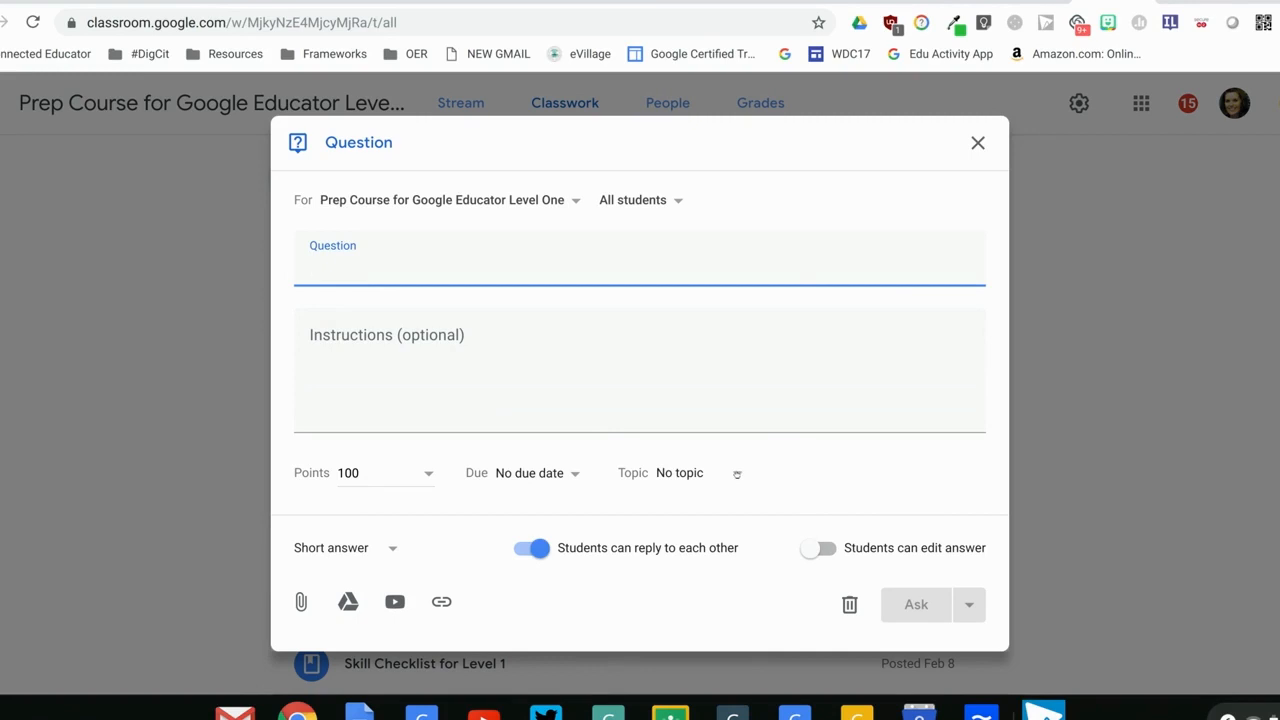
left_click(737, 475)
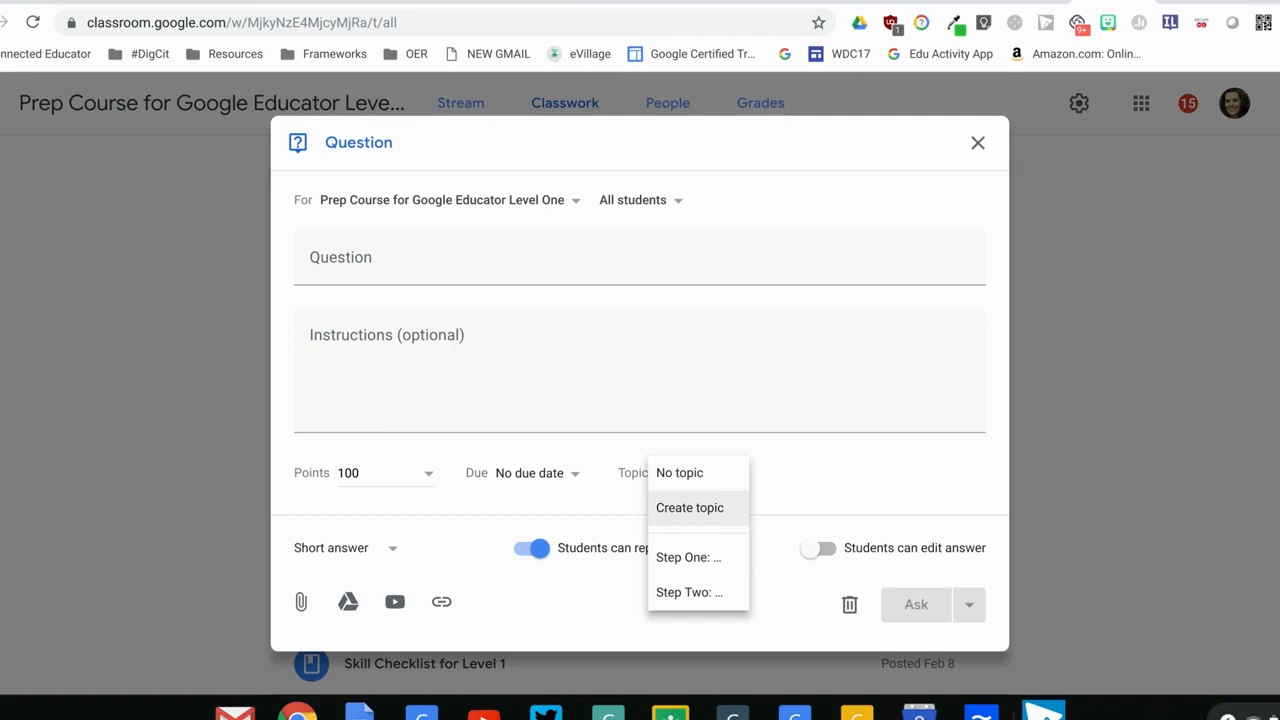
left_click(977, 141)
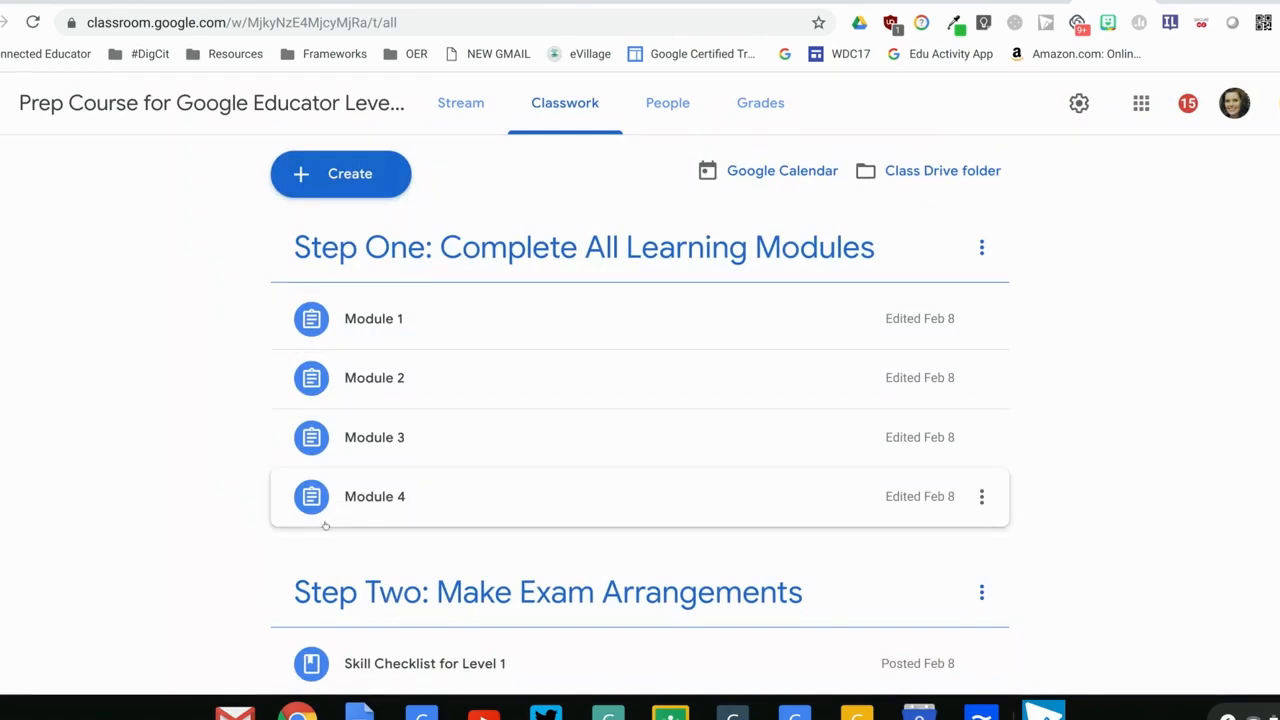
Try to move Module 4 higher in the Step One topic's list
left_click_drag(337, 508, 356, 430)
left_click_drag(373, 495, 394, 402)
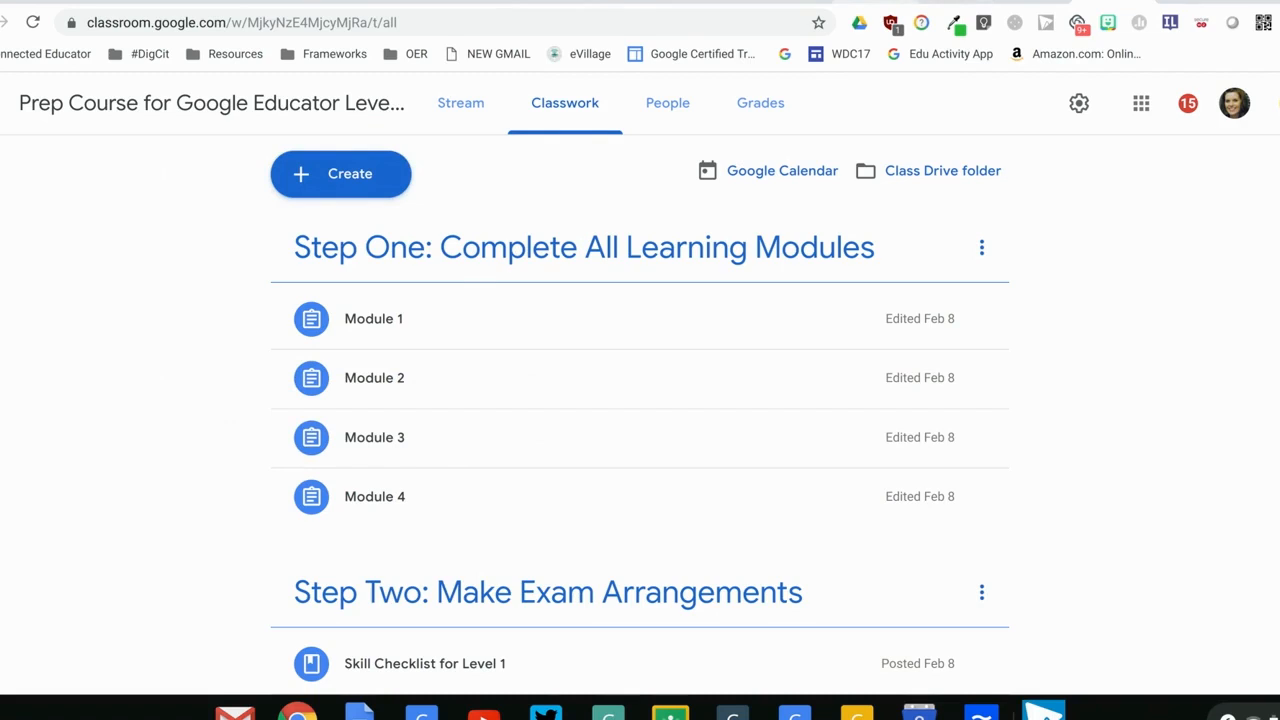
Check the written step on adding a Google Doc as a resource under Genius Hour and return to the class
left_click(872, 2)
left_click_drag(291, 452, 760, 452)
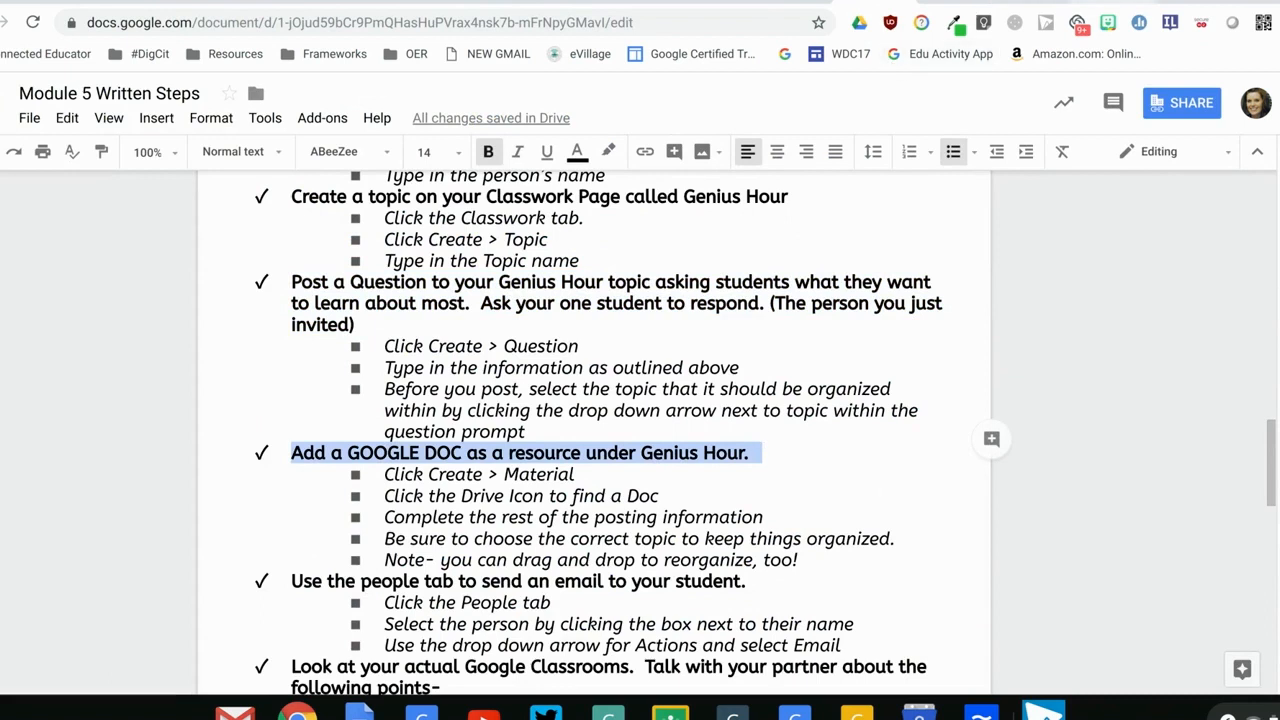
left_click(1116, 2)
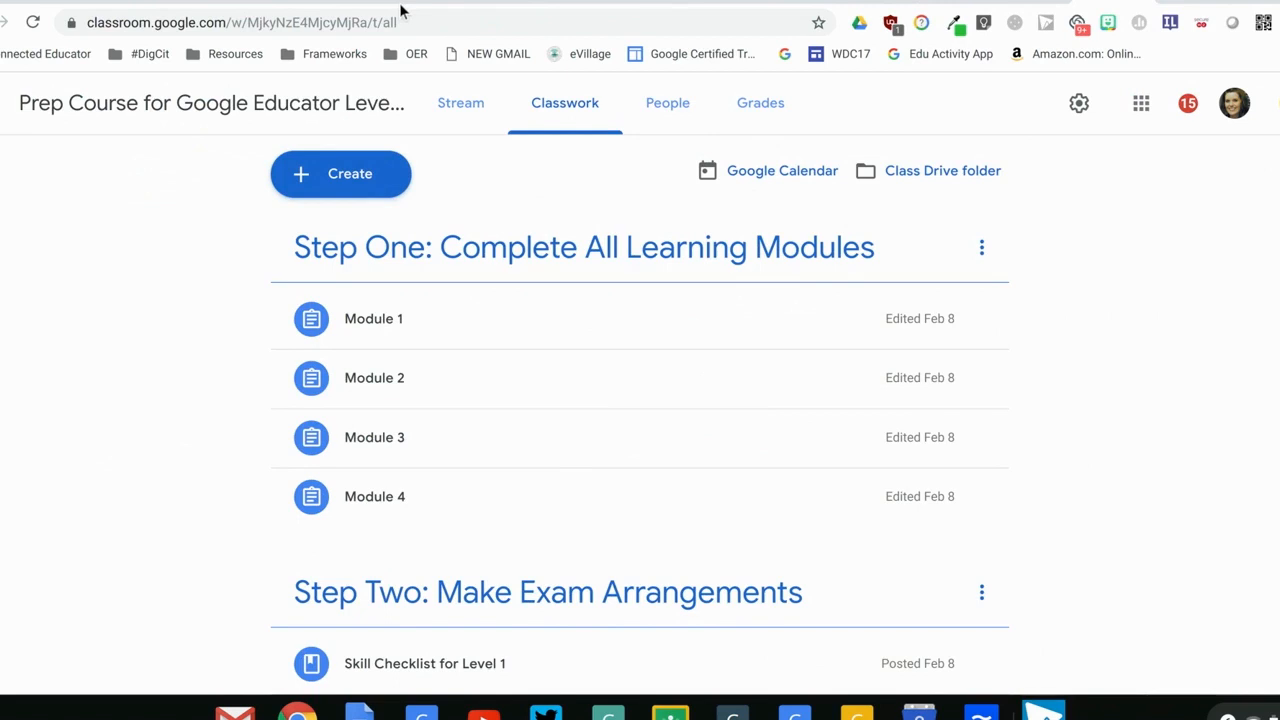
Start a new class material and attach the Module 5 Written Steps document from Google Drive
left_click(374, 175)
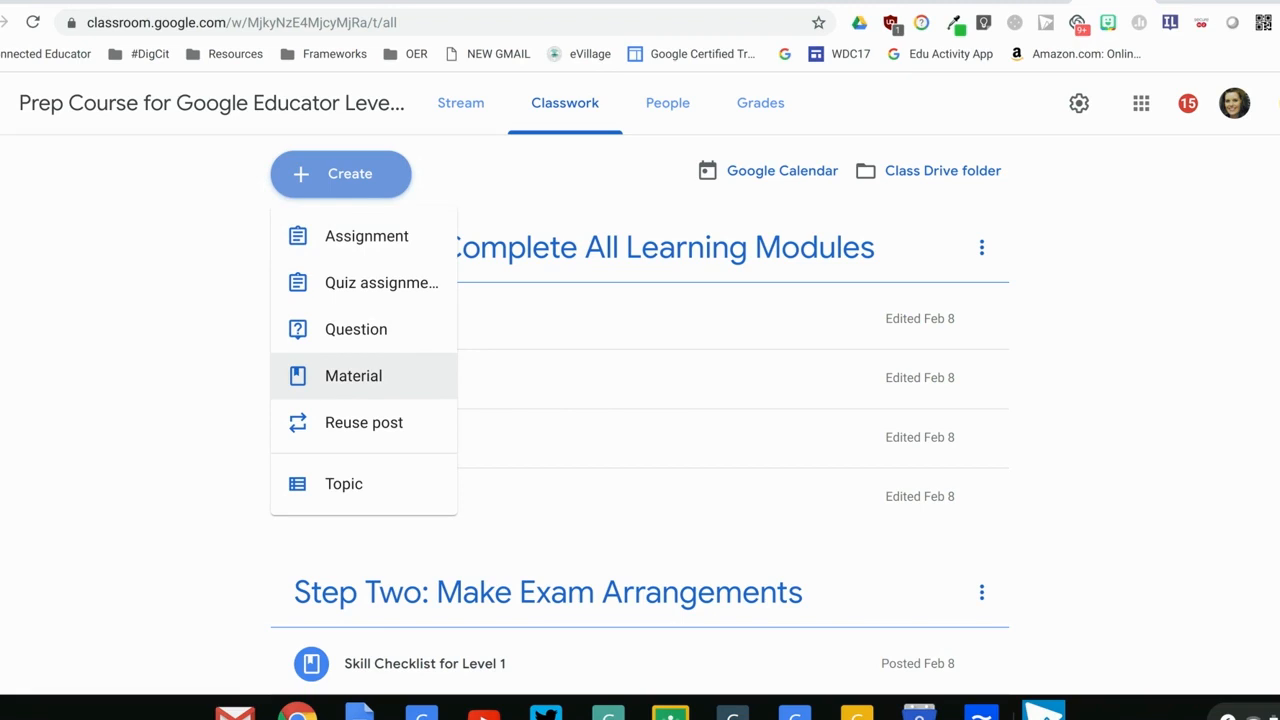
left_click(410, 372)
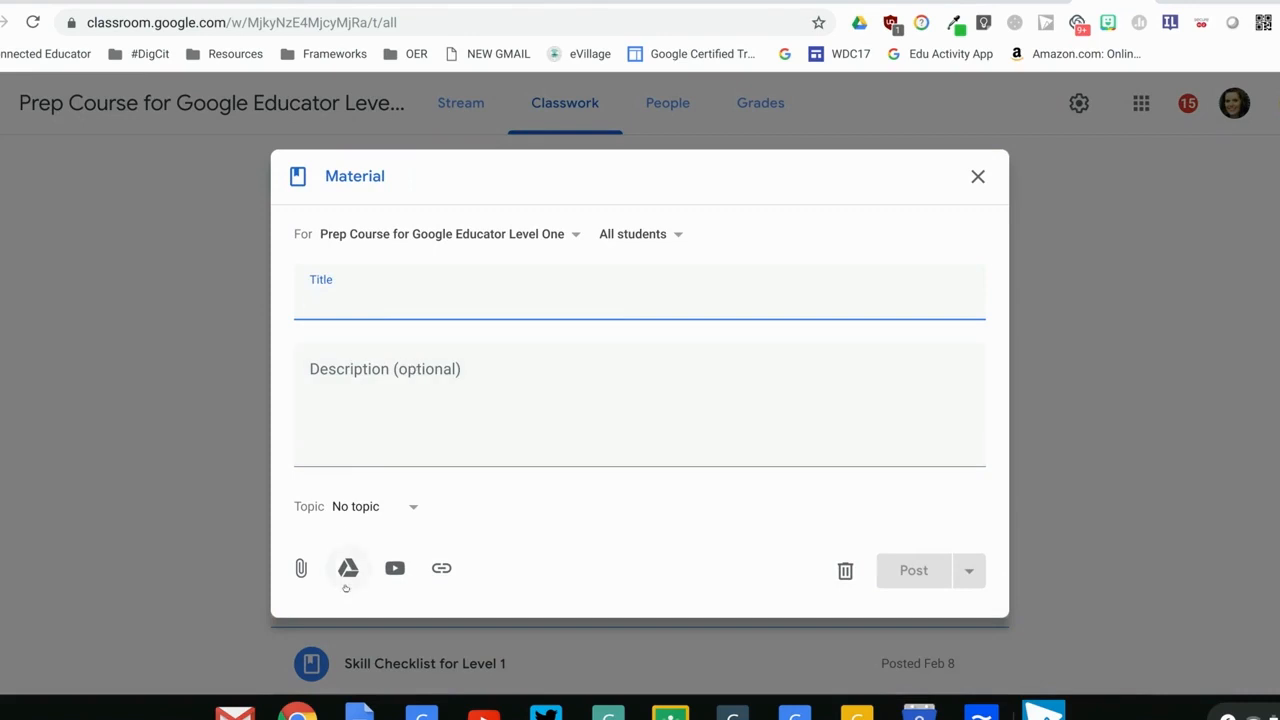
left_click(348, 570)
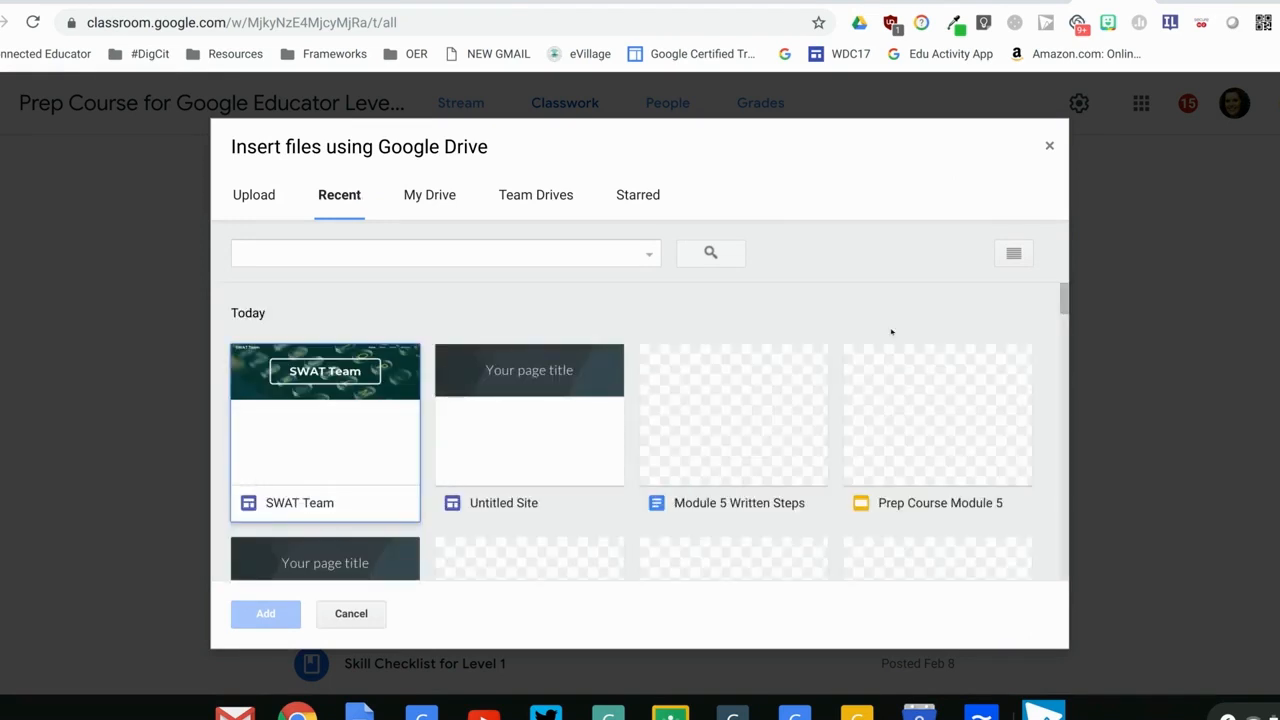
left_click(756, 413)
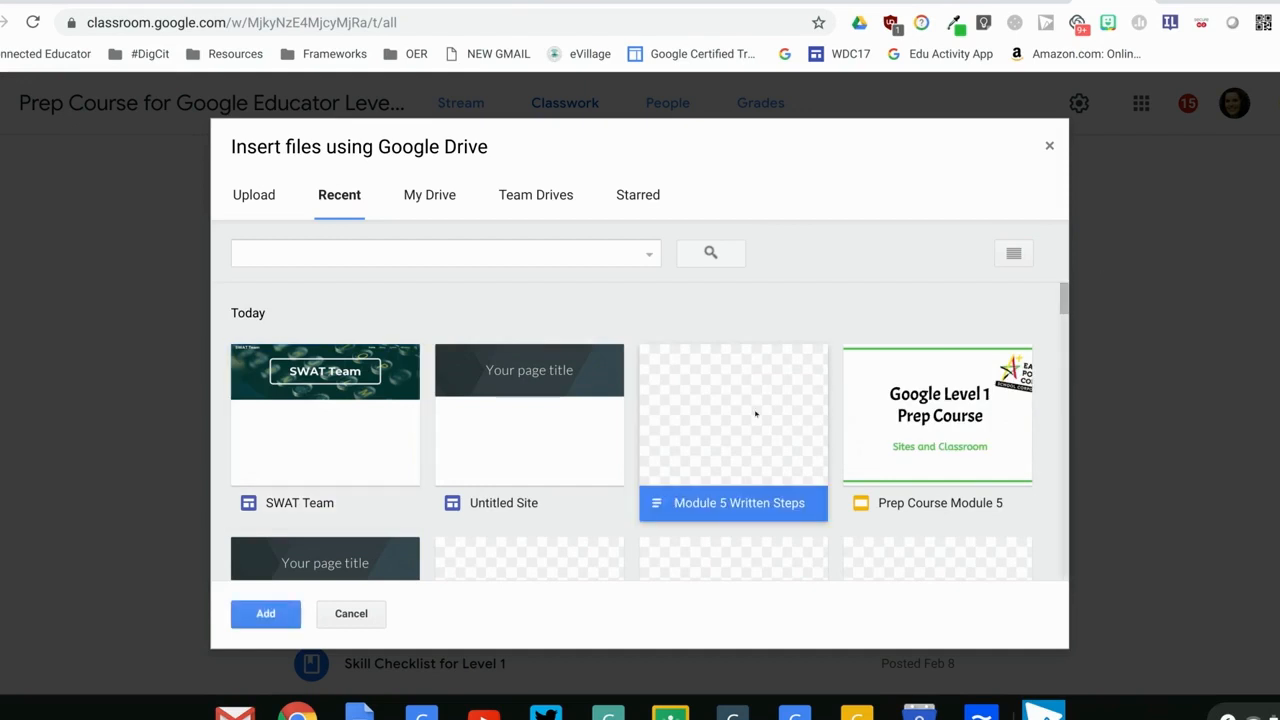
left_click(265, 614)
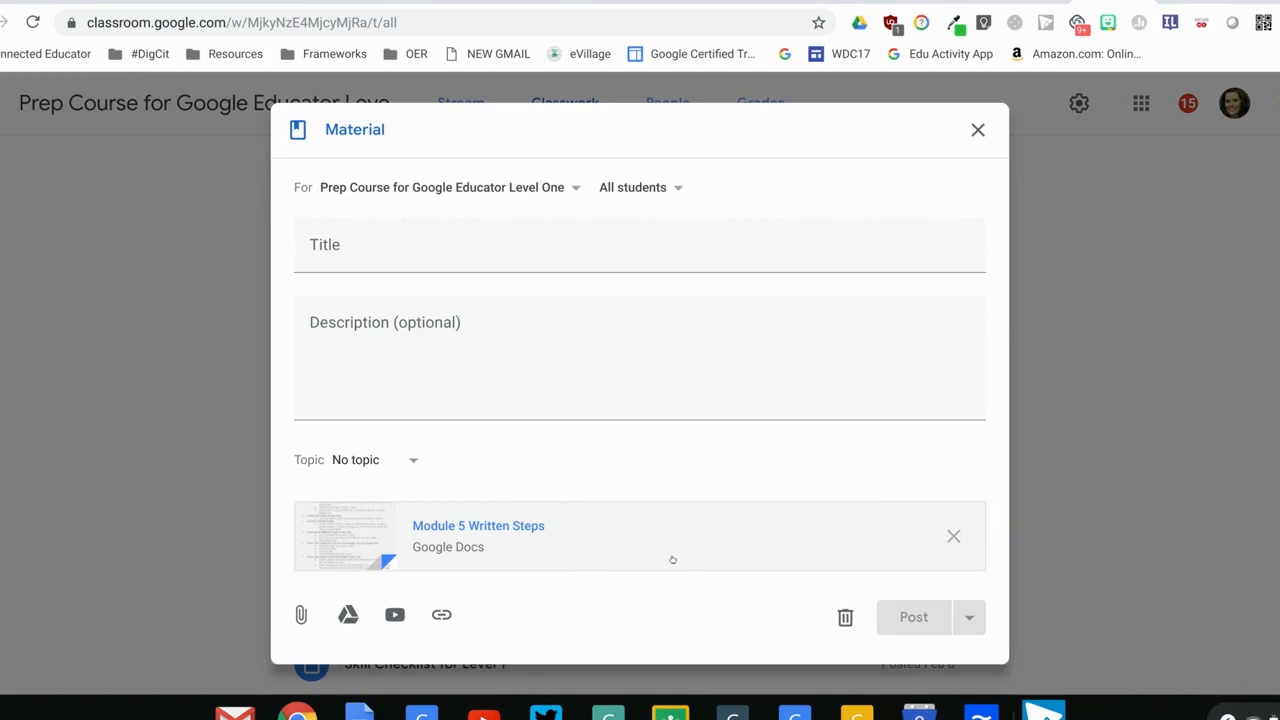
View the topic choices for the material and close the form without posting it
left_click(408, 459)
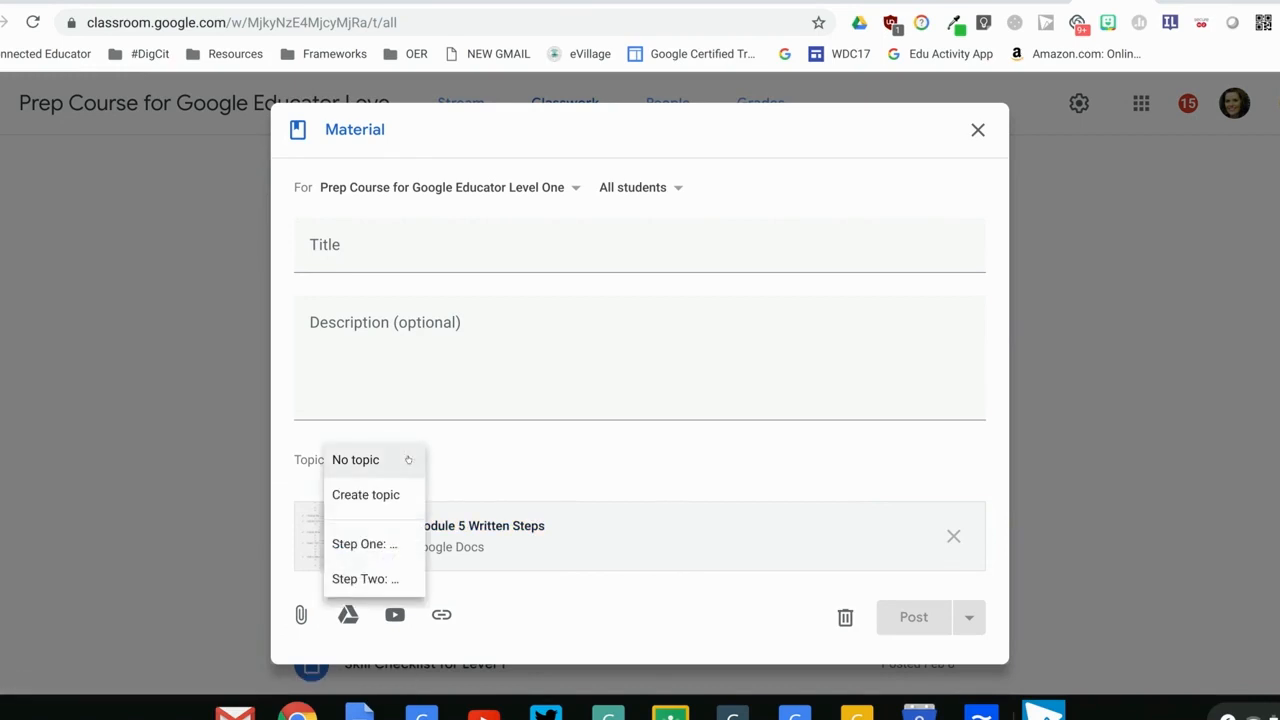
left_click(978, 131)
left_click(979, 133)
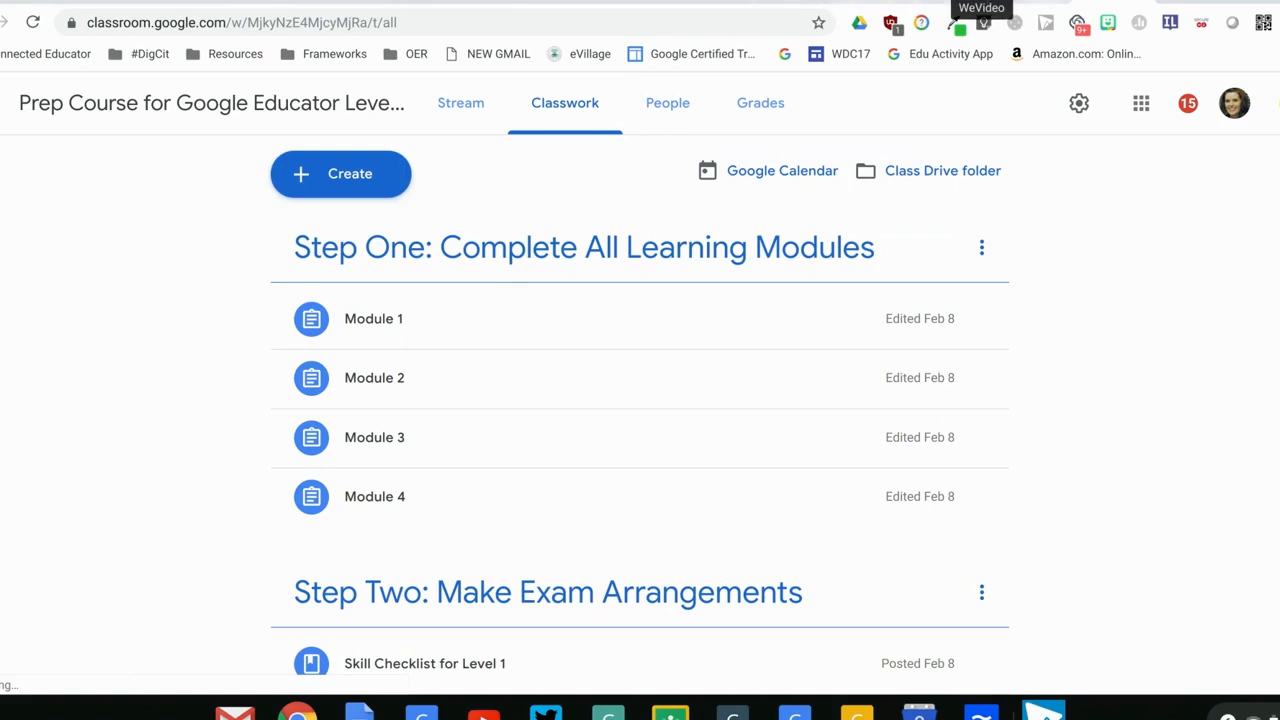
Check the written step on emailing a student from the people page and return to the class
left_click(880, 2)
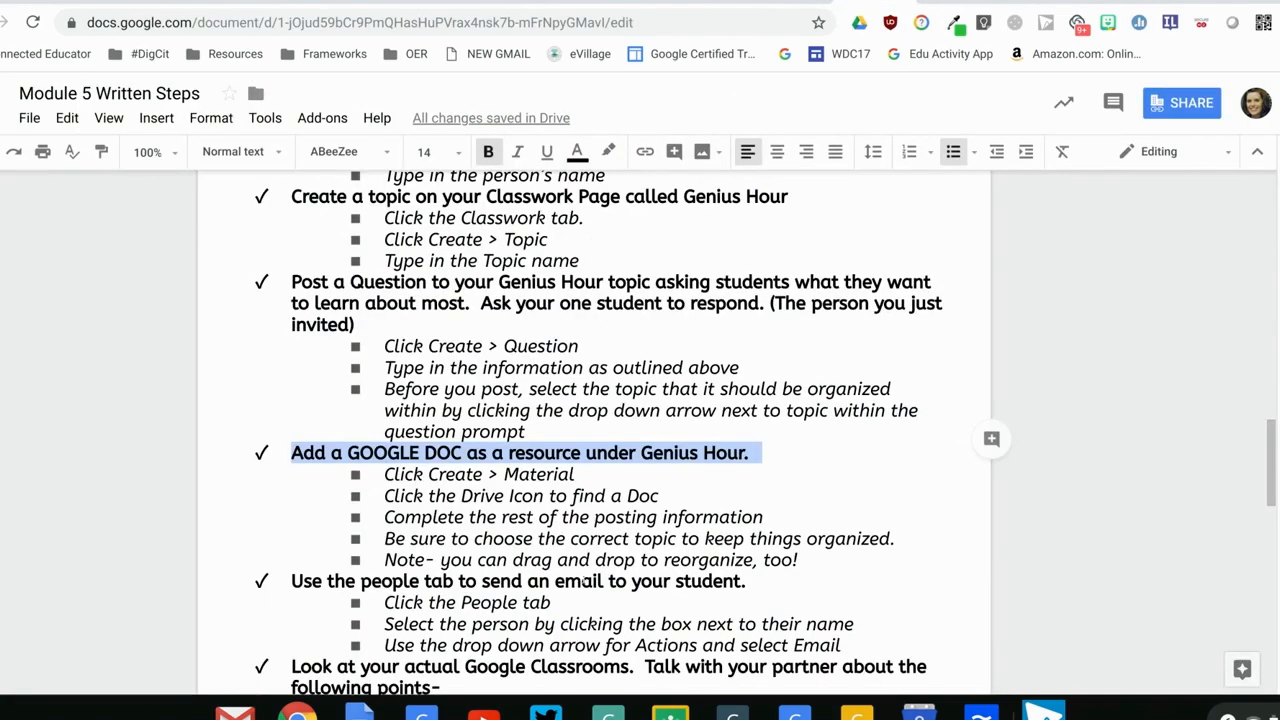
double_click(584, 581)
left_click_drag(1272, 463, 1272, 506)
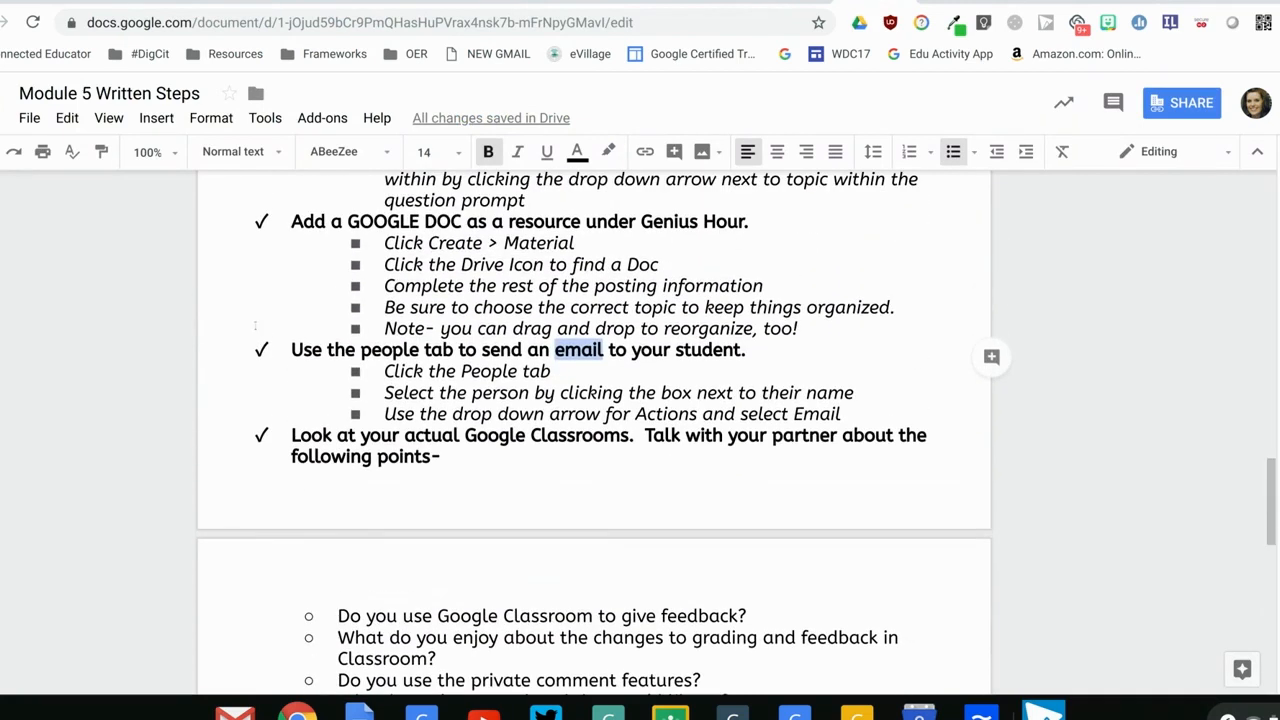
left_click_drag(278, 350, 746, 350)
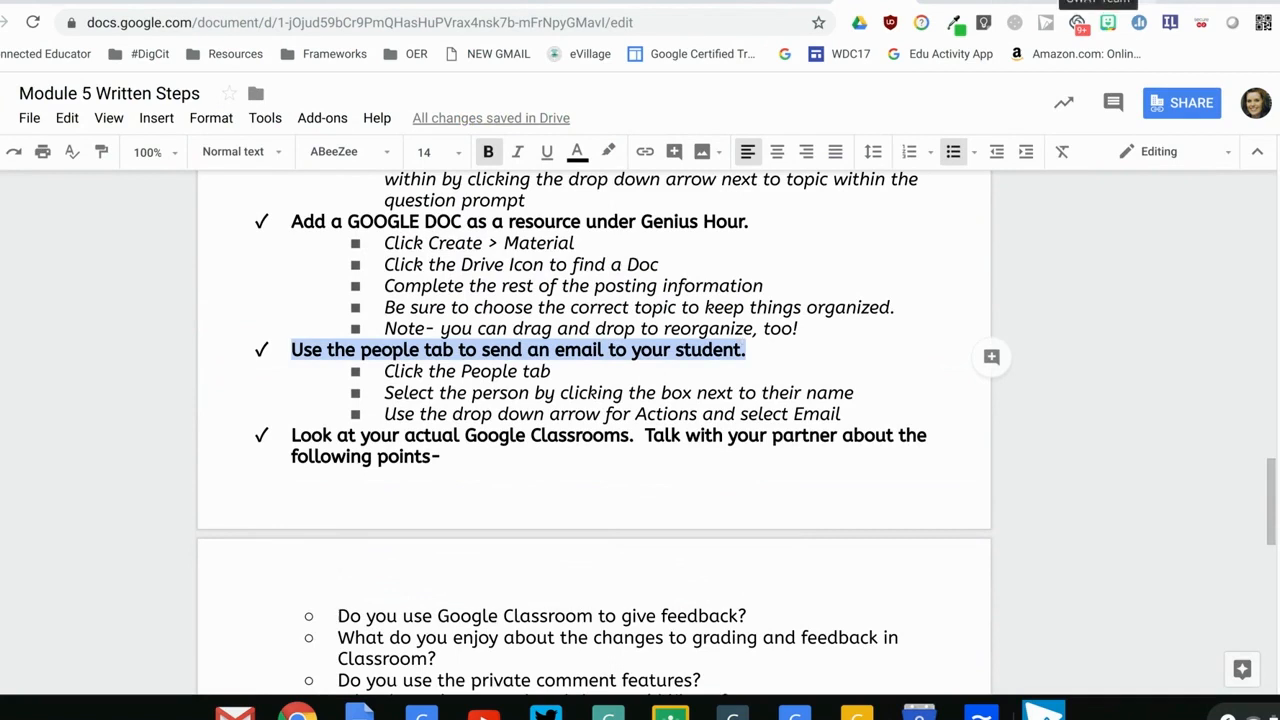
left_click(1106, 3)
Switch to the Elementary Google Level 1 class and open its roster of teachers and students
left_click(1, 103)
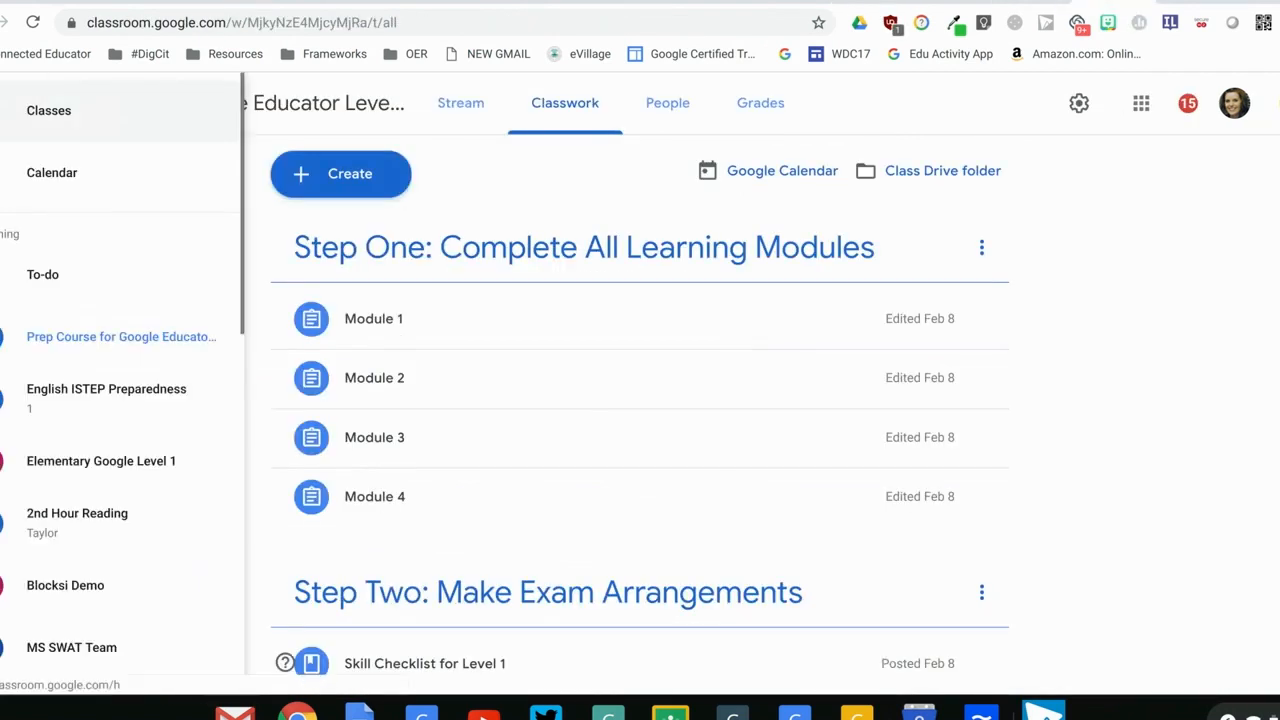
left_click_drag(239, 258, 241, 318)
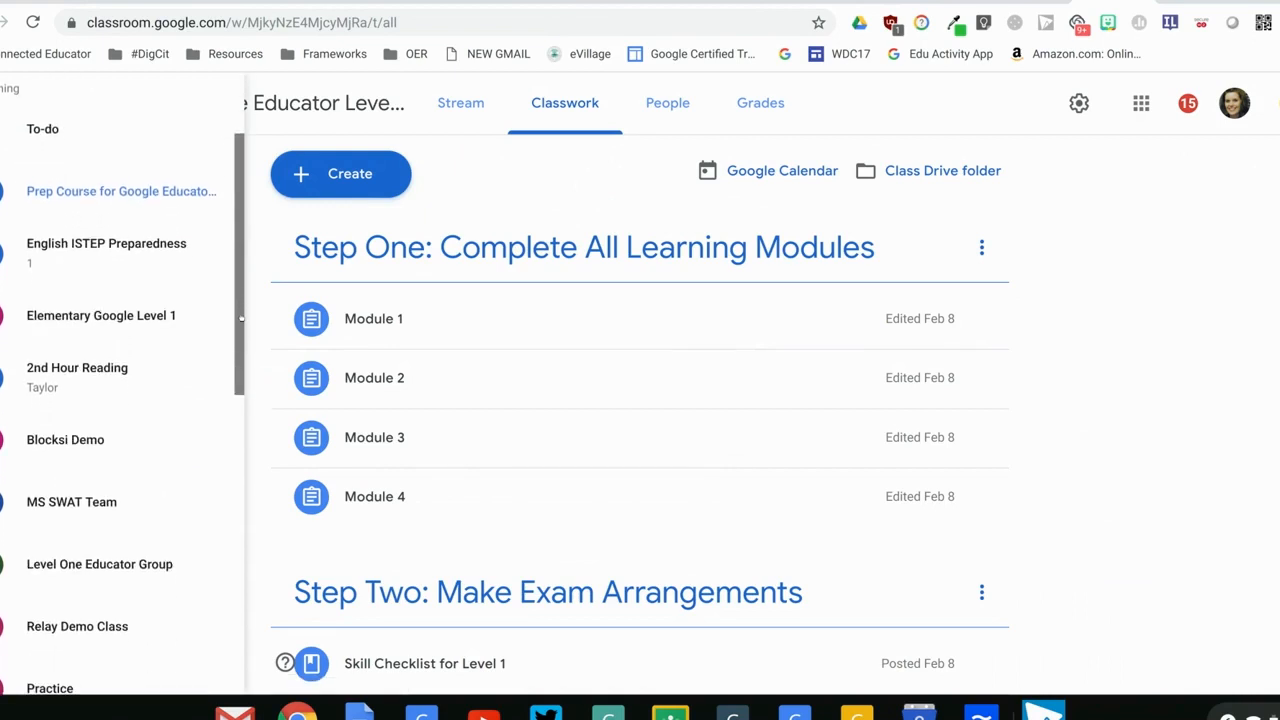
left_click(133, 322)
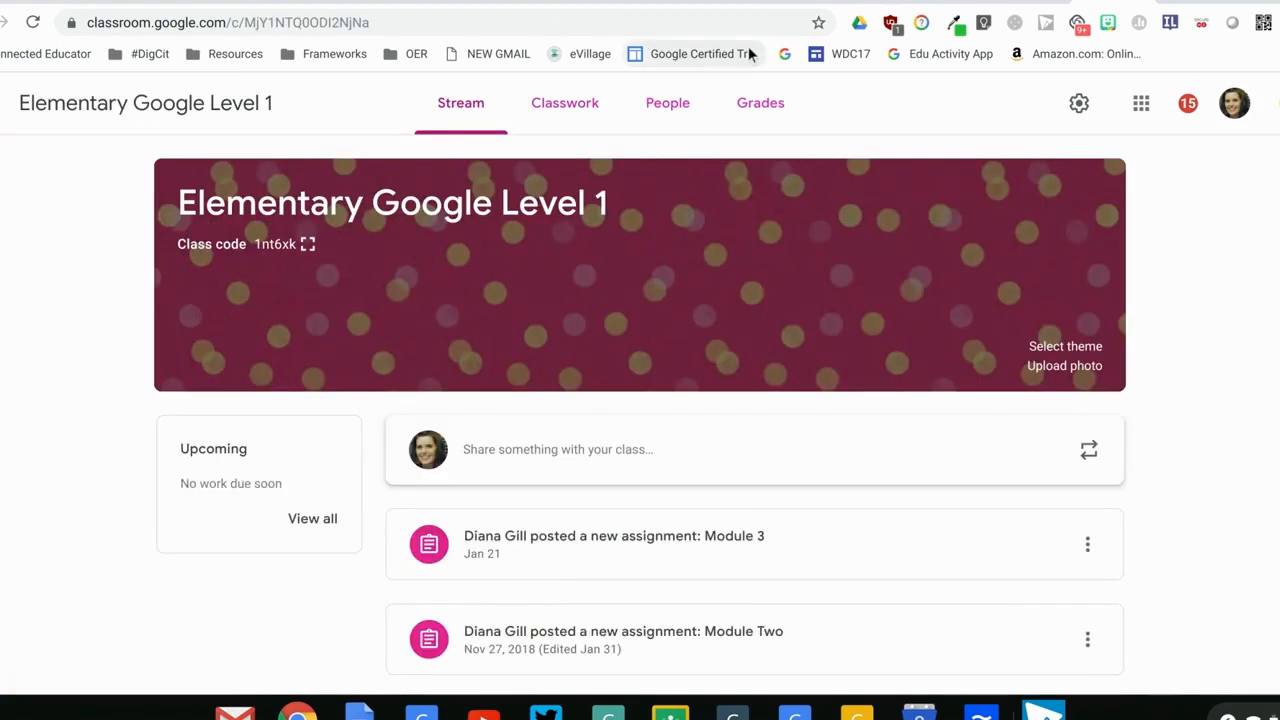
left_click(692, 94)
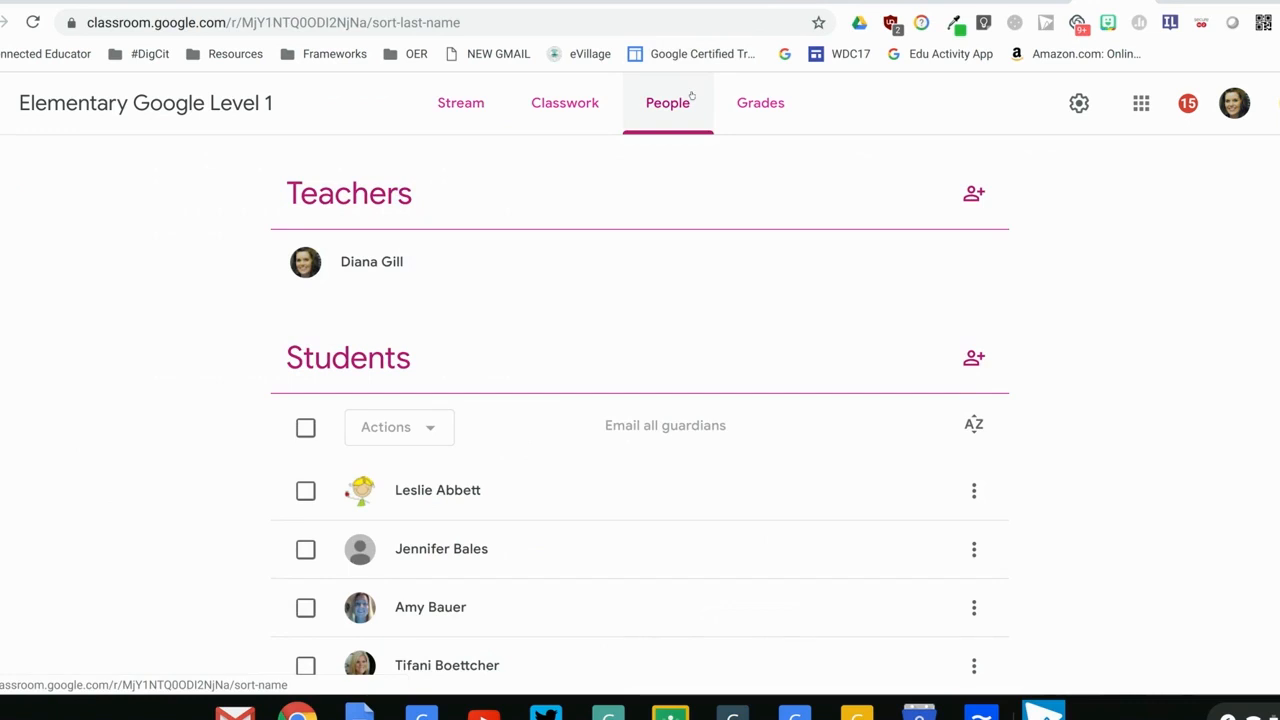
Select the first student, view the available roster actions including Email, and clear the selection
left_click(306, 490)
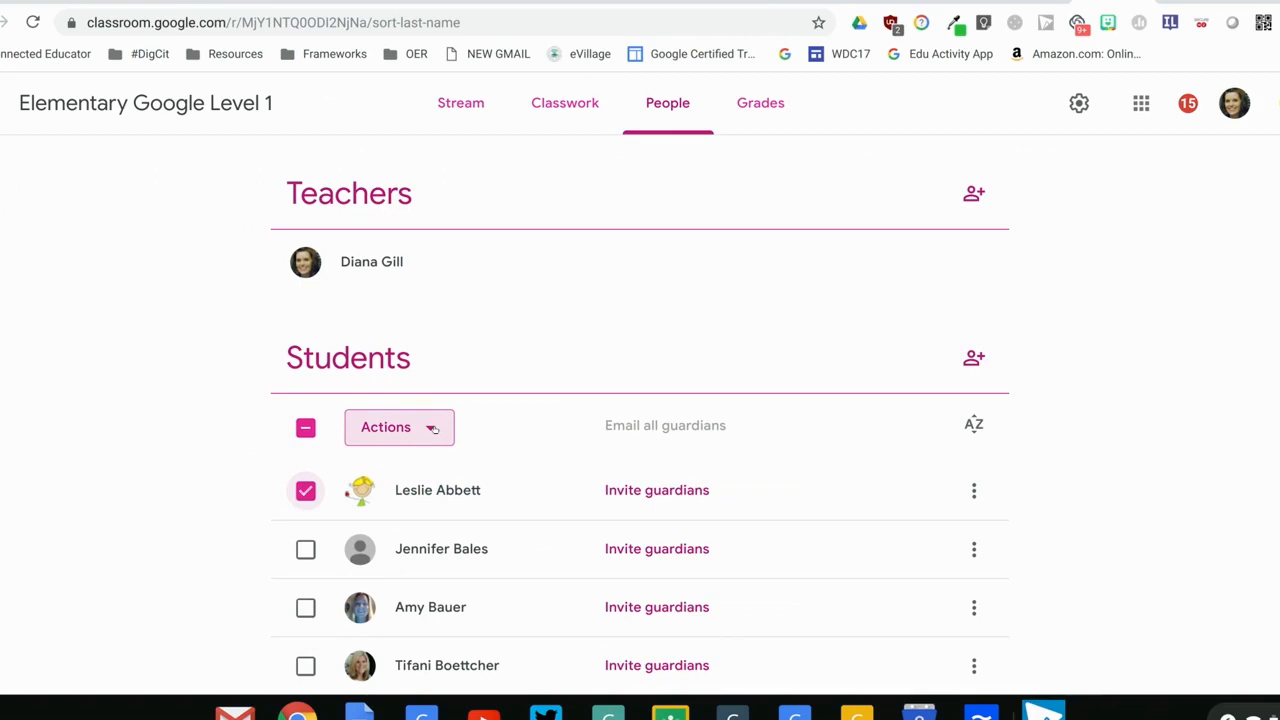
left_click(433, 428)
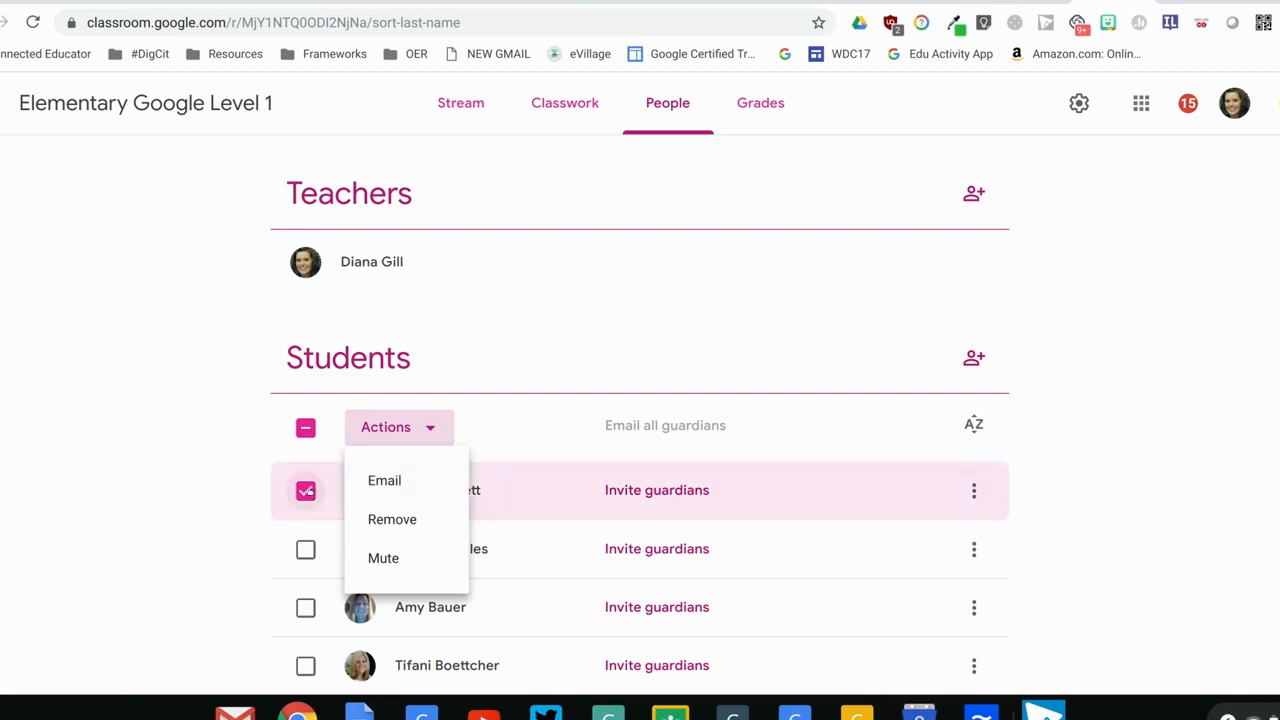
left_click(308, 492)
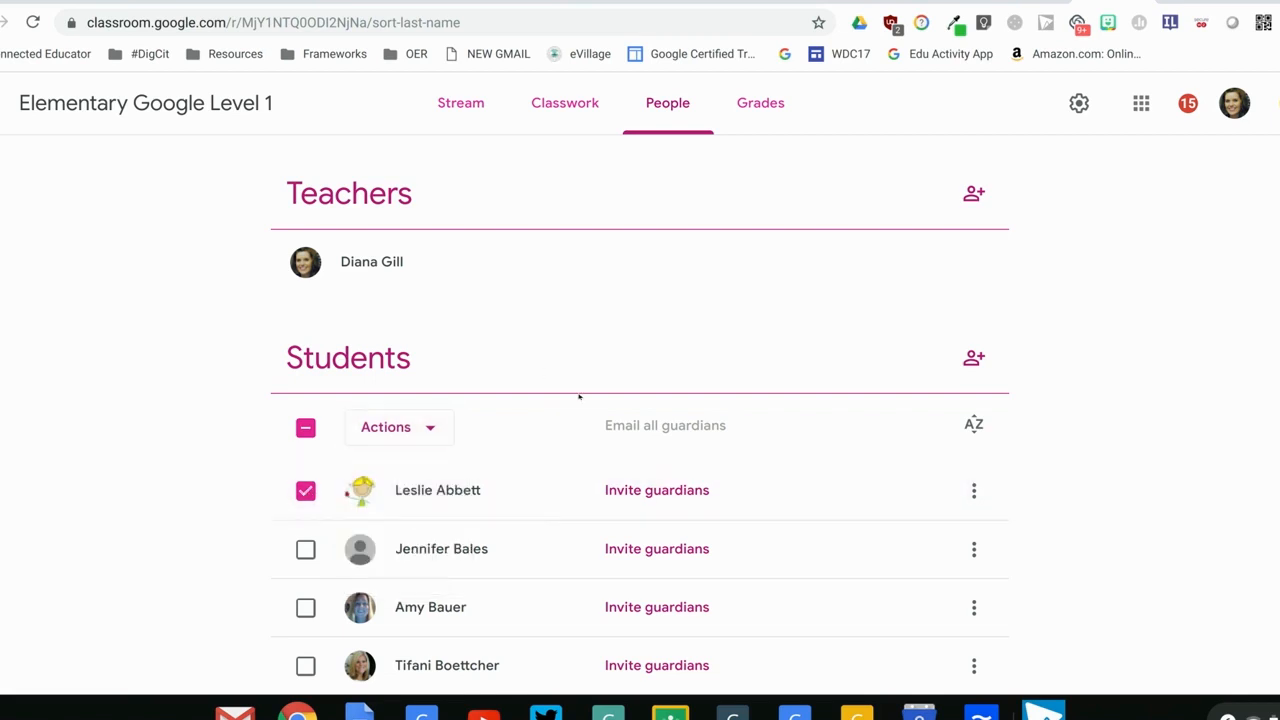
left_click(305, 490)
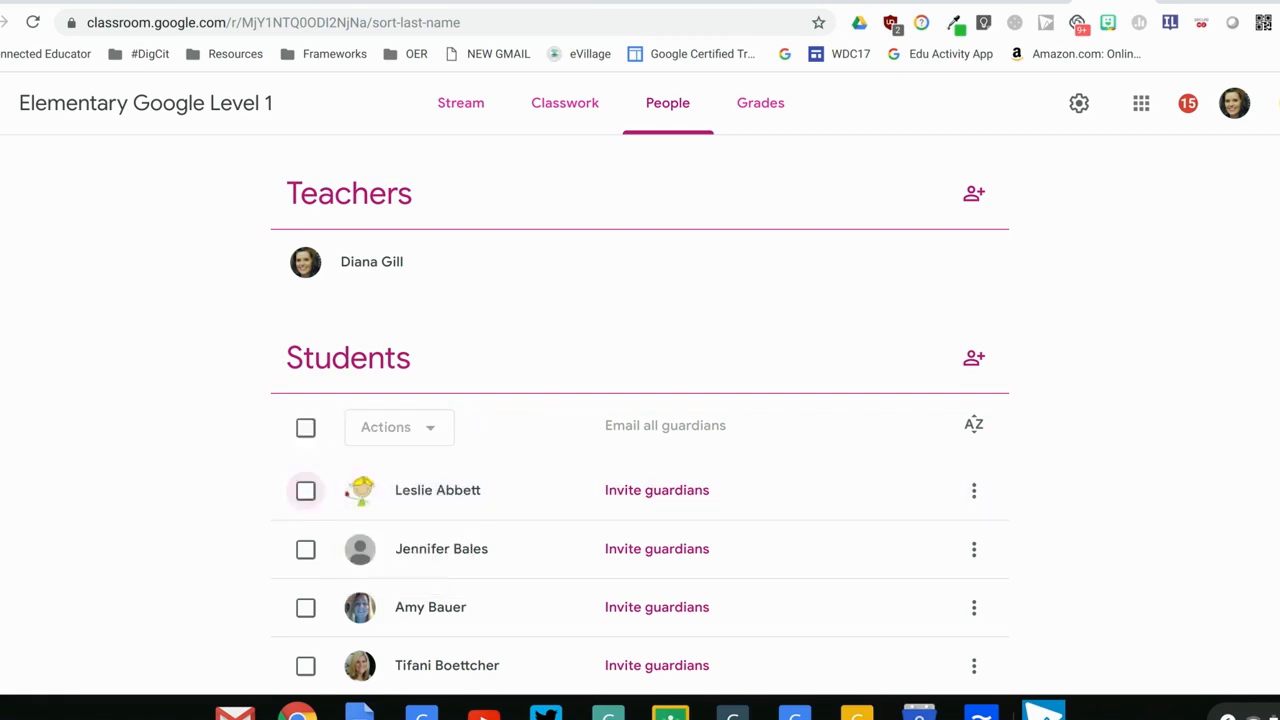
Look through the student roster, select all students at once, and clear the selection
scroll(640, 450, "down", 3)
scroll(640, 450, "up", 3)
left_click(306, 428)
left_click(307, 428)
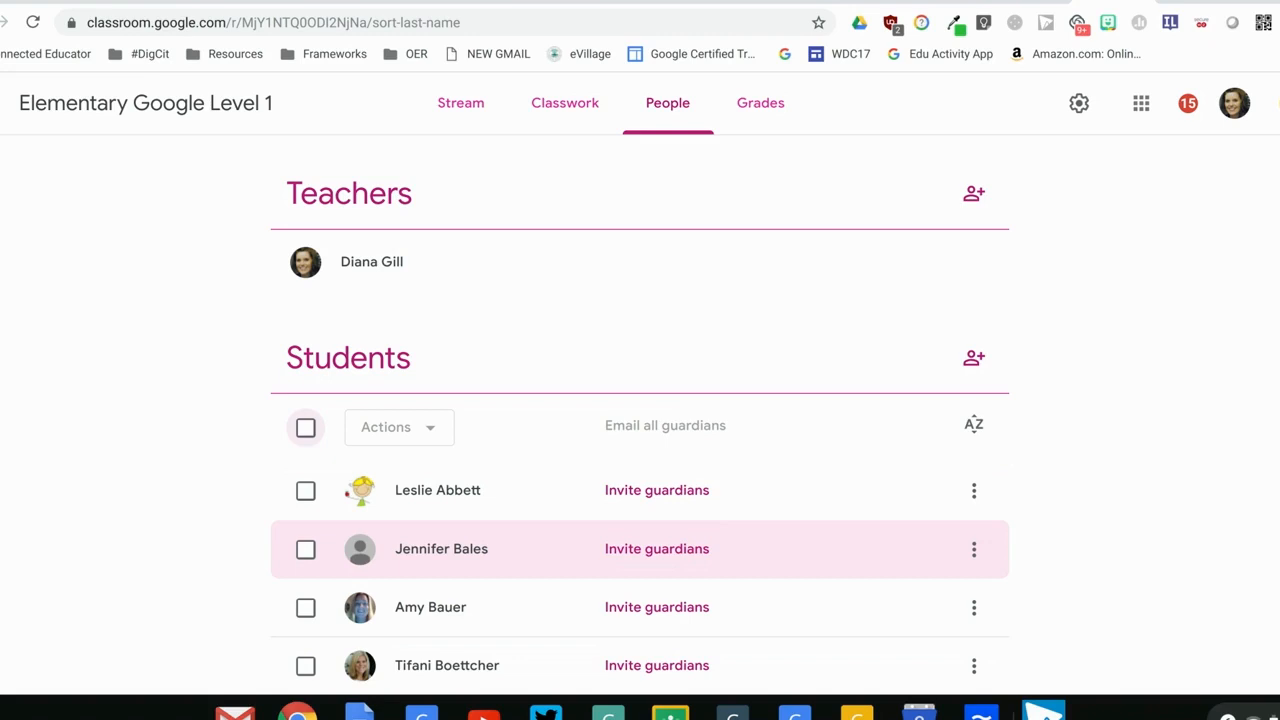
Read the written steps' closing discussion points about Google Classroom, and switch to the WeVideo editor
left_click(882, 2)
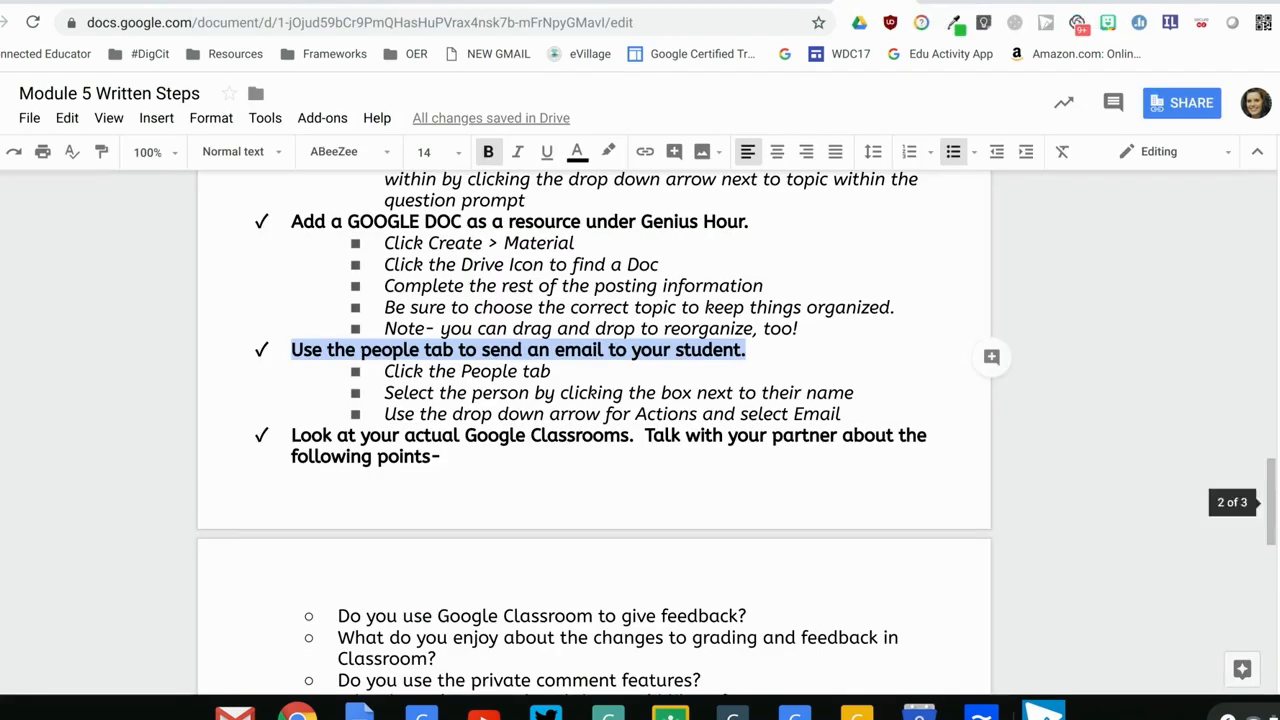
left_click_drag(1273, 513, 1273, 554)
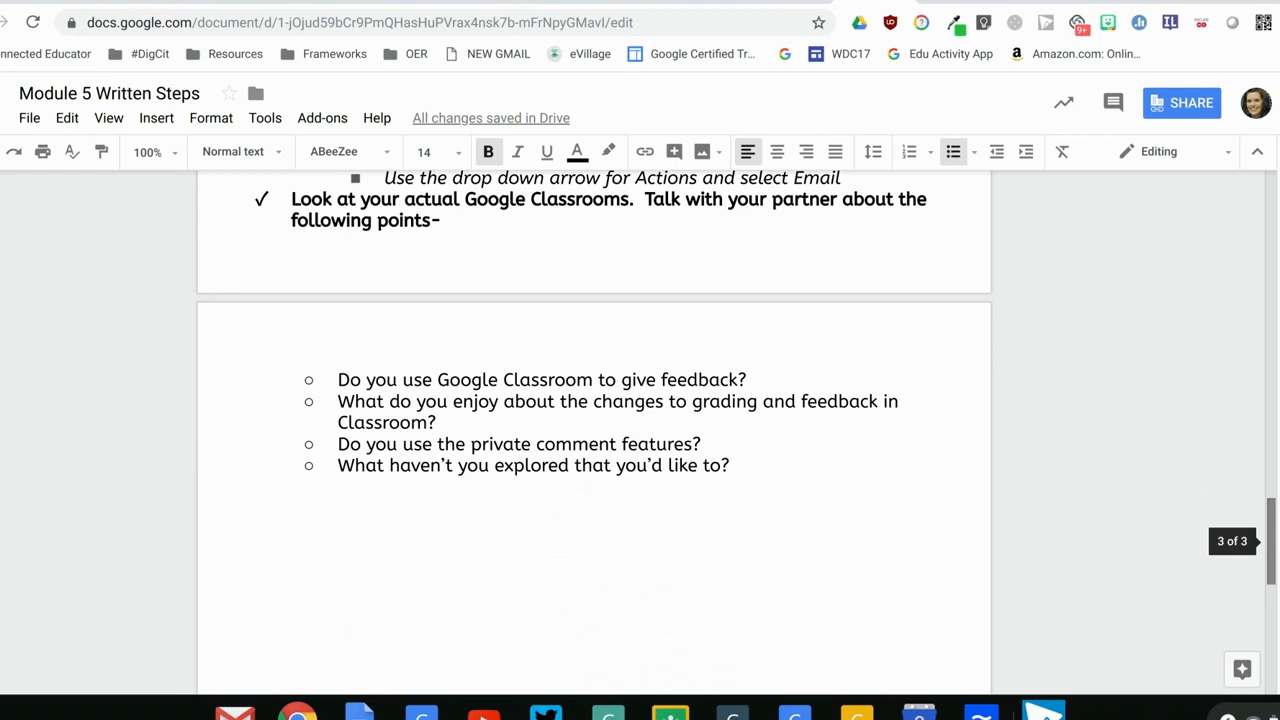
left_click(792, 2)
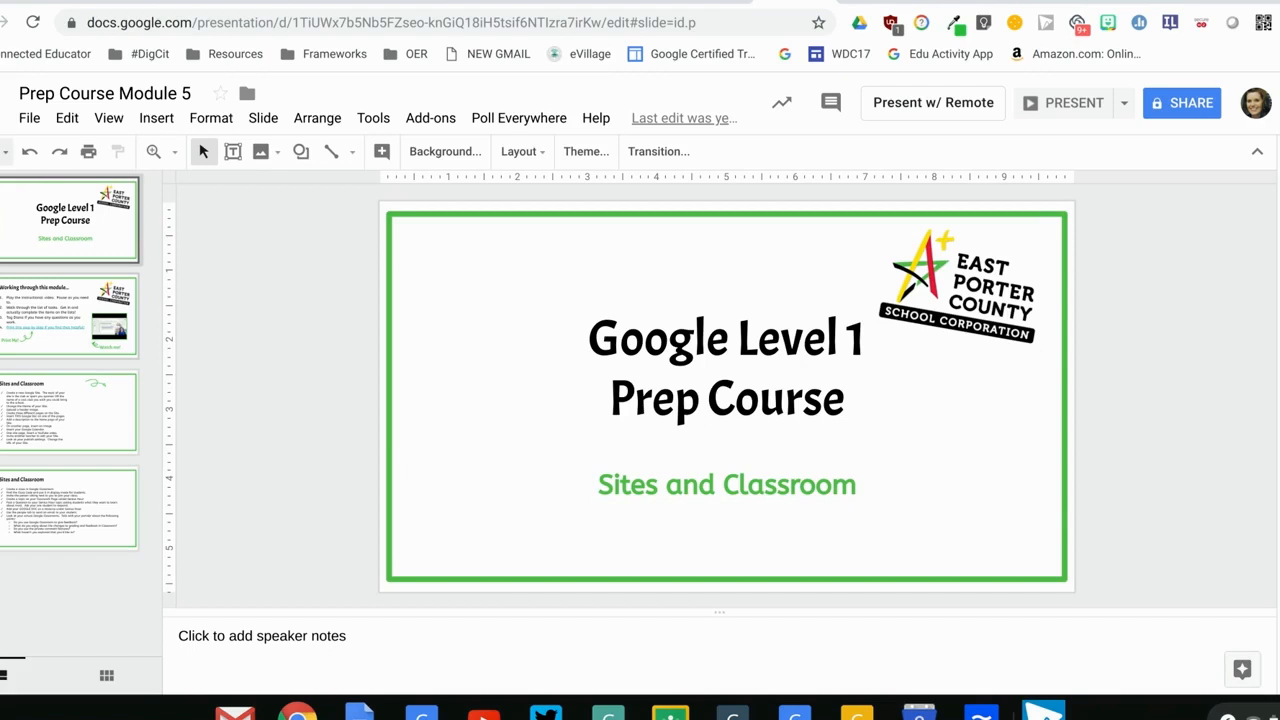
left_click(955, 2)
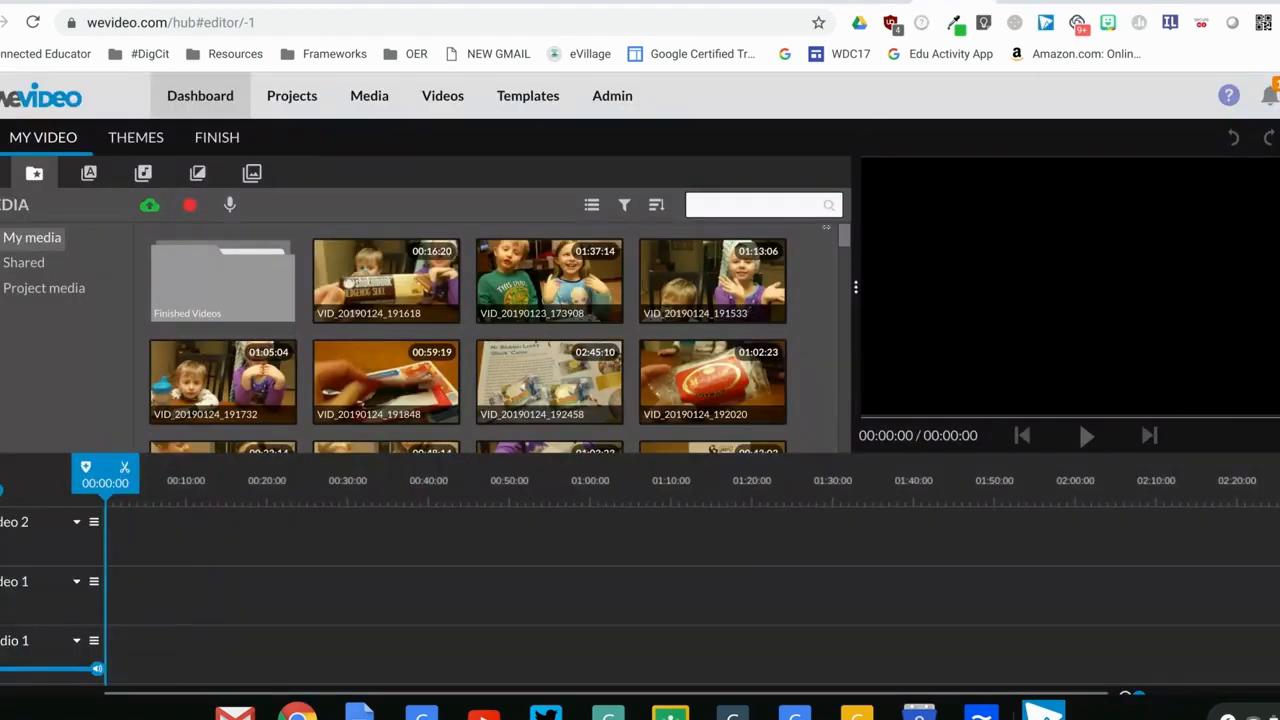